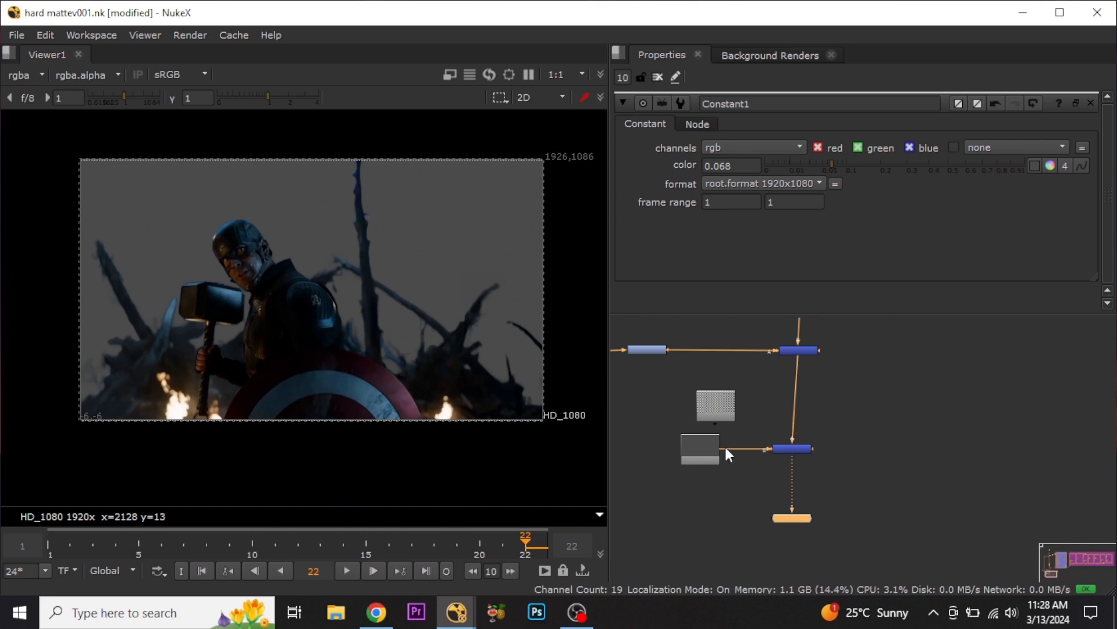
Rewire the lowest merge's input from the Constant node to the checkerboard node.
drag(725, 447, 704, 404)
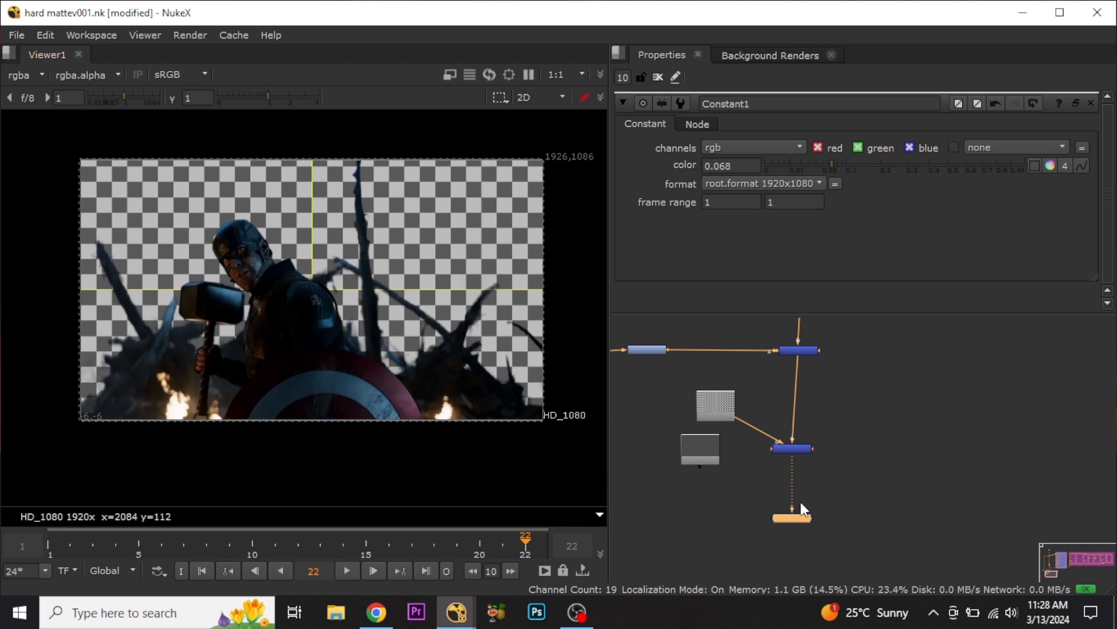
Duplicate the green-screen footage's Read node and place the copy in the empty area beside the lowest merge.
scroll(777, 458, down, 5)
scroll(732, 418, up, 6)
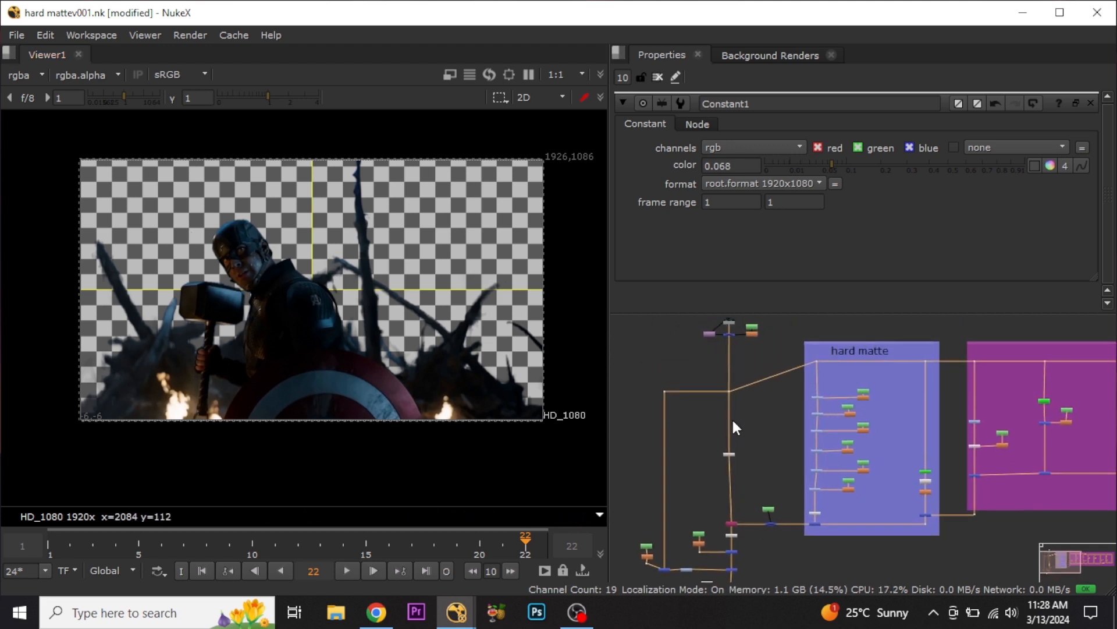
click(741, 421)
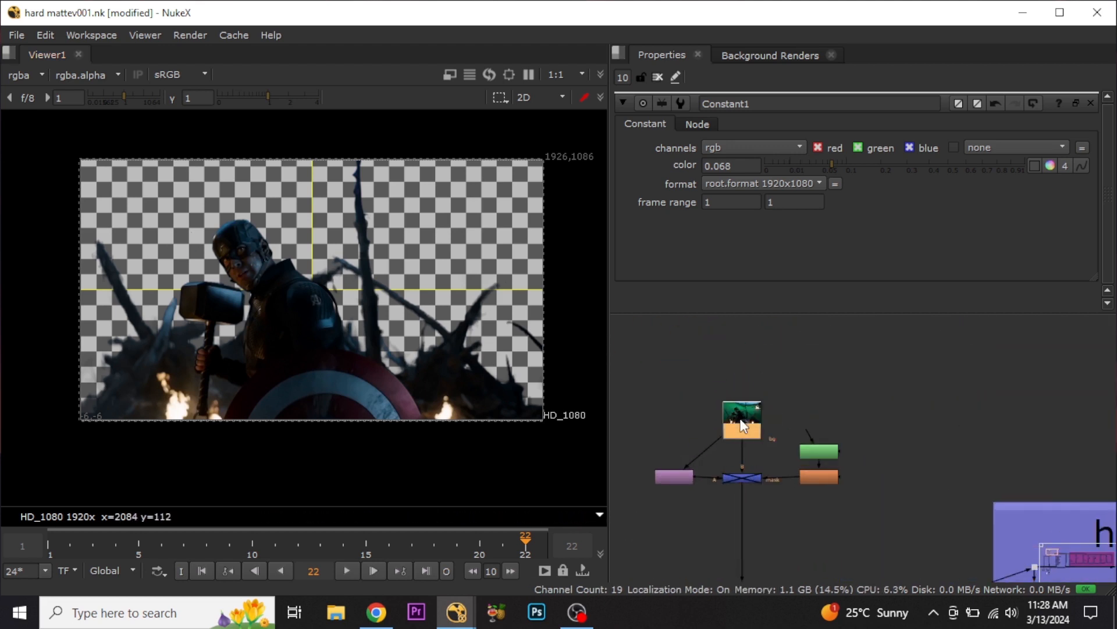
scroll(739, 421, down, 7)
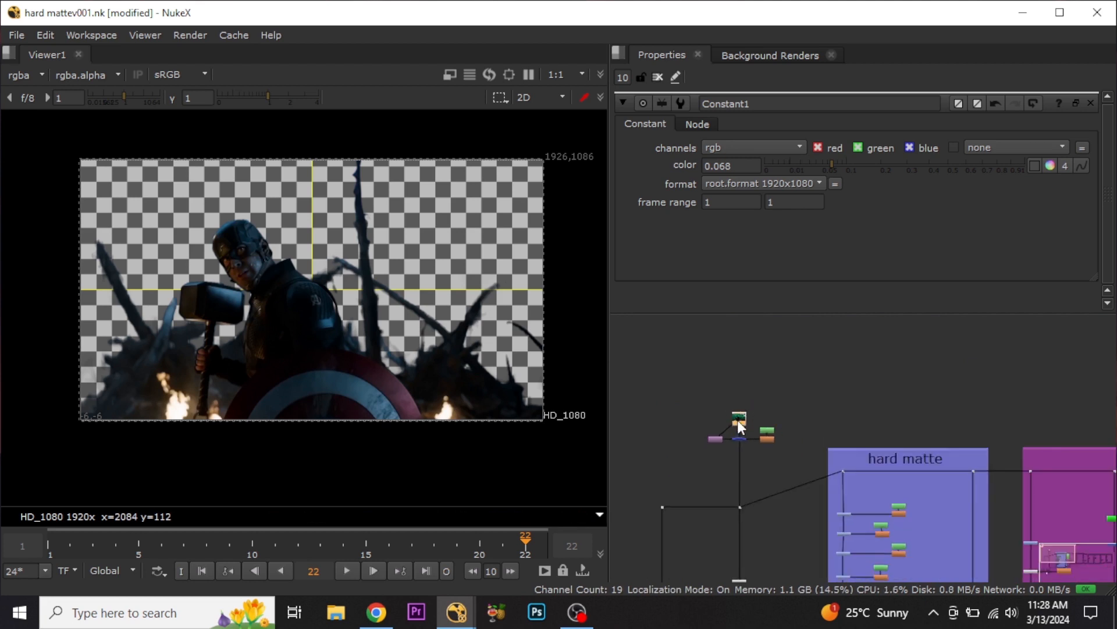
middle_drag(757, 571, 746, 431)
scroll(748, 428, up, 4)
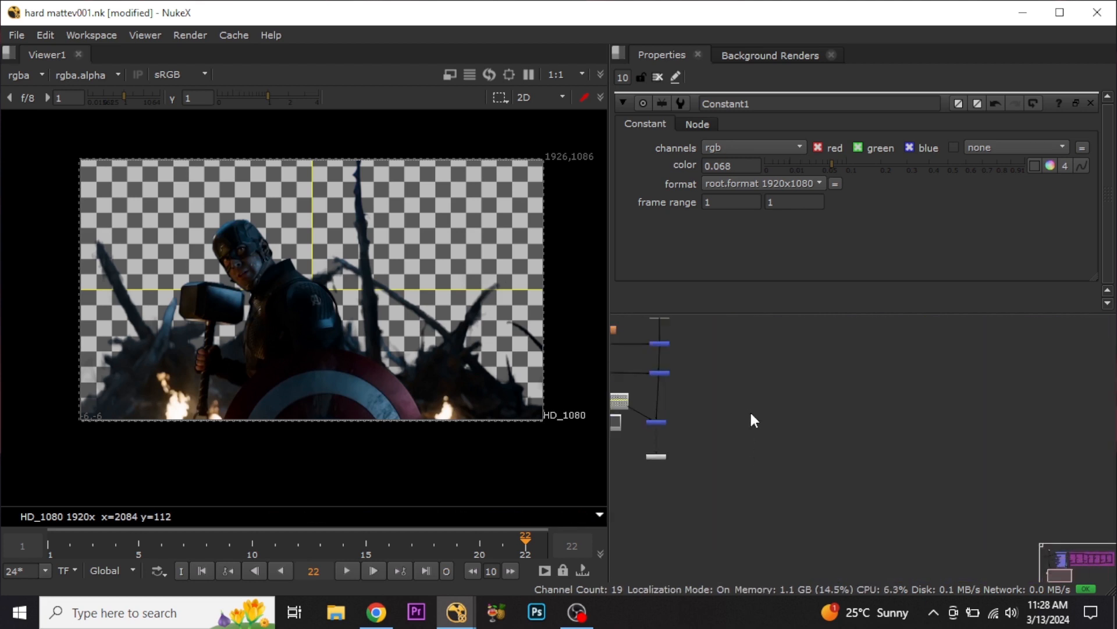
scroll(754, 416, down, 4)
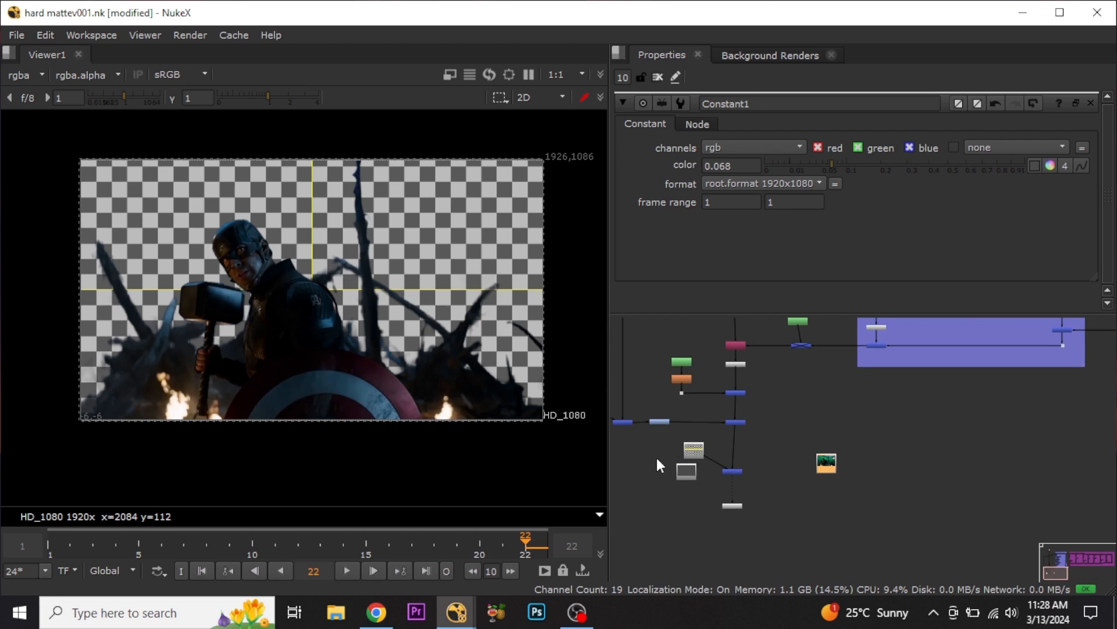
middle_drag(658, 460, 683, 424)
drag(908, 426, 881, 430)
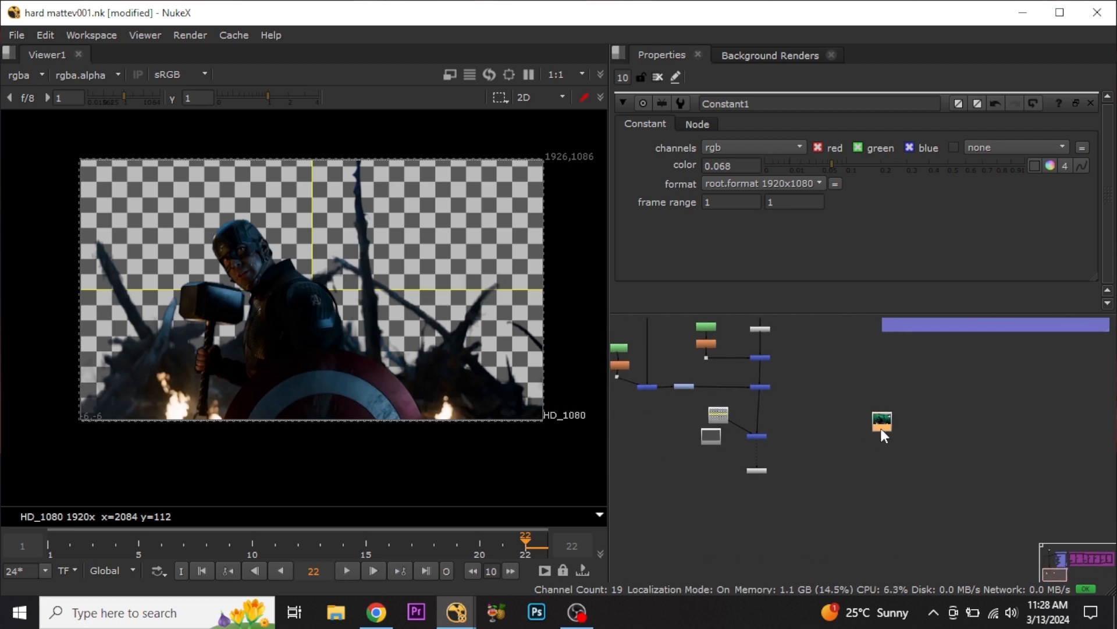
Add a CameraTracker node beneath the duplicated Read node, with the footage as its source.
middle_drag(878, 445, 842, 463)
scroll(843, 463, up, 3)
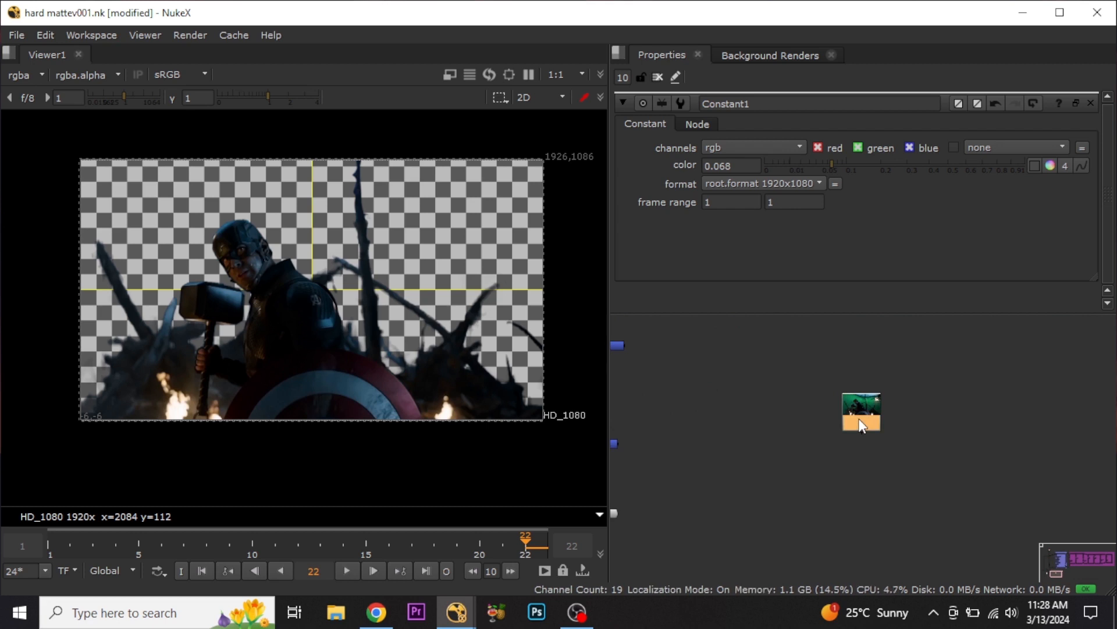
key(Tab)
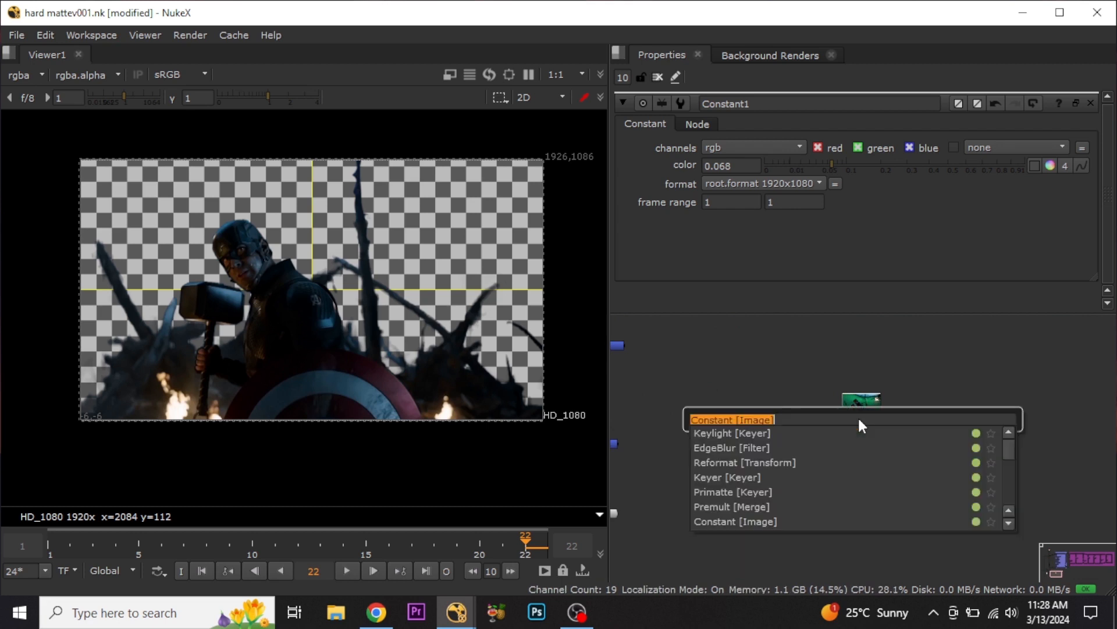
text(cam)
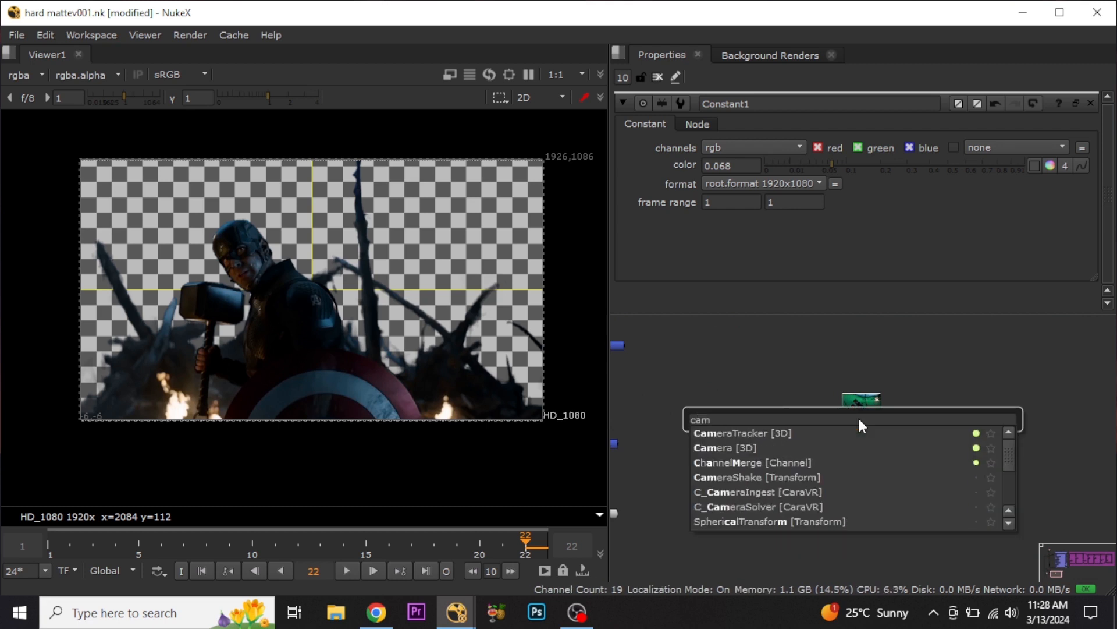
key(Escape)
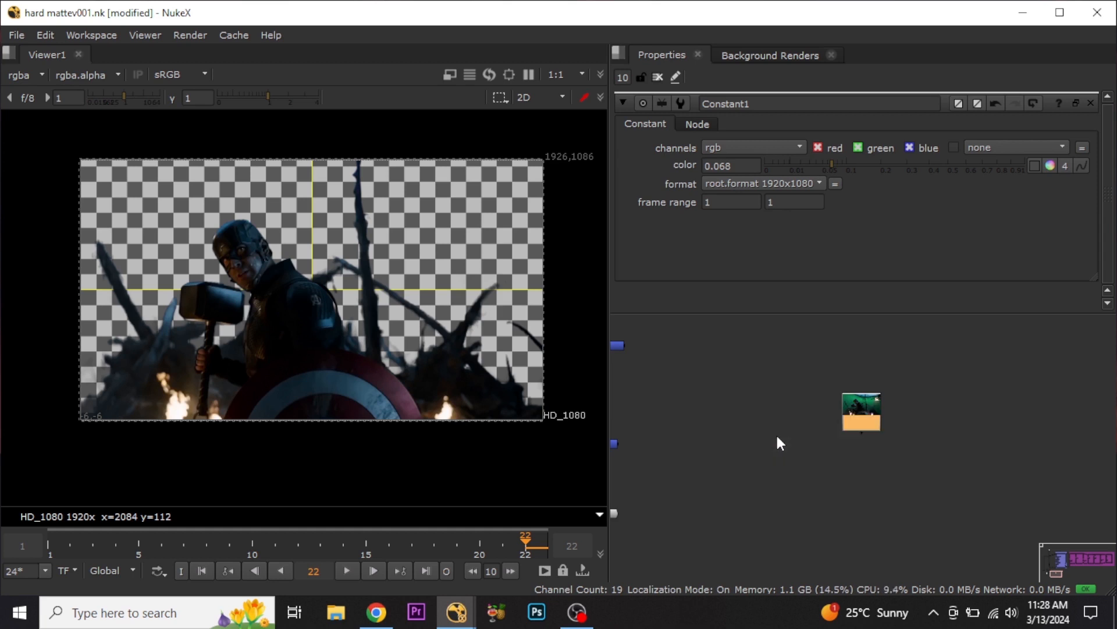
drag(868, 442, 862, 461)
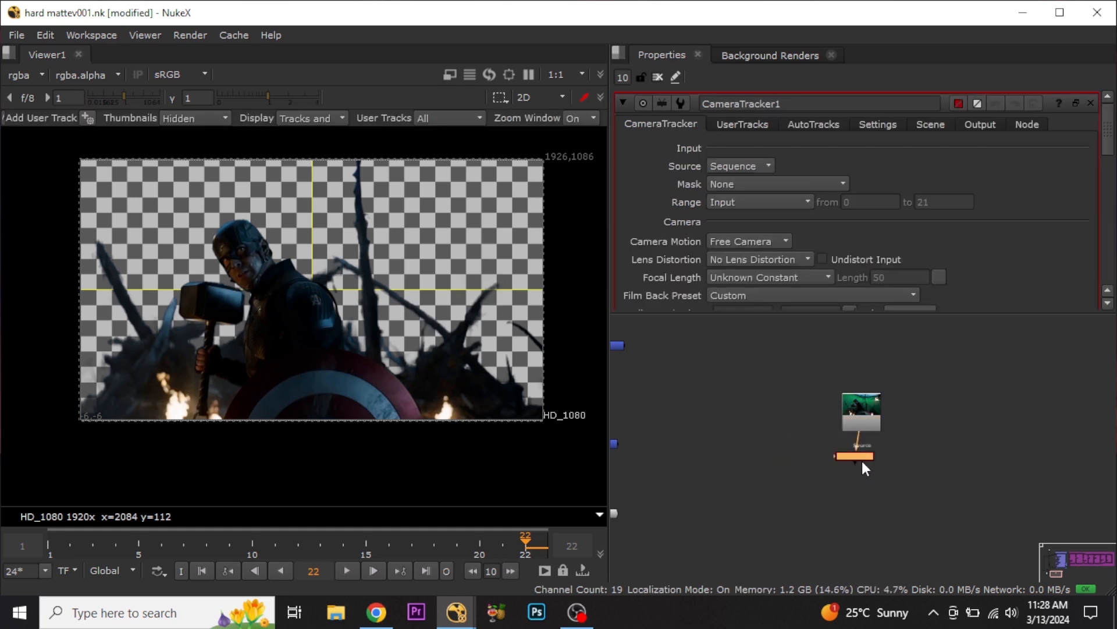
Display the CameraTracker branch in the viewer and place the Viewer node directly below the CameraTracker.
click(860, 411)
key(1)
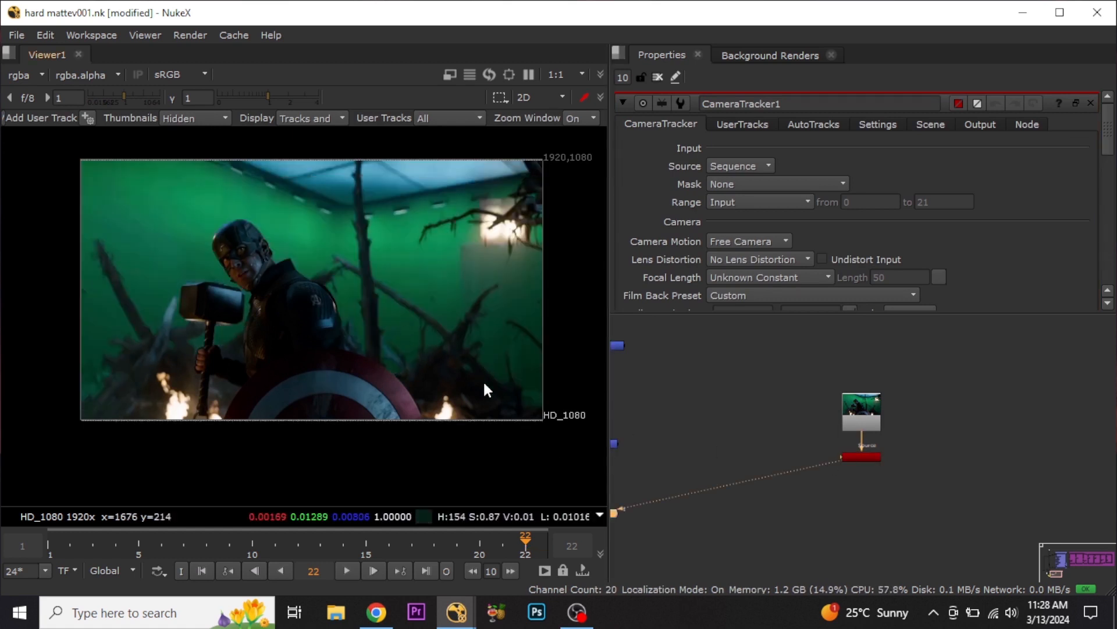
middle_drag(771, 466, 799, 425)
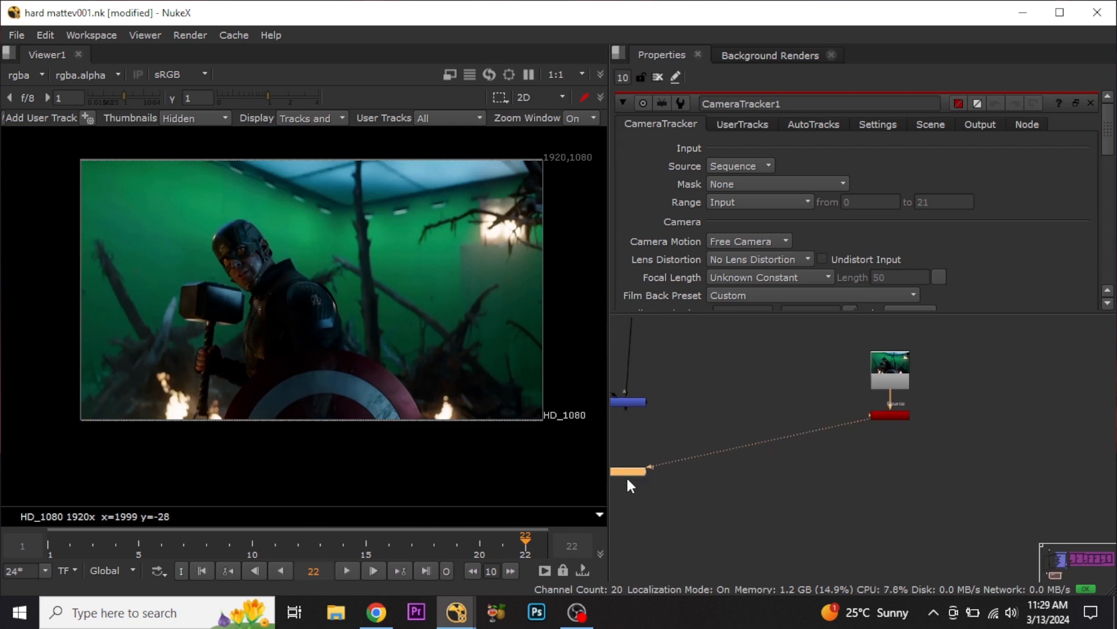
drag(629, 474, 899, 477)
middle_drag(899, 477, 764, 484)
scroll(764, 483, up, 4)
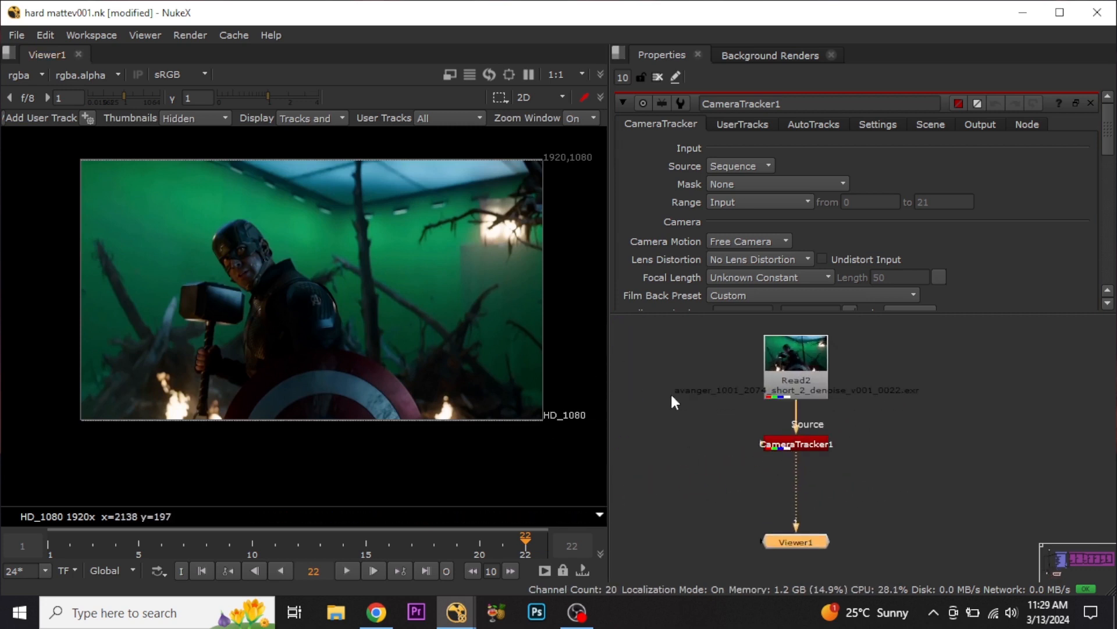
Set the CameraTracker's Number of Features to 300 and enable Refine Feature Locations and Preview Features.
click(809, 441)
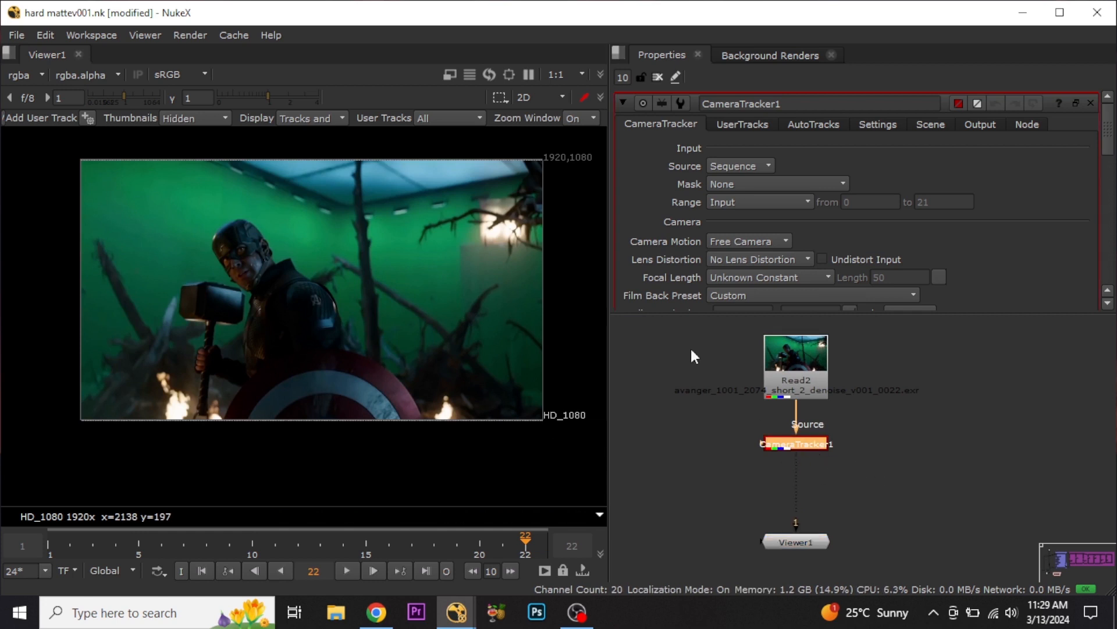
click(878, 124)
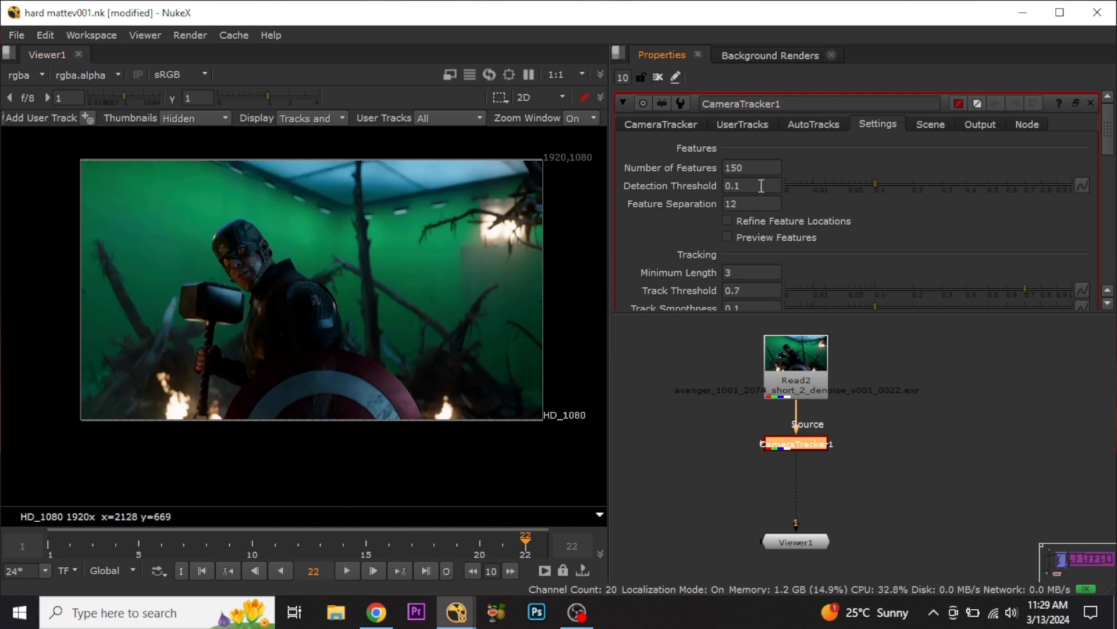
drag(759, 169, 647, 168)
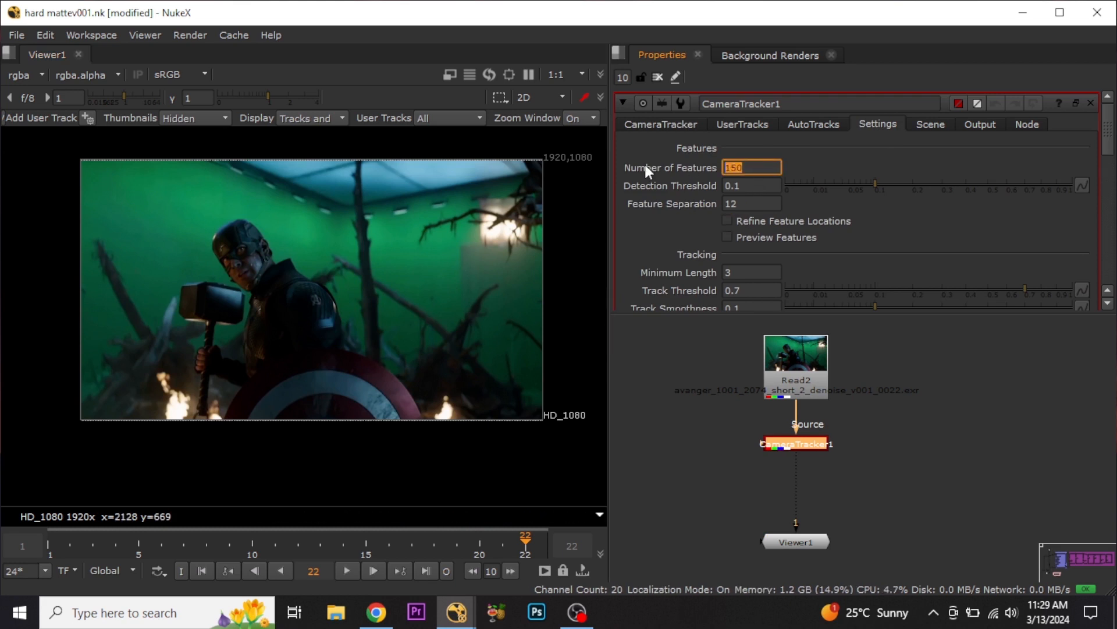
text(300)
click(874, 235)
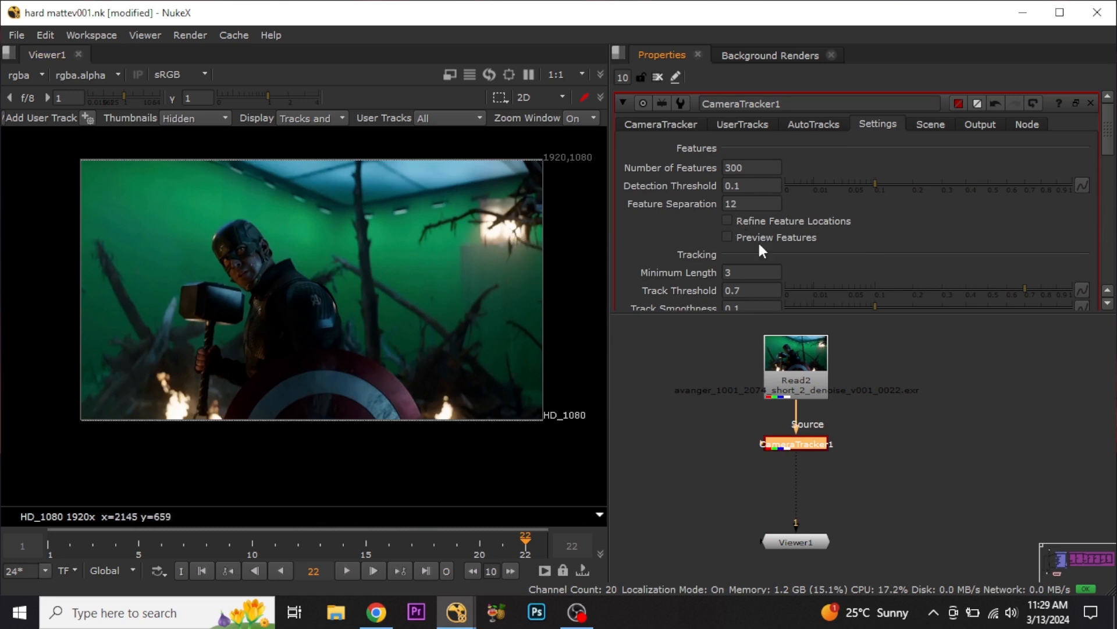
click(727, 220)
click(727, 236)
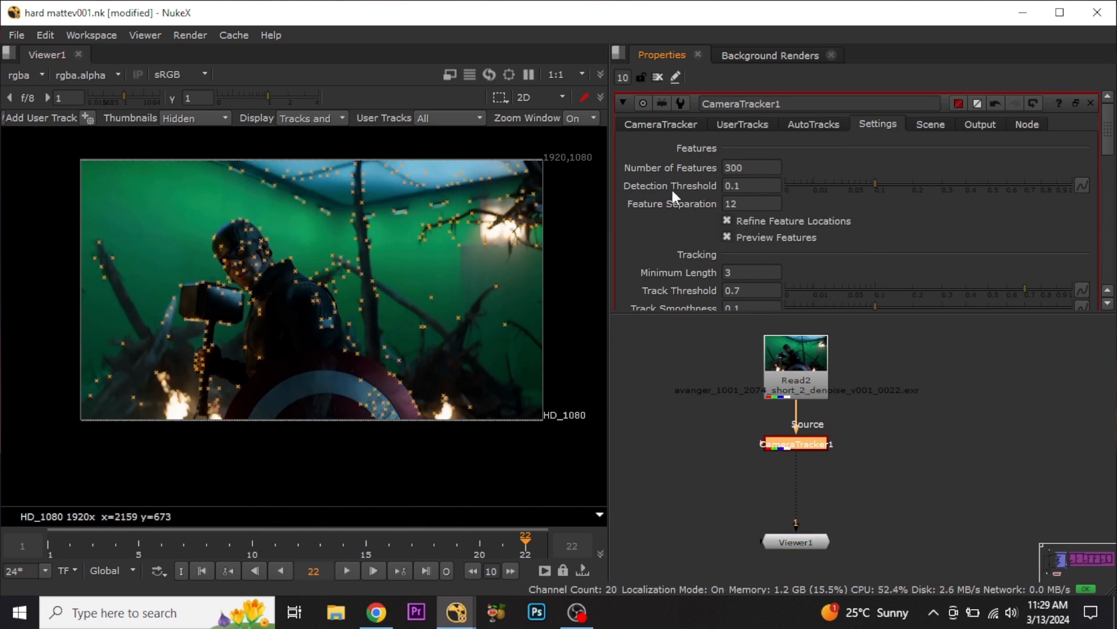
Raise the CameraTracker's Number of Features to 350.
drag(745, 169, 706, 170)
text(350)
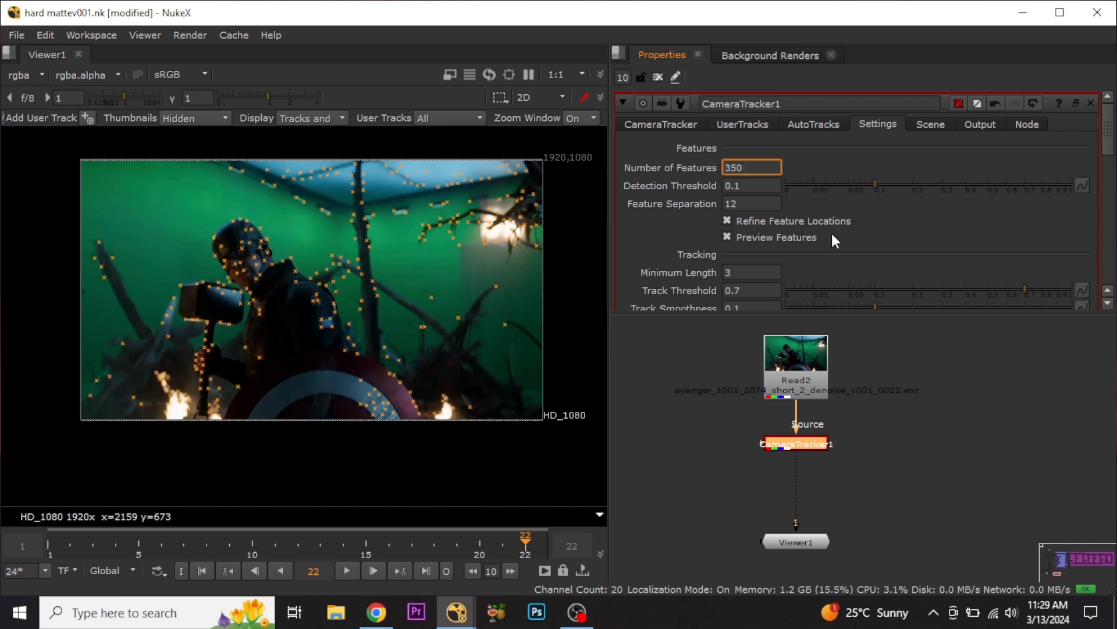
click(877, 235)
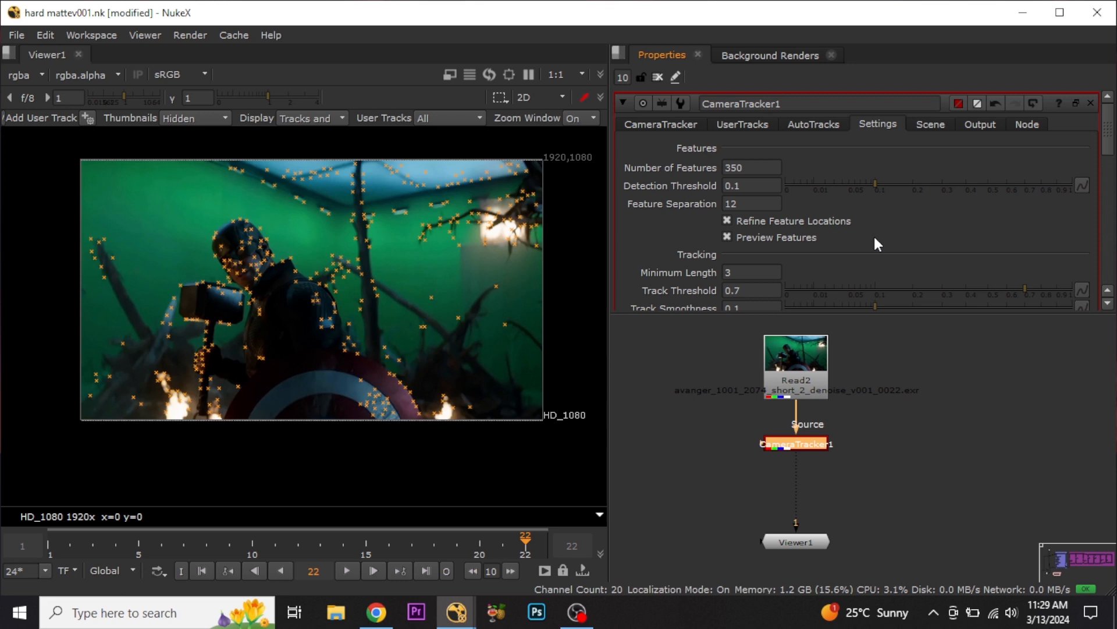
Track the features through the whole sequence, then go to frame 20 to check the resulting tracks.
click(688, 129)
scroll(941, 245, down, 4)
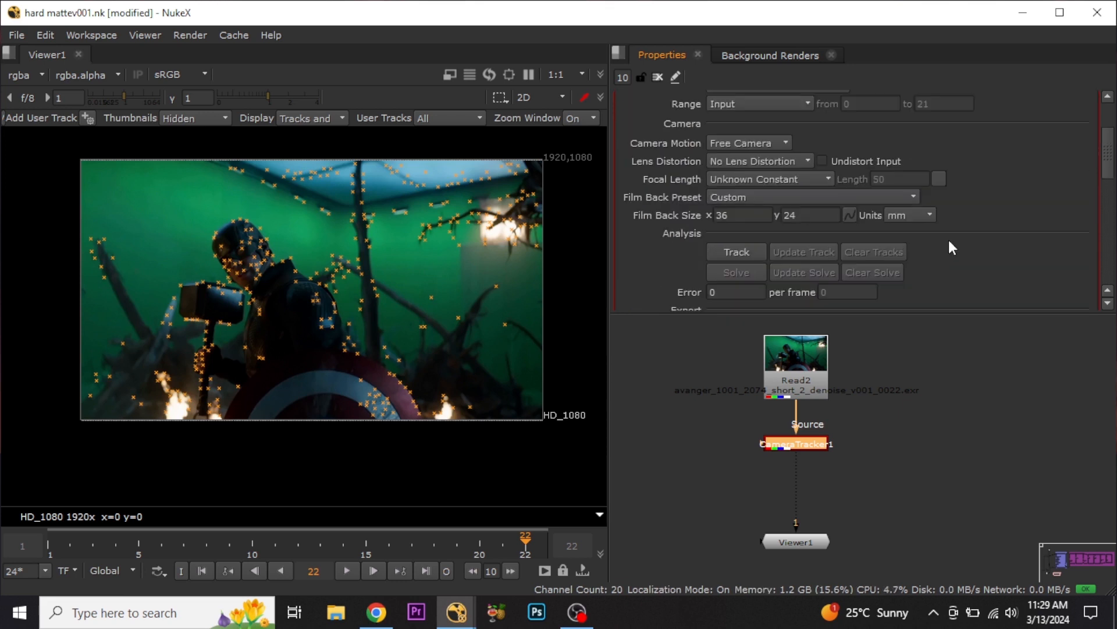
click(729, 254)
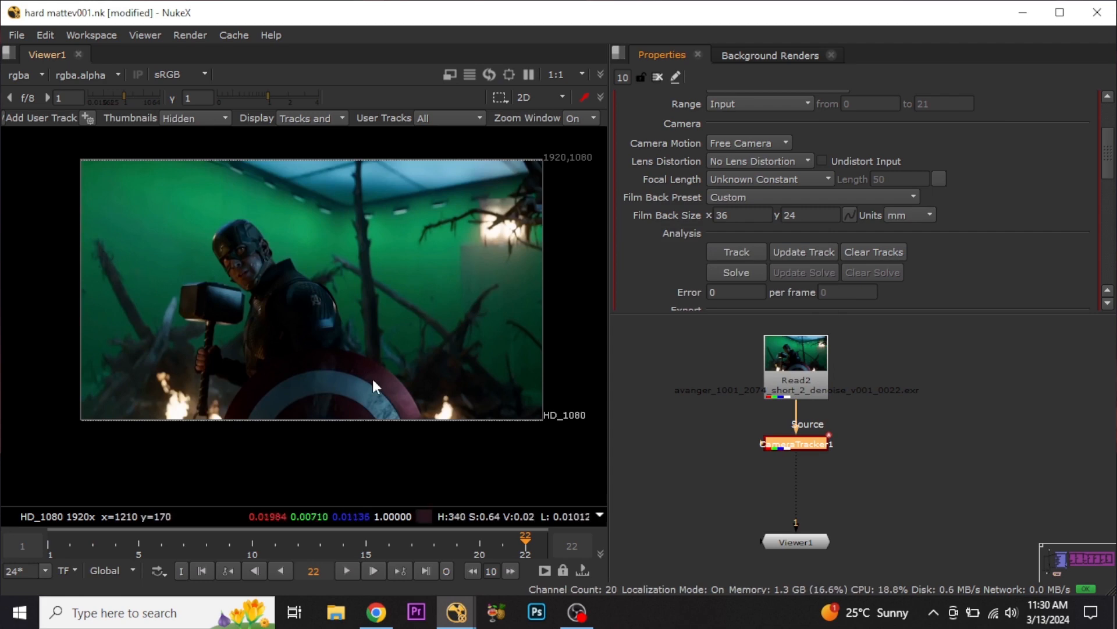
click(480, 549)
mouse_move(482, 549)
mouse_down()
mouse_move(439, 543)
mouse_move(525, 550)
mouse_move(446, 536)
mouse_move(472, 550)
mouse_up()
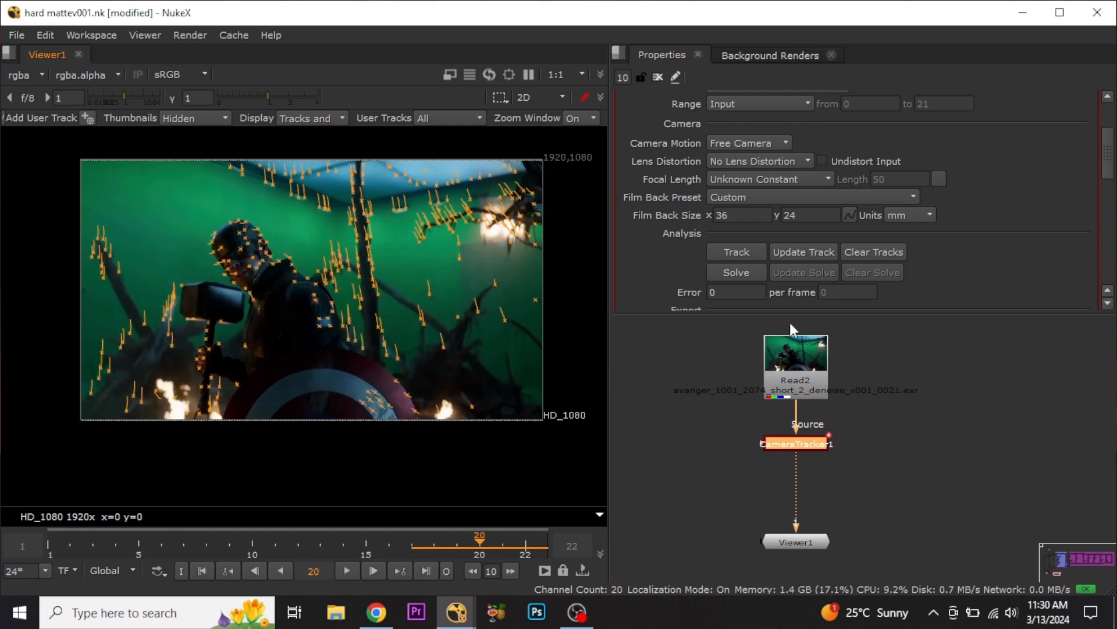
Solve the camera from the tracks and inspect the solved points around the character and branches.
click(739, 274)
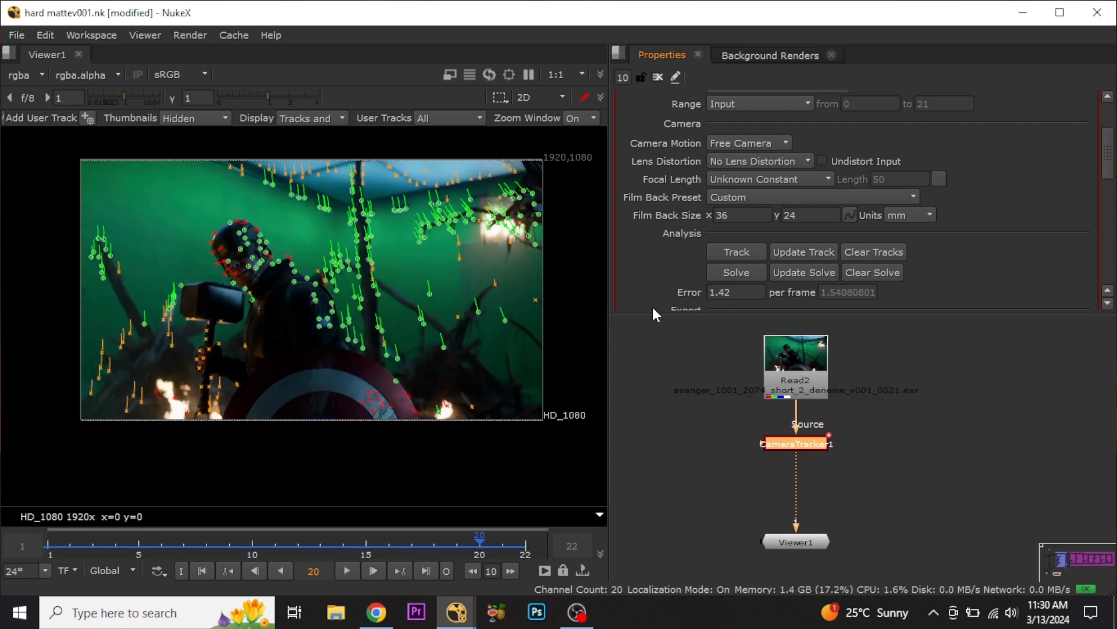
scroll(156, 256, up, 3)
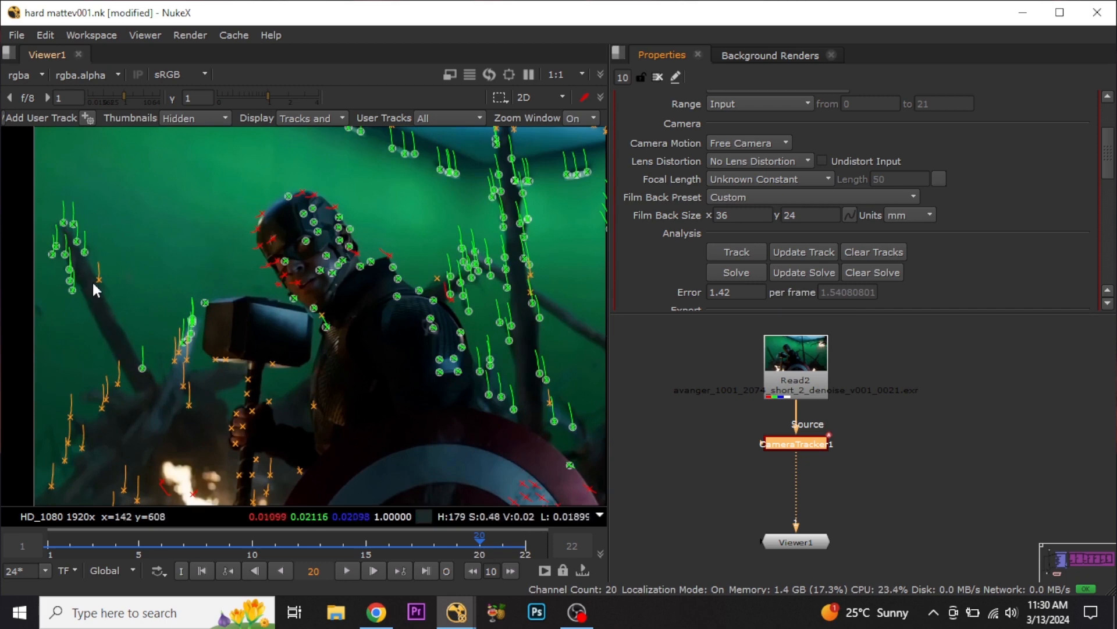
scroll(252, 274, down, 1)
scroll(256, 275, up, 2)
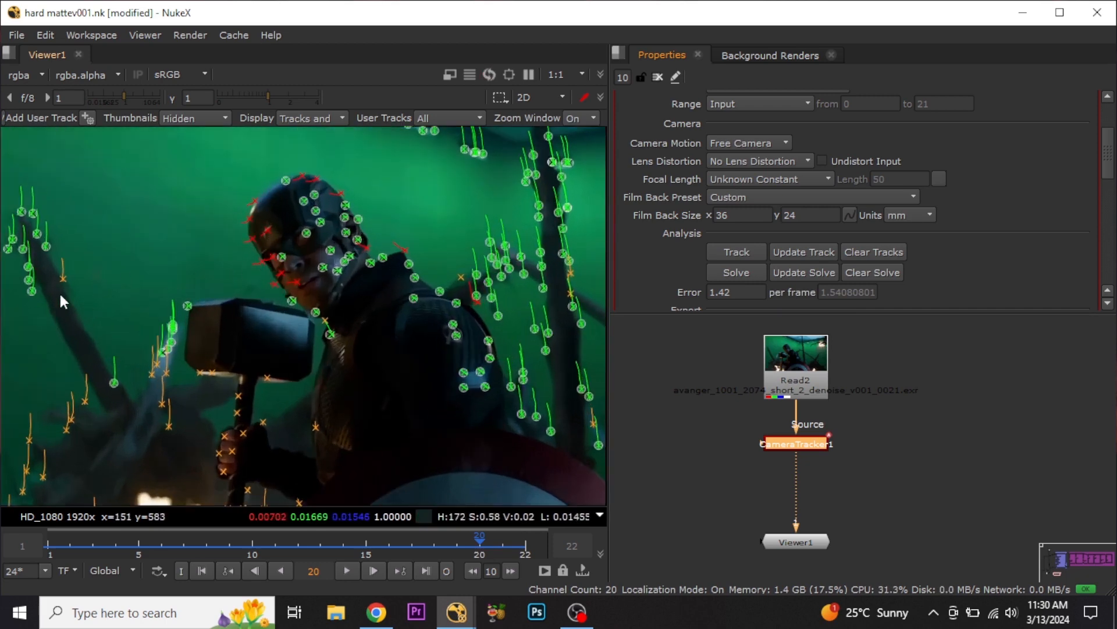
scroll(93, 280, down, 1)
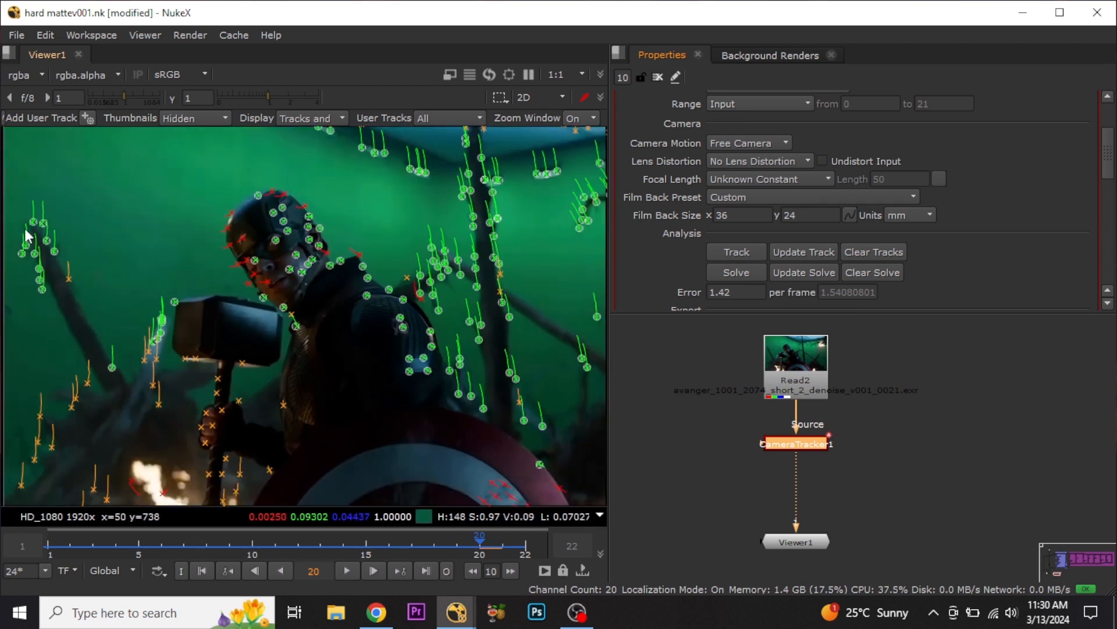
scroll(227, 292, down, 1)
middle_drag(221, 274, 207, 257)
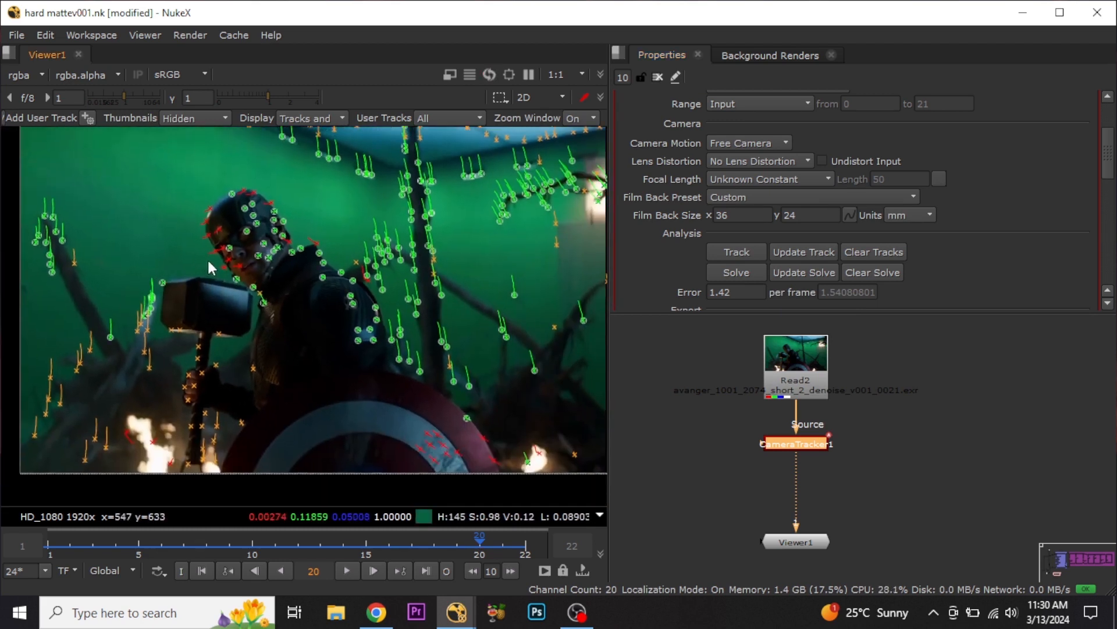
Delete all unsolved auto-tracks from the CameraTracker node and confirm the deletion.
double_click(801, 445)
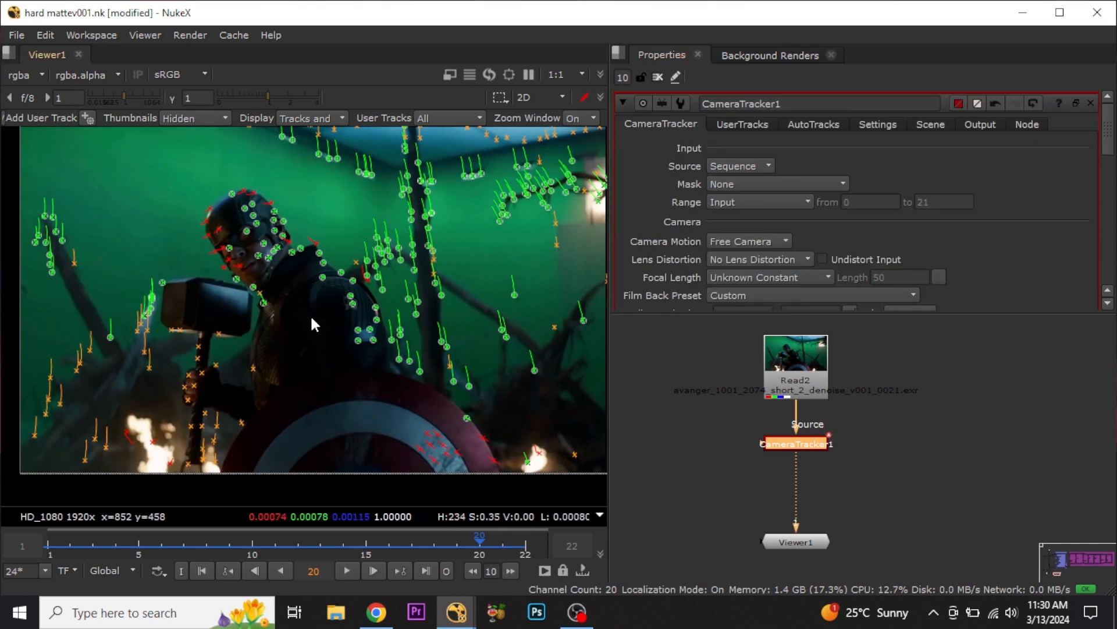
click(830, 127)
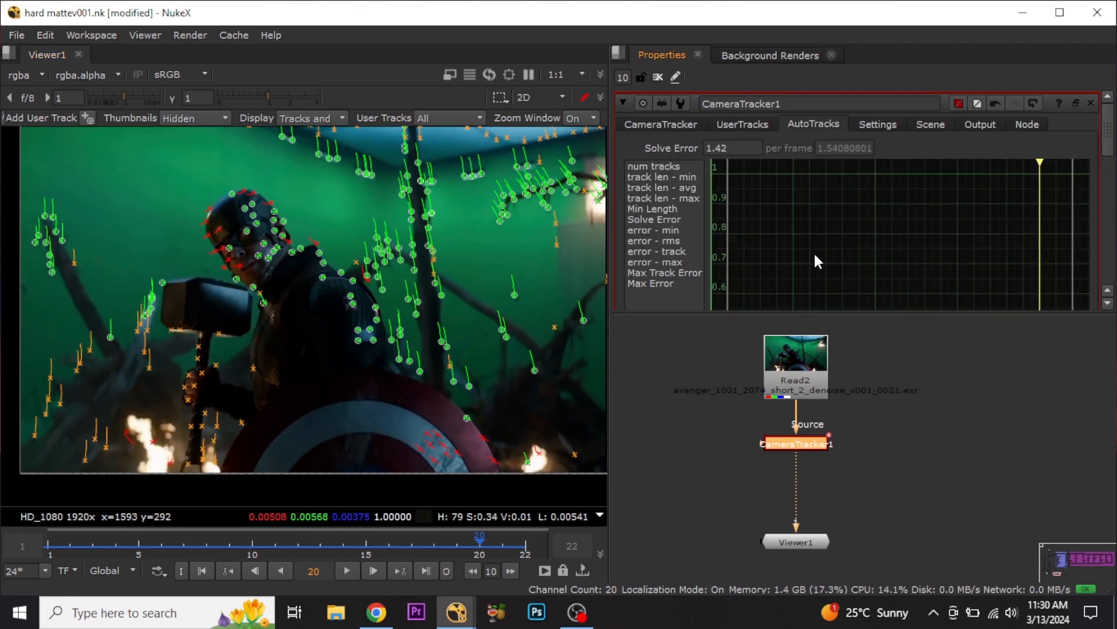
mouse_move(814, 252)
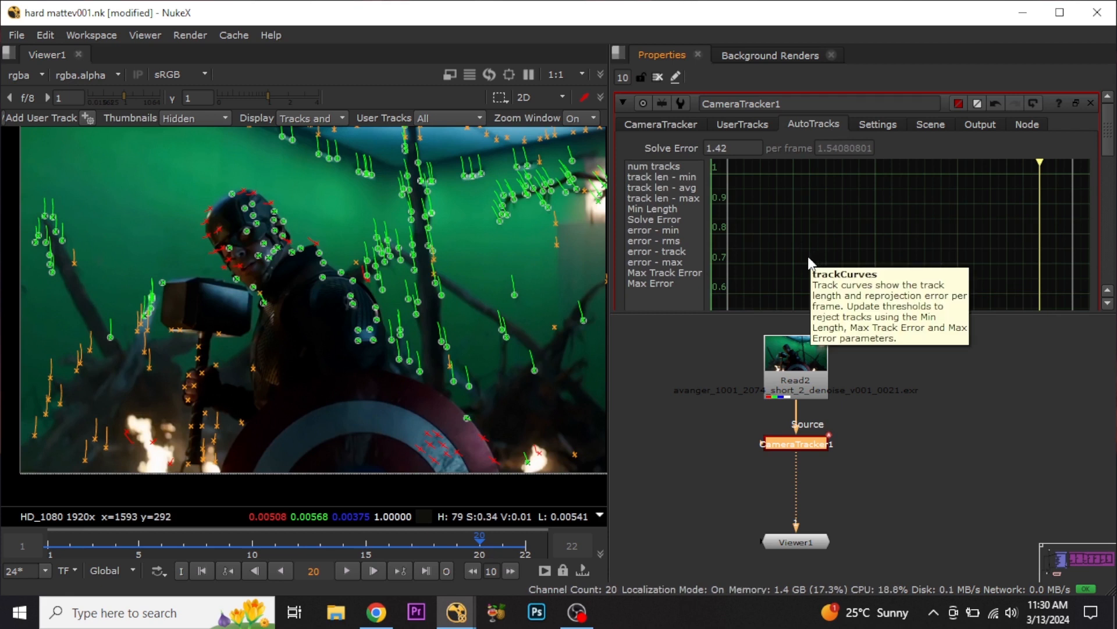
scroll(805, 250, down, 5)
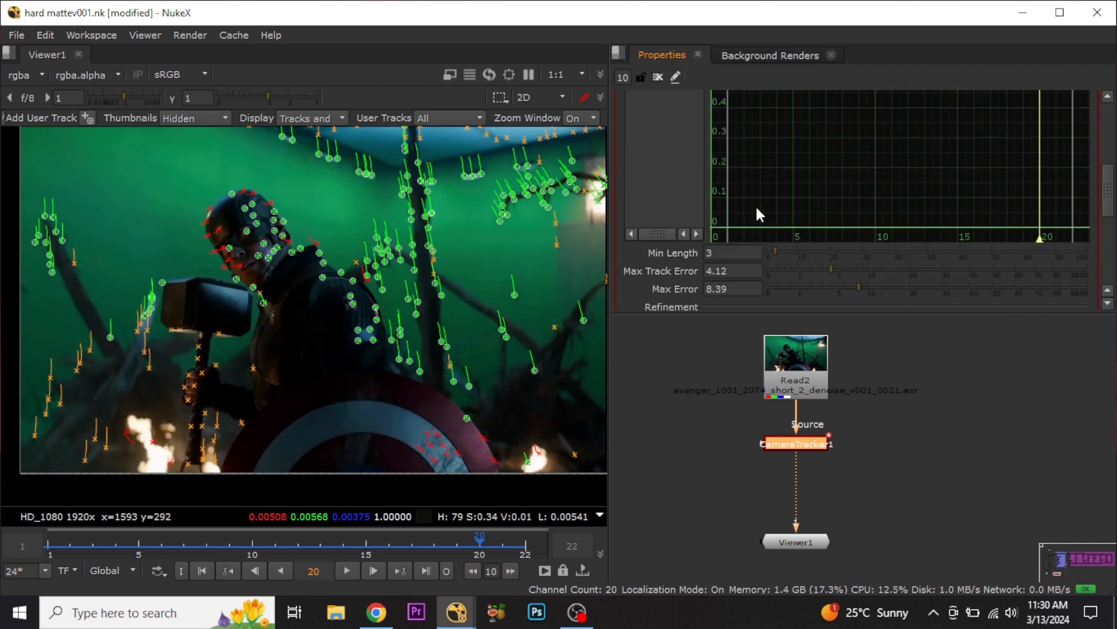
scroll(751, 230, down, 2)
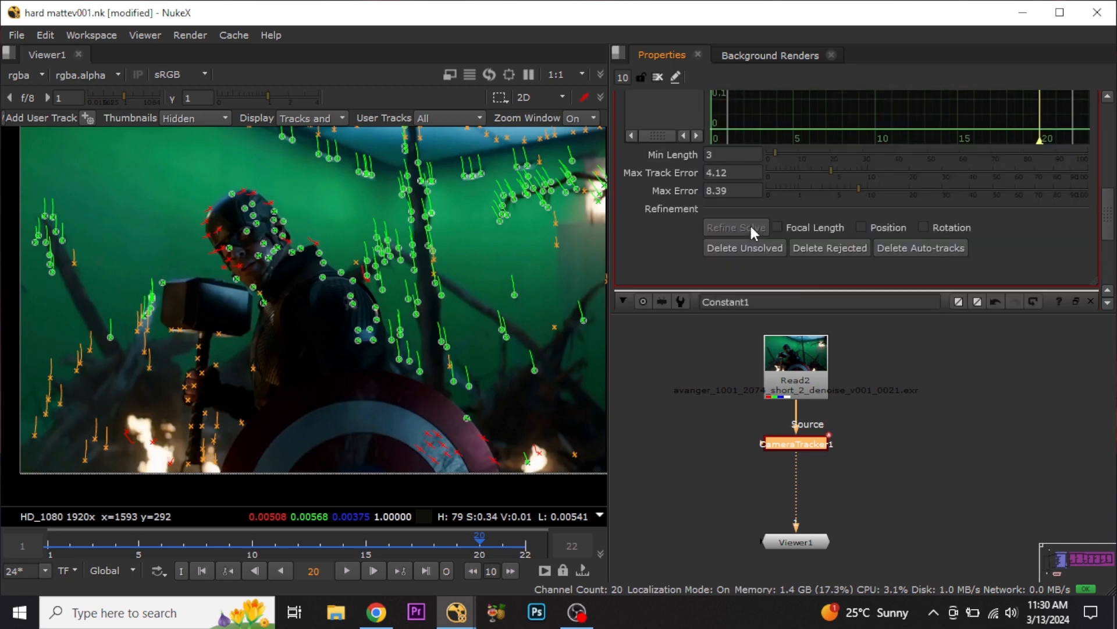
click(726, 245)
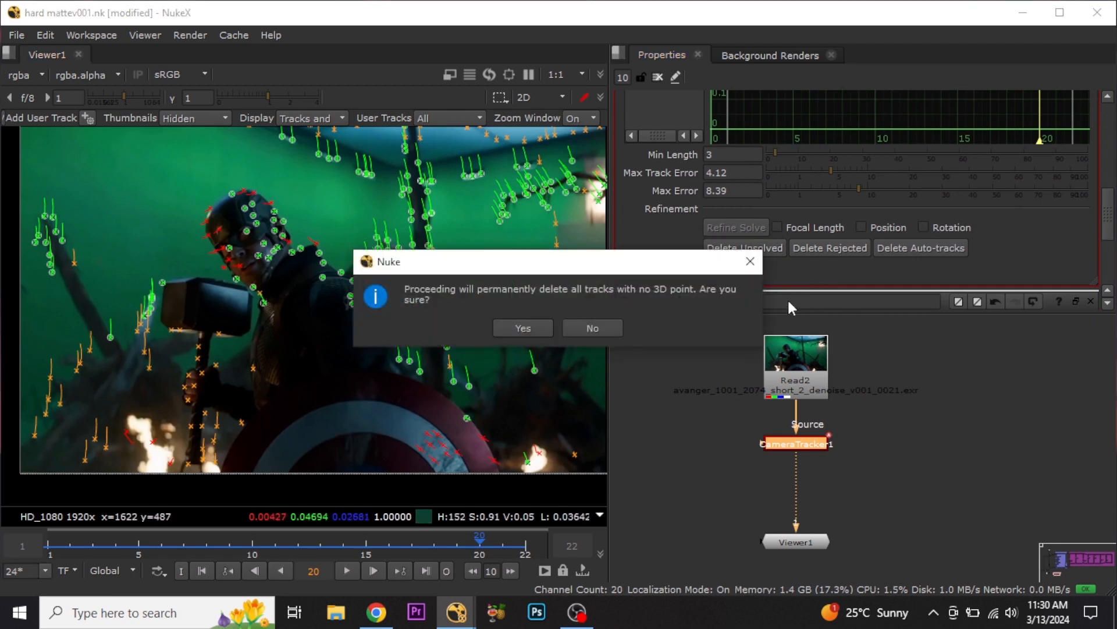
click(523, 327)
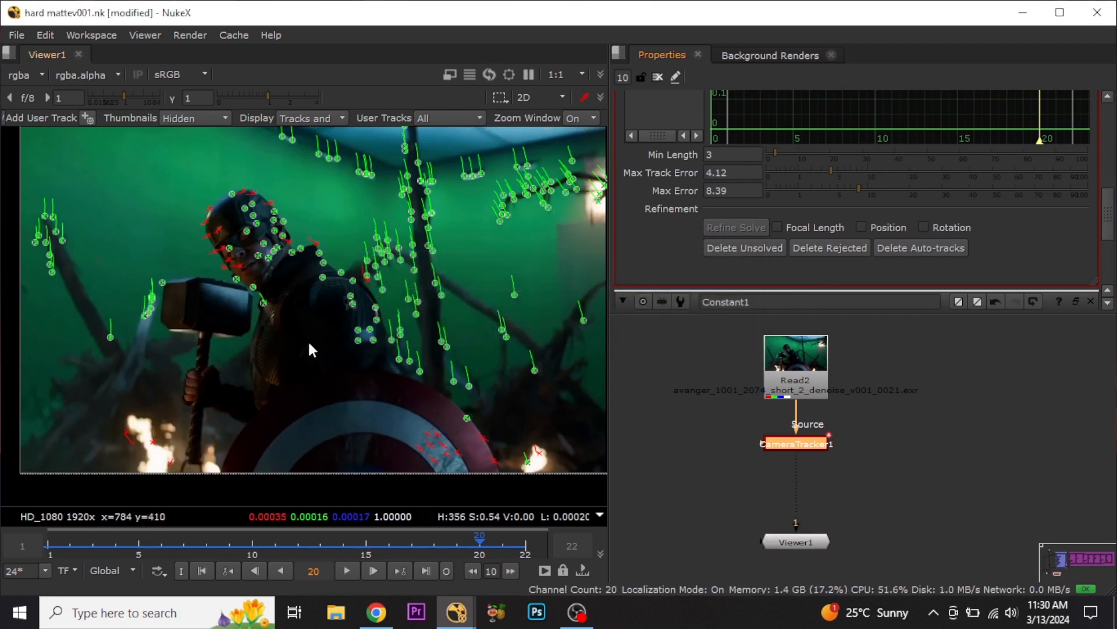
Delete the rejected tracks and enable Focal Length, Position and Rotation for refining the solve.
click(846, 248)
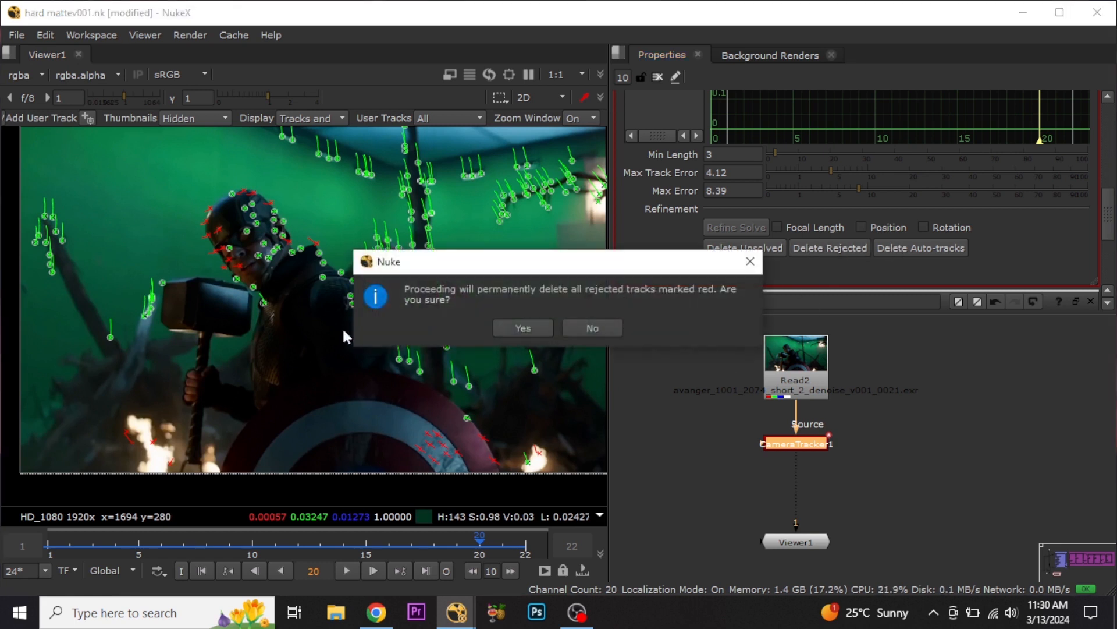
click(516, 323)
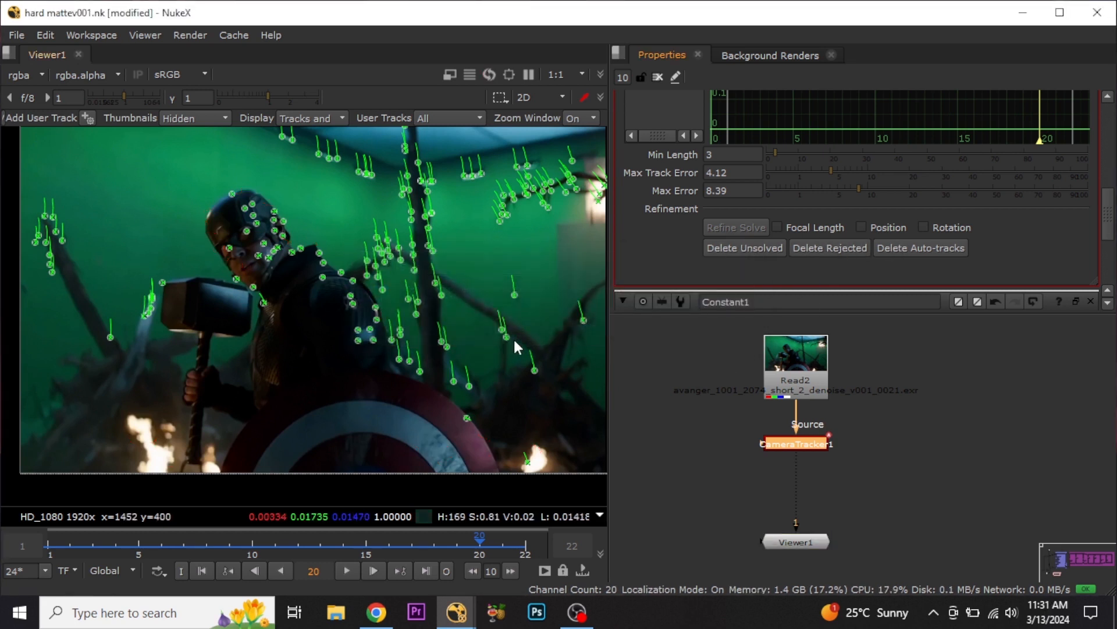
click(810, 228)
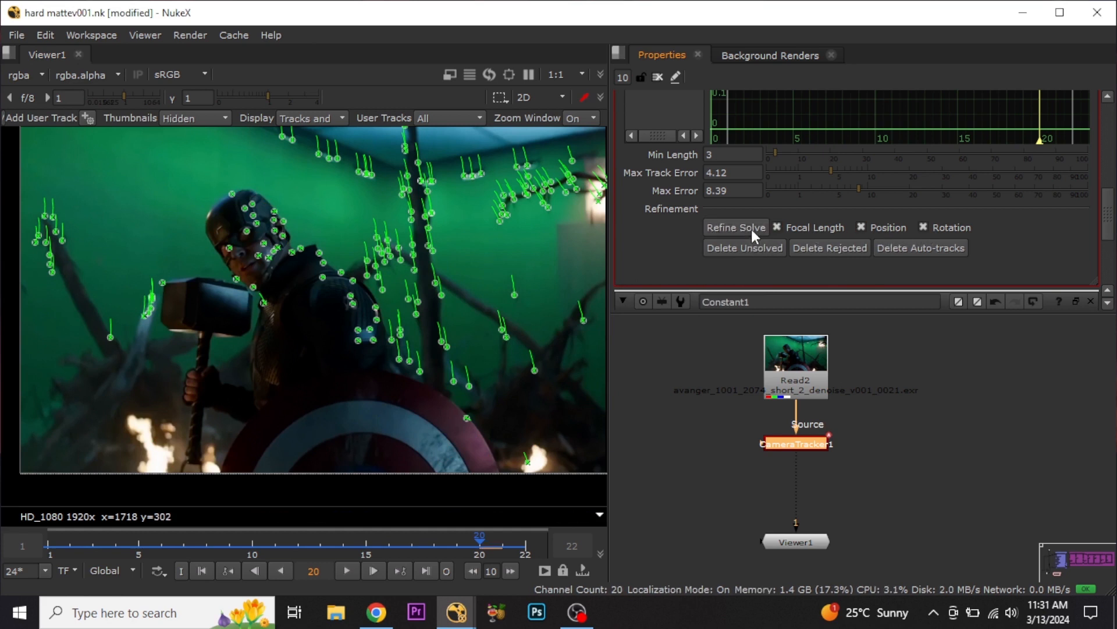
Examine the remaining tracks over the whole image at frames 17 and 21, then return to frame 20.
scroll(410, 328, down, 2)
scroll(409, 321, down, 1)
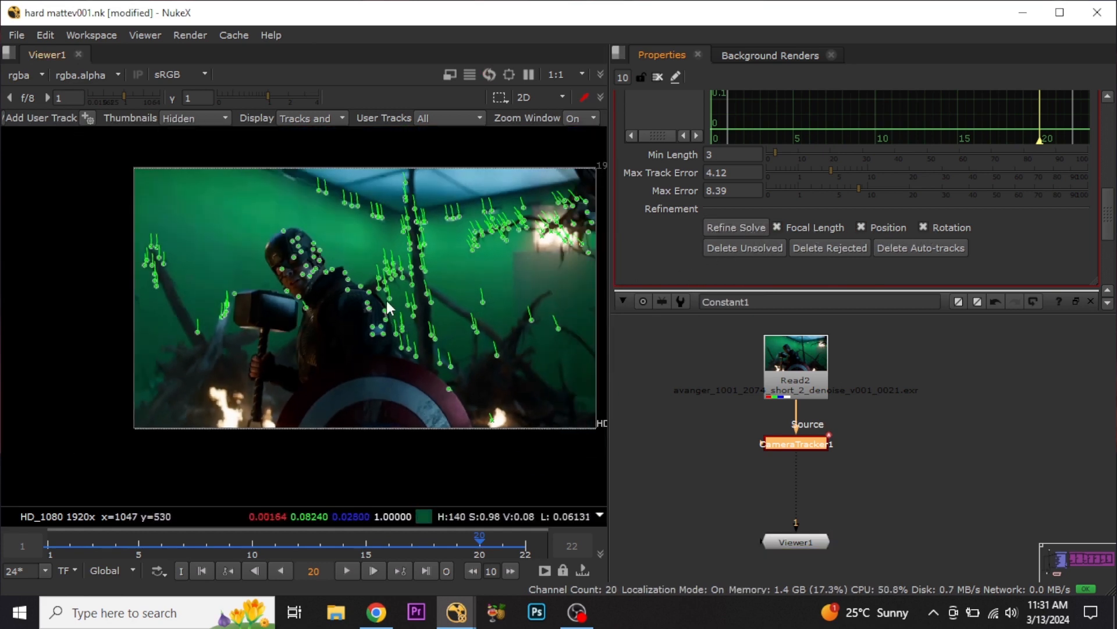
scroll(387, 300, up, 1)
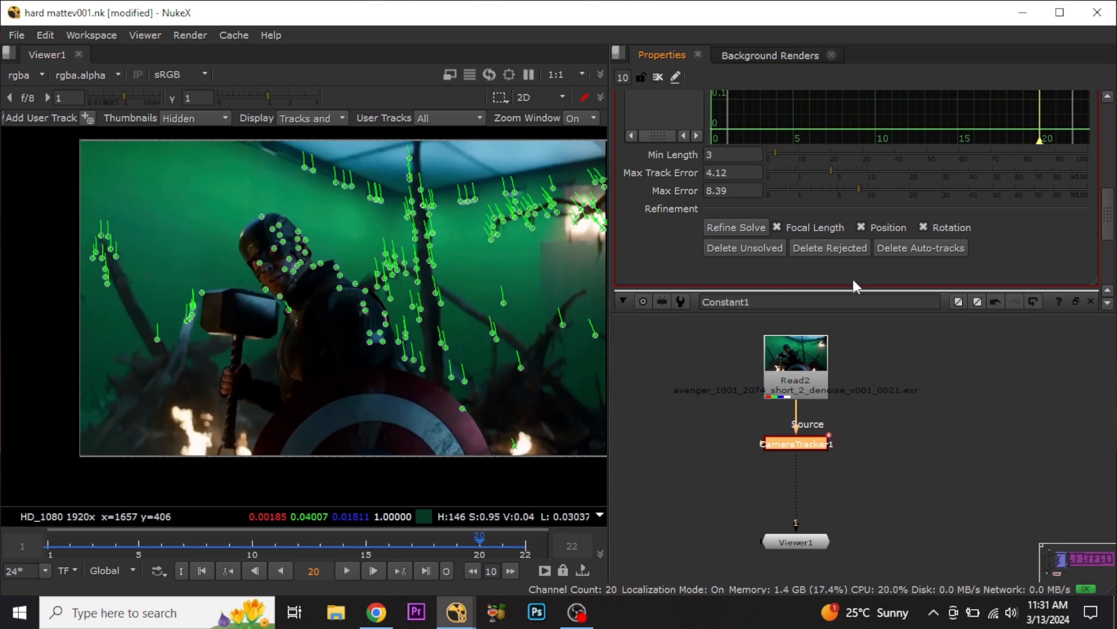
scroll(303, 271, down, 1)
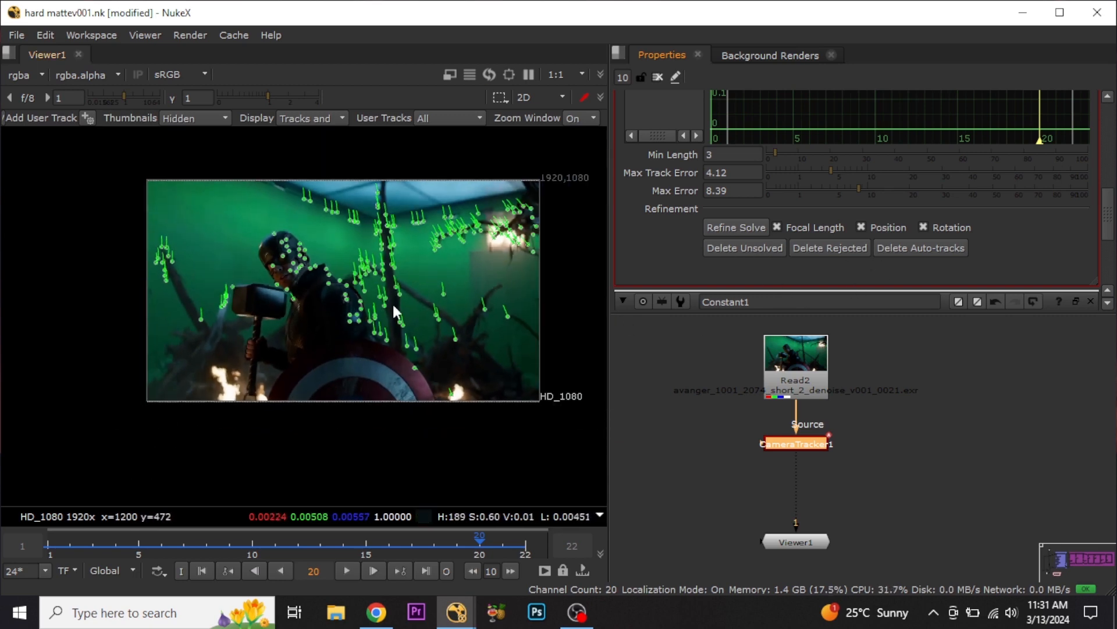
scroll(384, 350, up, 1)
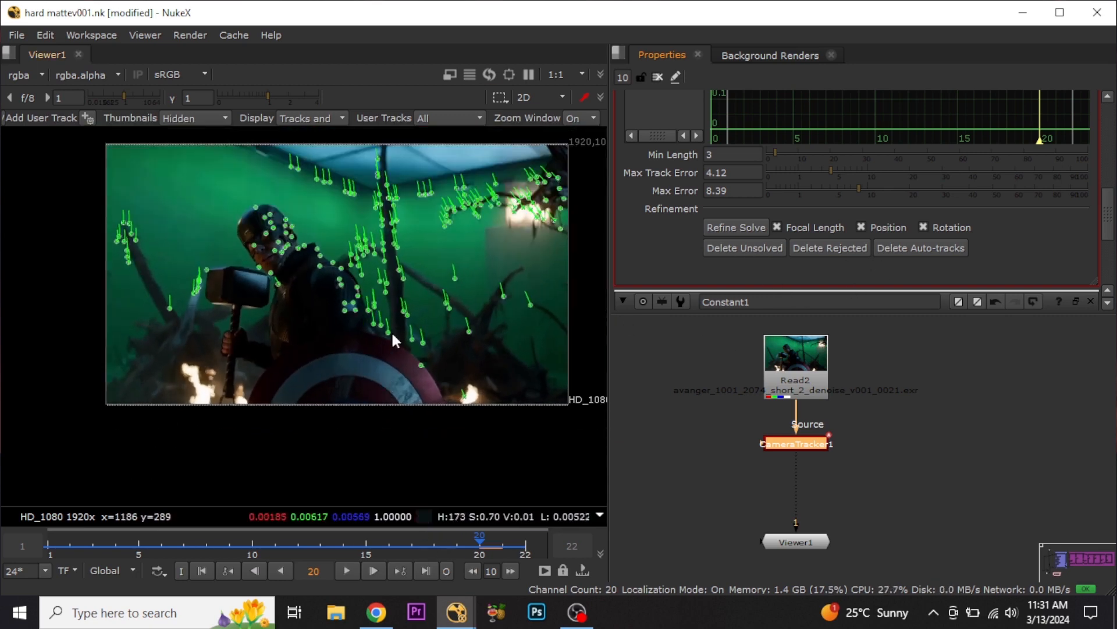
mouse_move(399, 540)
mouse_down()
mouse_move(71, 526)
mouse_move(292, 528)
mouse_move(411, 543)
mouse_up()
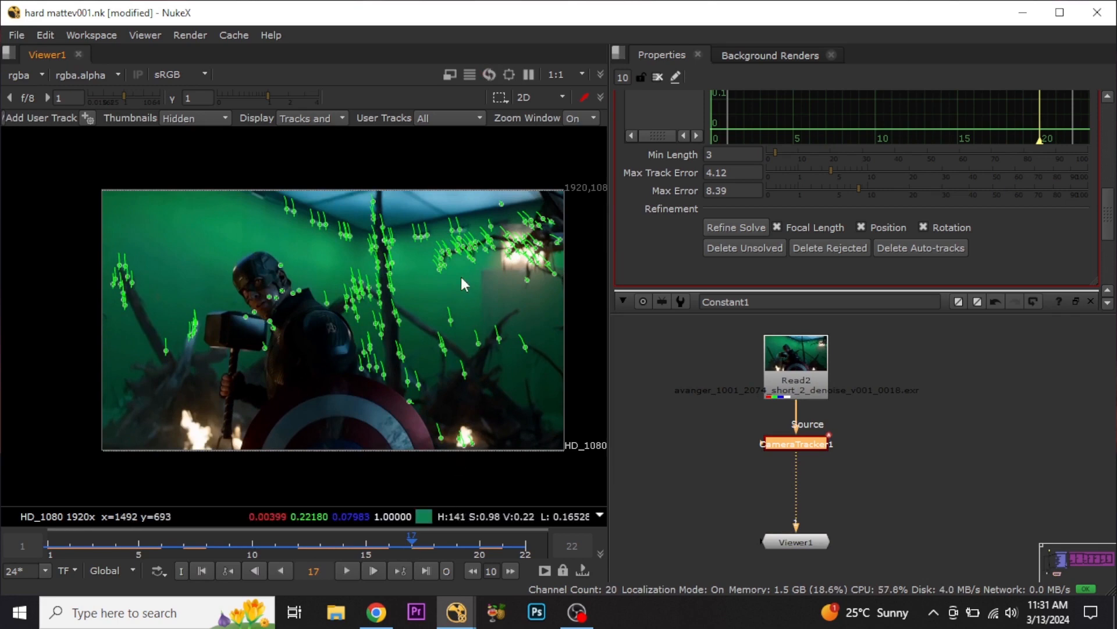
click(481, 539)
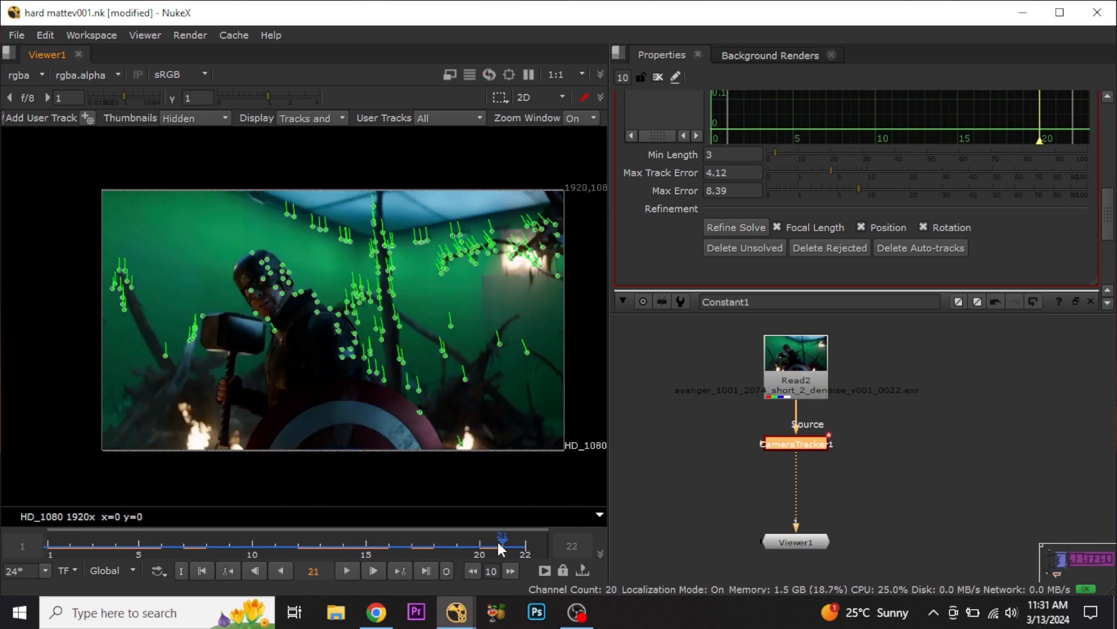
mouse_move(497, 540)
mouse_down()
mouse_move(114, 548)
mouse_move(484, 550)
mouse_up()
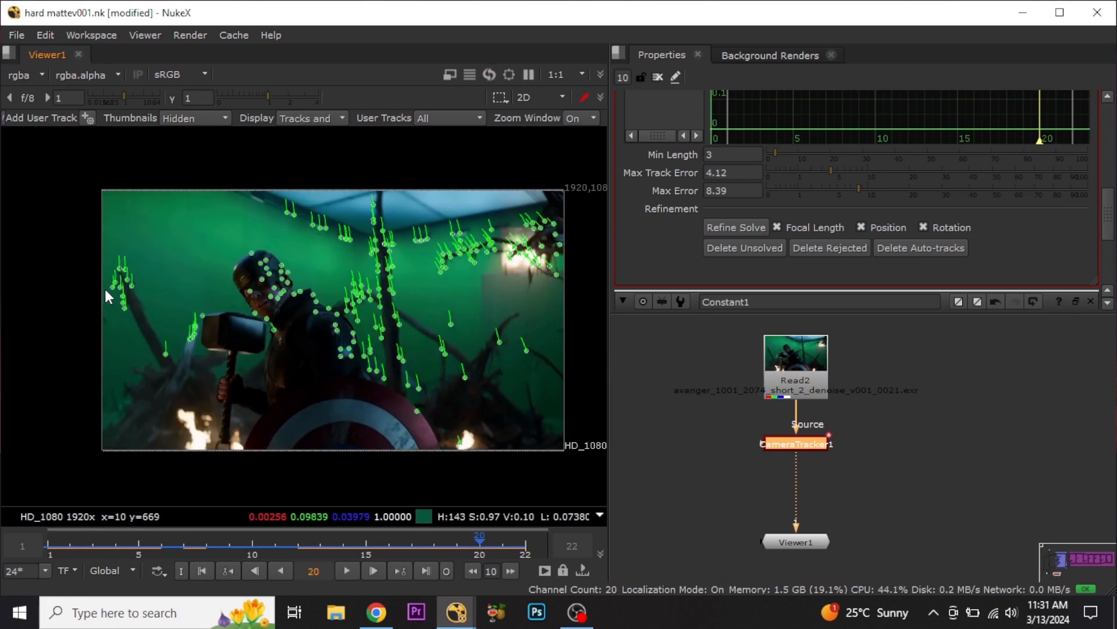
Select several solved tracks around the tip of the dark branch behind the hammer at frame 20.
scroll(104, 287, up, 6)
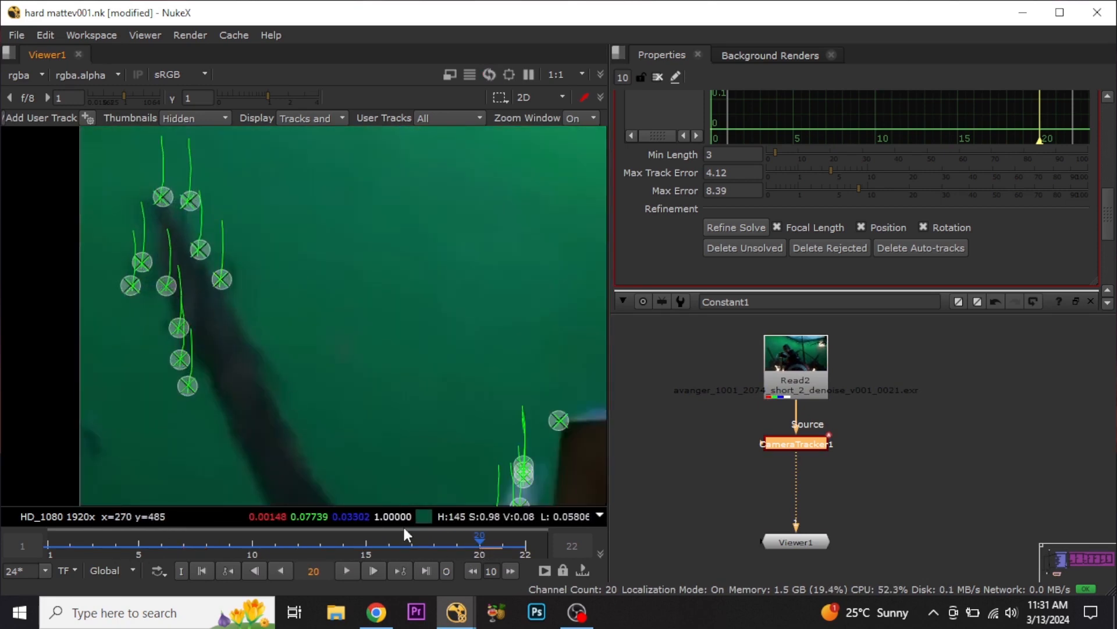
mouse_move(470, 543)
mouse_down()
mouse_move(319, 537)
mouse_move(476, 553)
mouse_up()
mouse_move(224, 285)
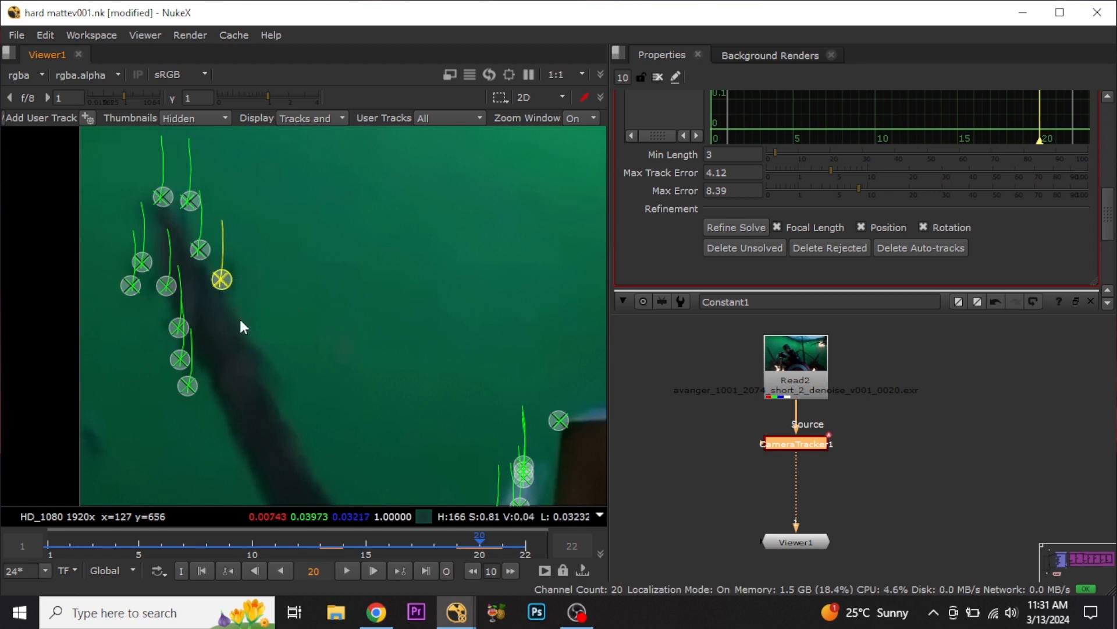
drag(216, 232, 201, 290)
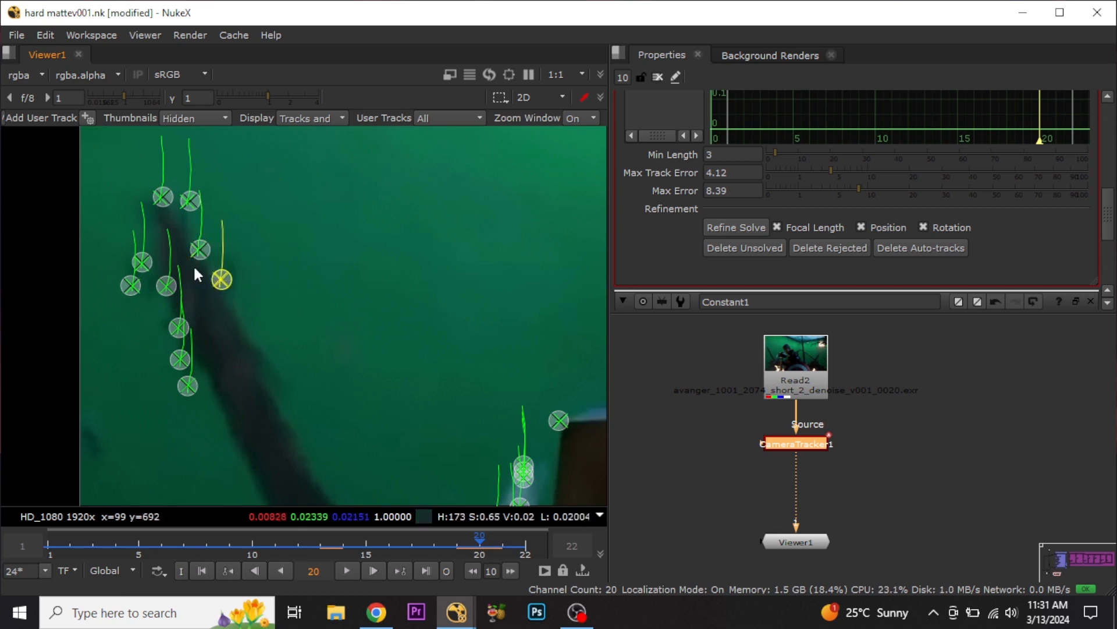
mouse_move(197, 252)
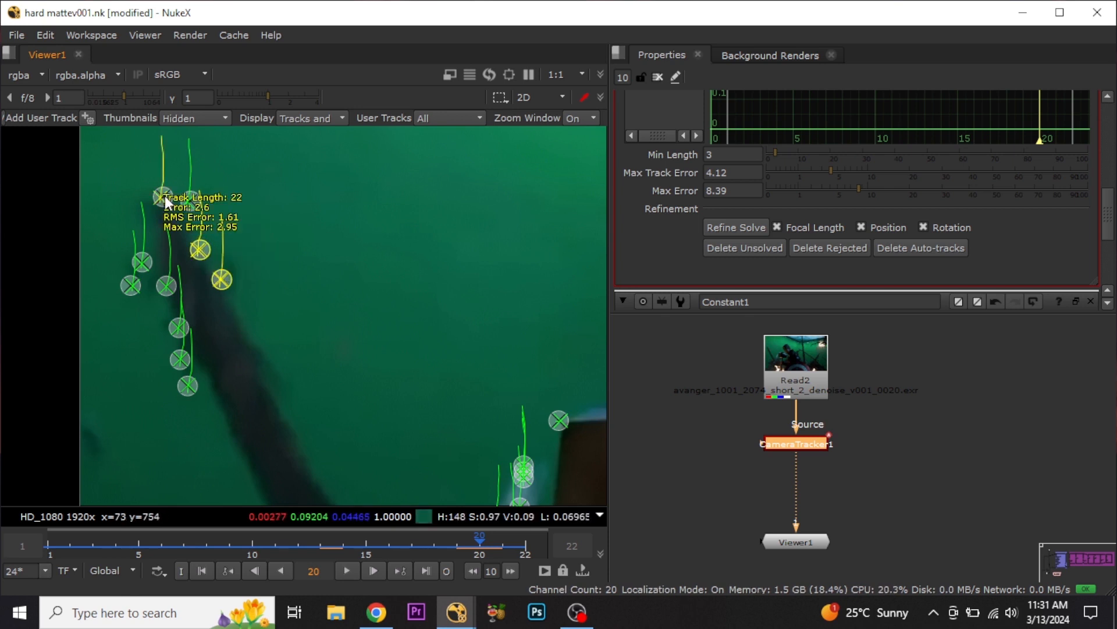
mouse_move(146, 271)
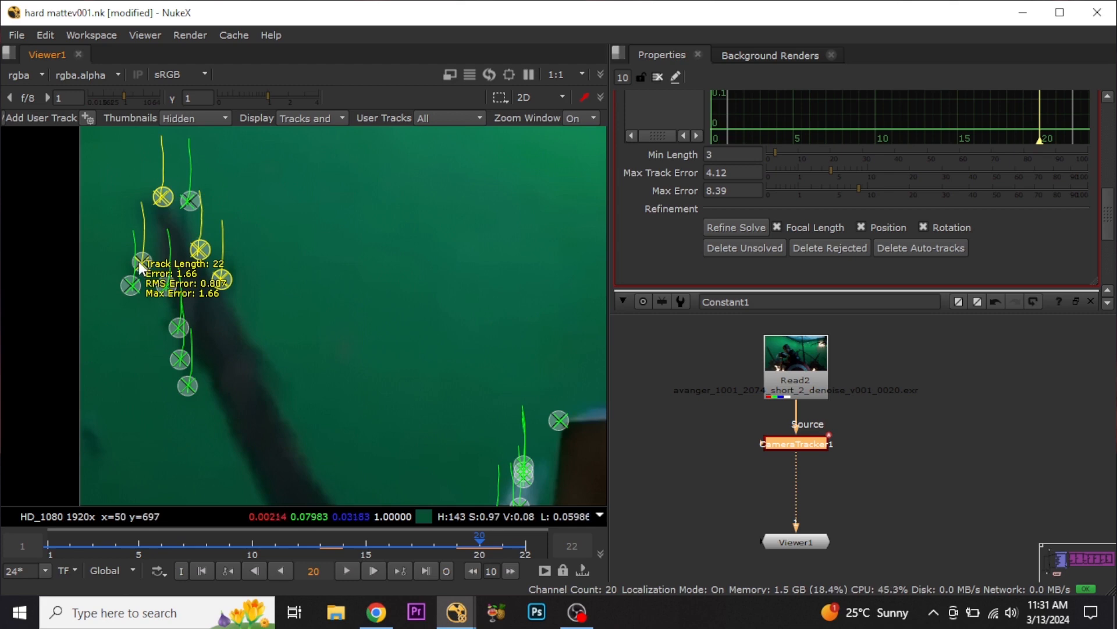
mouse_move(168, 296)
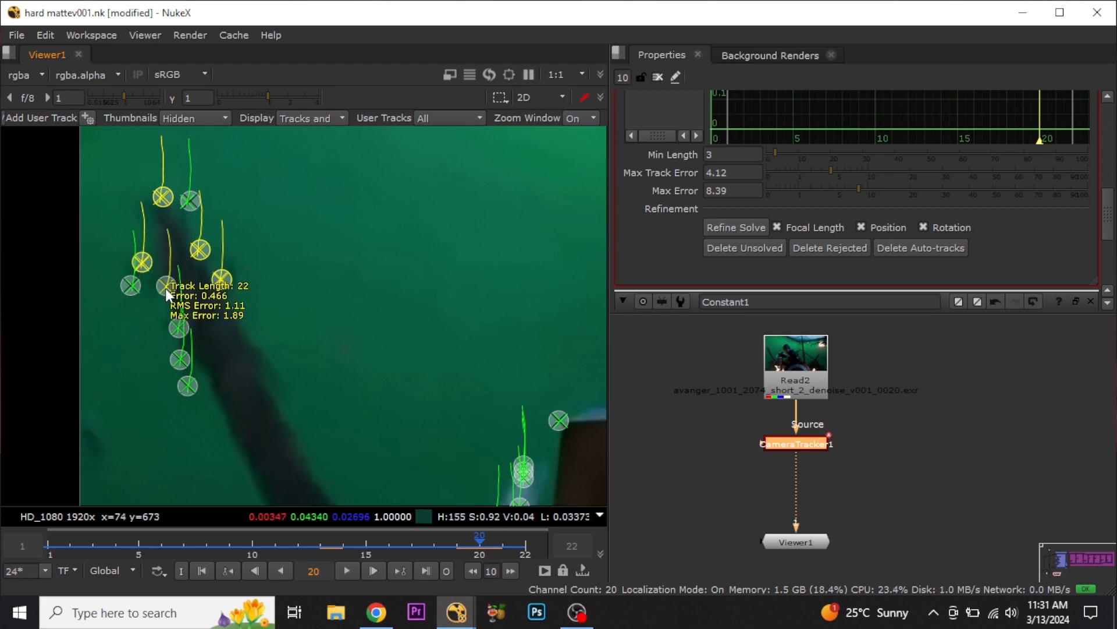
Add the tracks along the upper part of the central tree trunk to the selection.
scroll(197, 345, down, 6)
scroll(428, 376, up, 4)
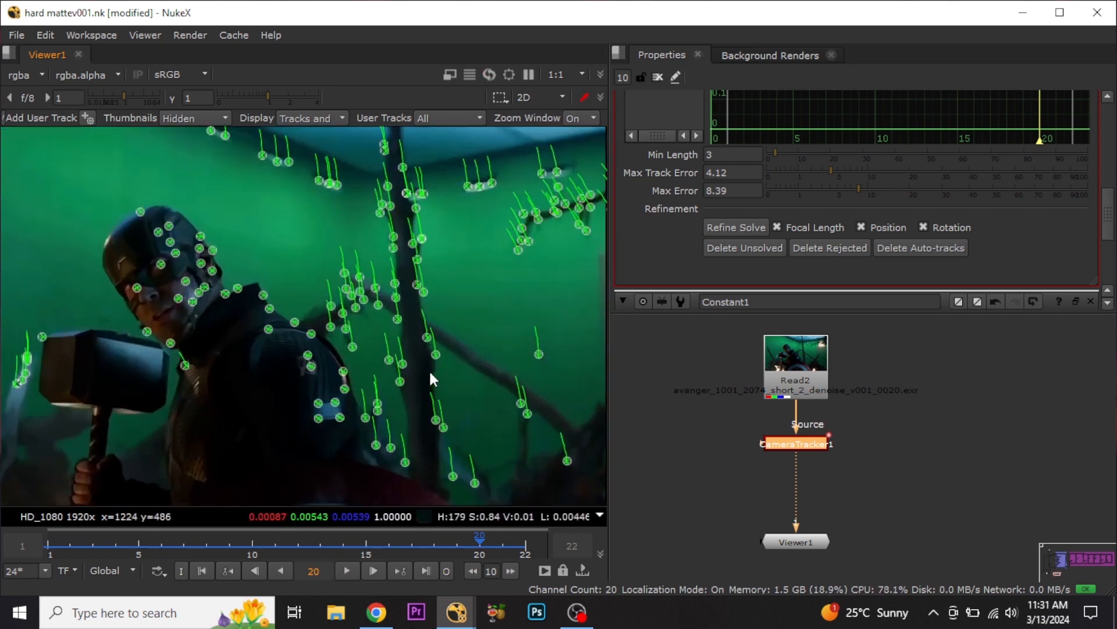
scroll(402, 252, up, 3)
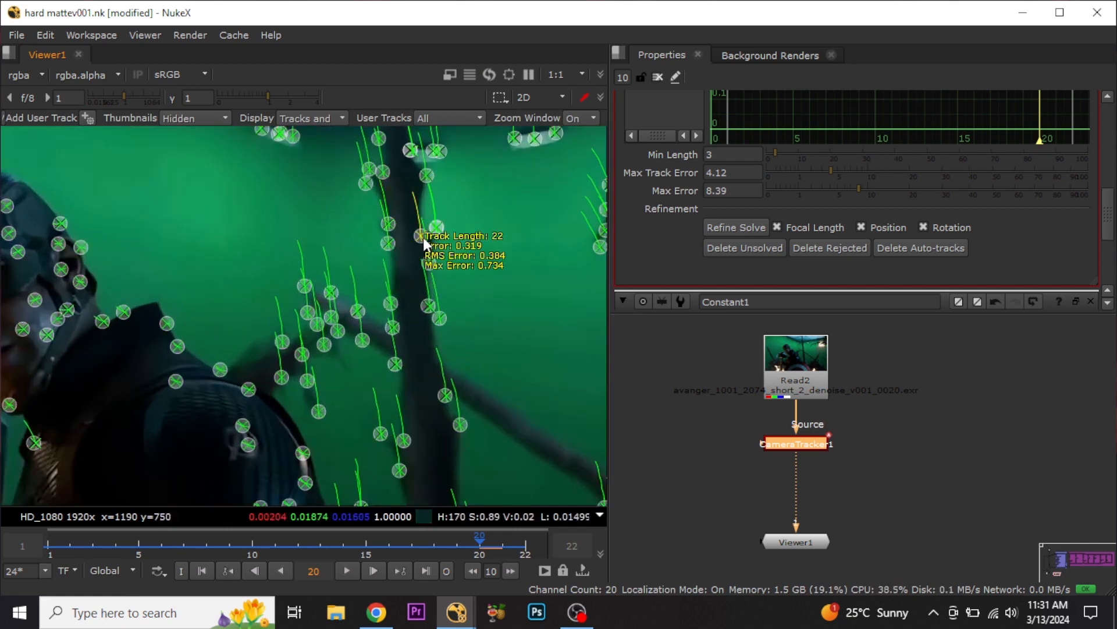
mouse_move(430, 263)
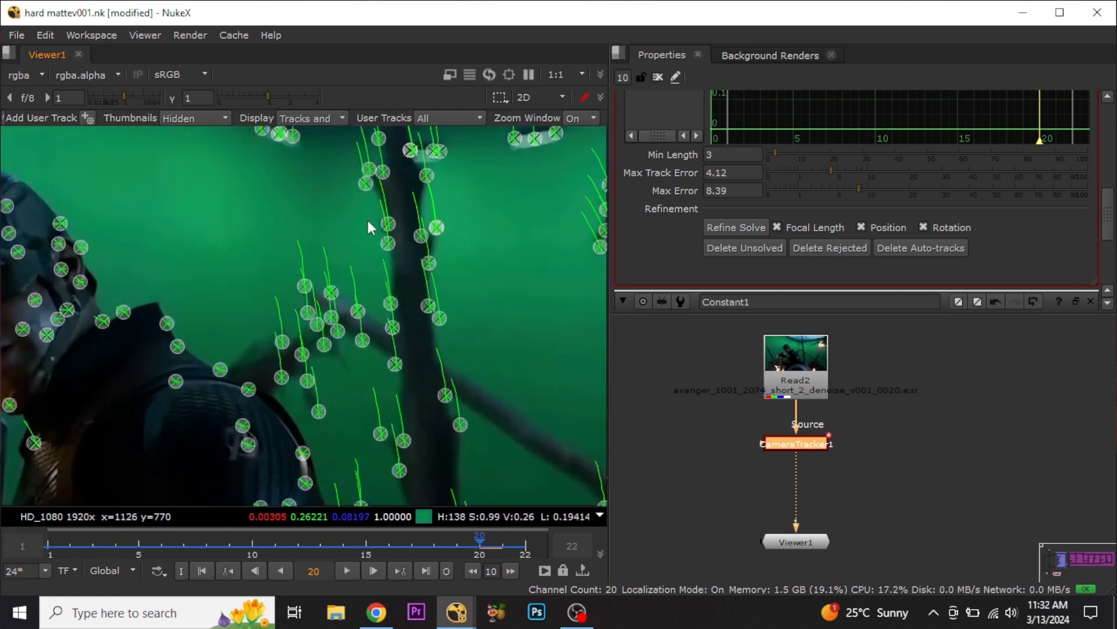
drag(379, 211, 463, 268)
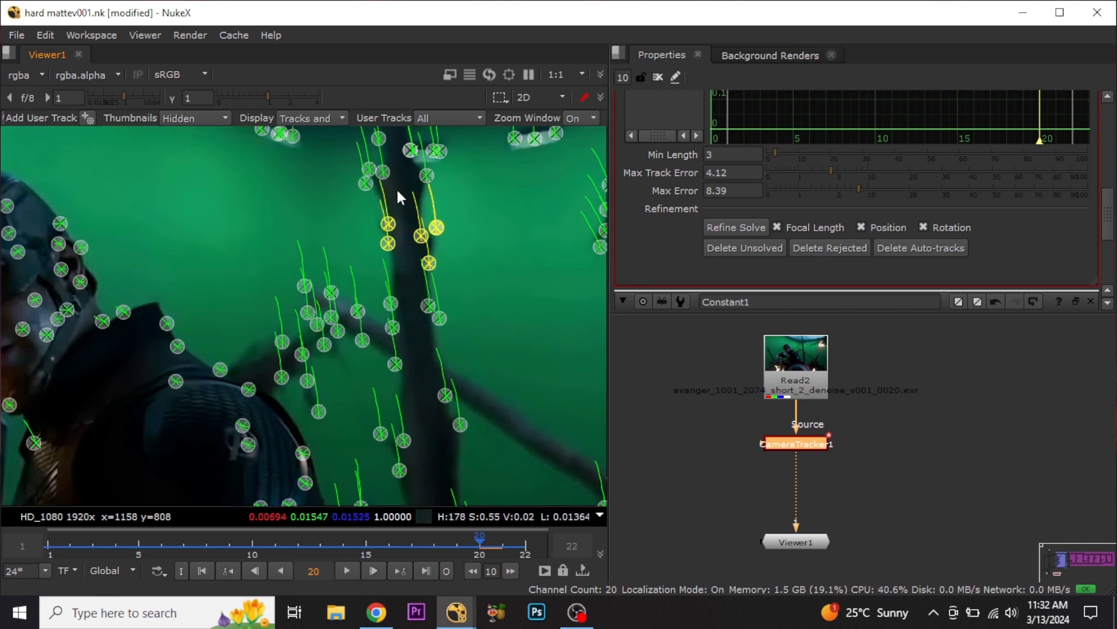
middle_drag(394, 187, 393, 293)
mouse_move(385, 283)
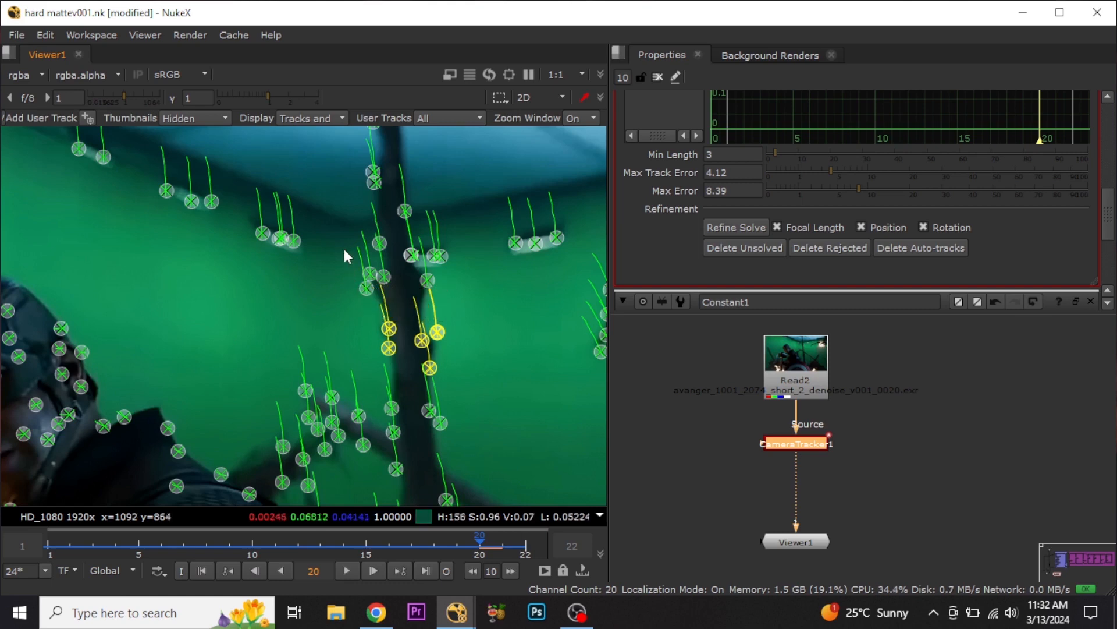
drag(344, 243, 466, 293)
Add the two tracks on the thin branches beyond the shield, near the image's far edge, to the selection.
scroll(343, 278, down, 2)
scroll(349, 291, up, 5)
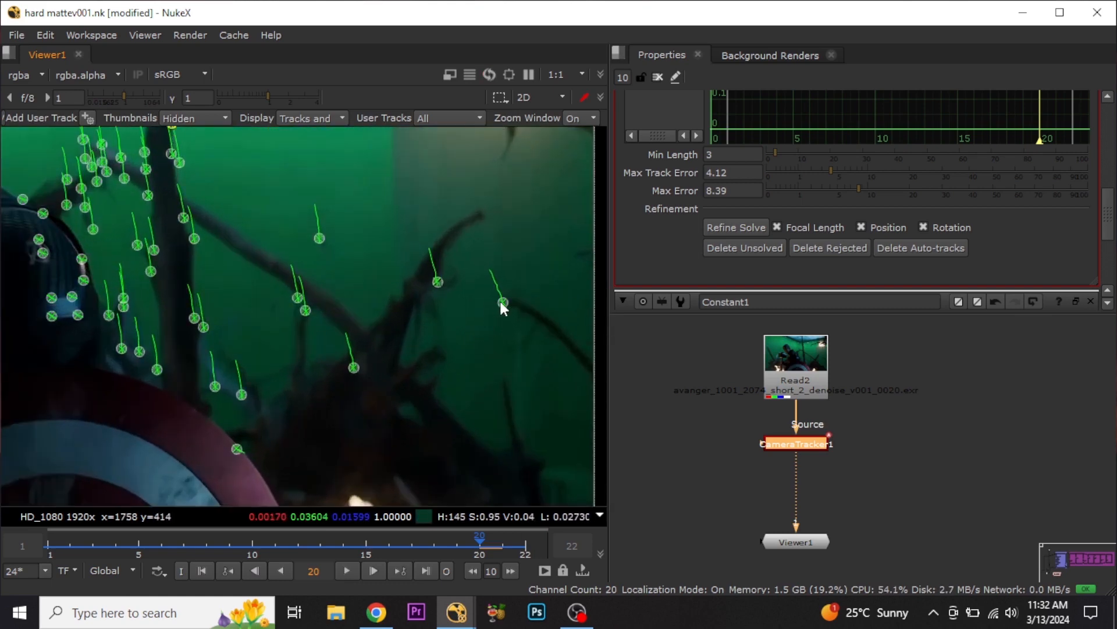
shift+drag(482, 285, 516, 309)
mouse_move(439, 284)
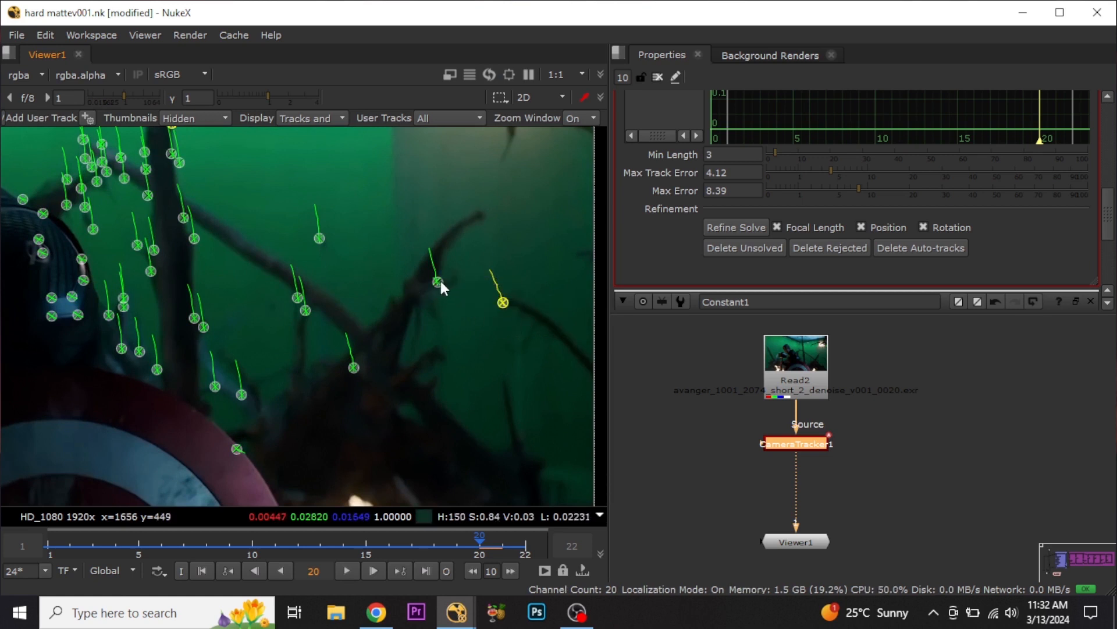
shift+drag(412, 269, 459, 301)
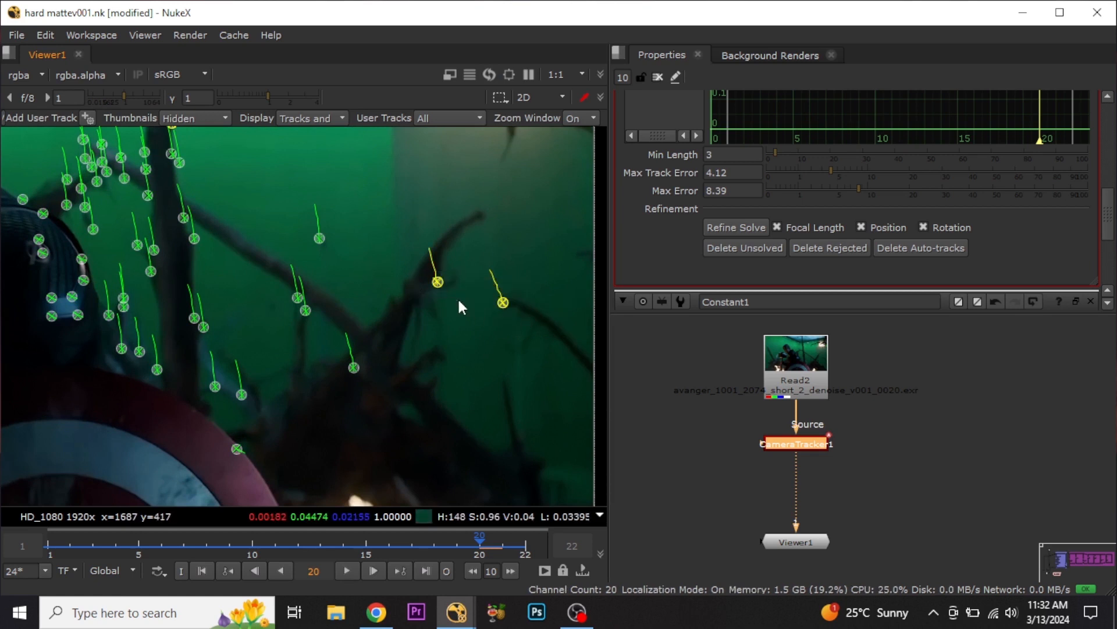
Create a card from the selected tracks and check its placement among the solved points in the 3D view.
scroll(459, 319, down, 6)
scroll(364, 276, up, 3)
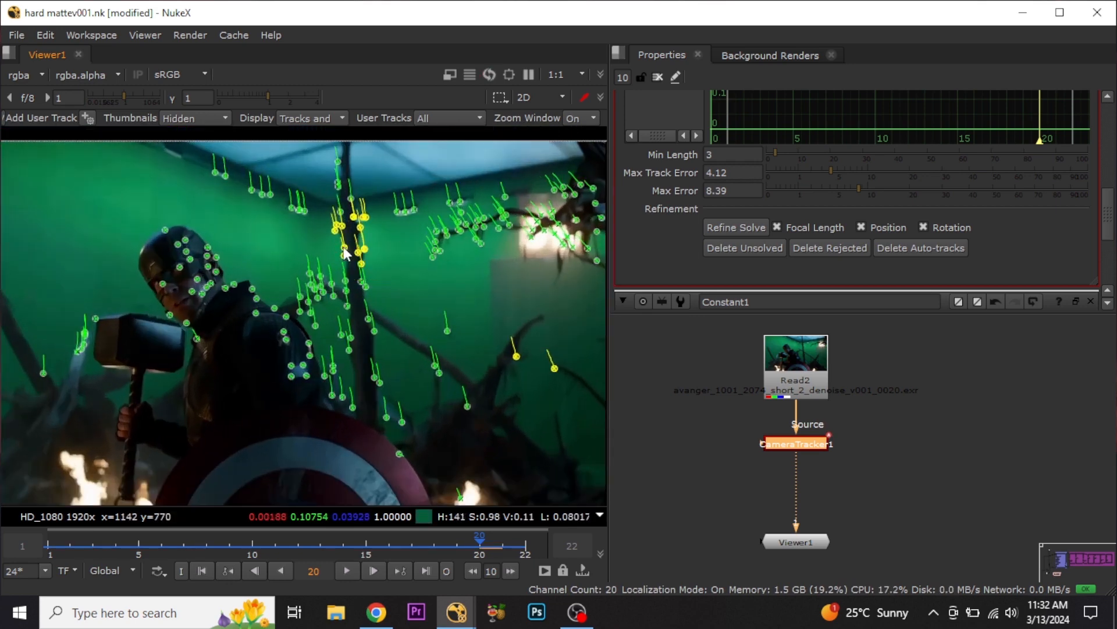
right_click(344, 247)
mouse_move(406, 309)
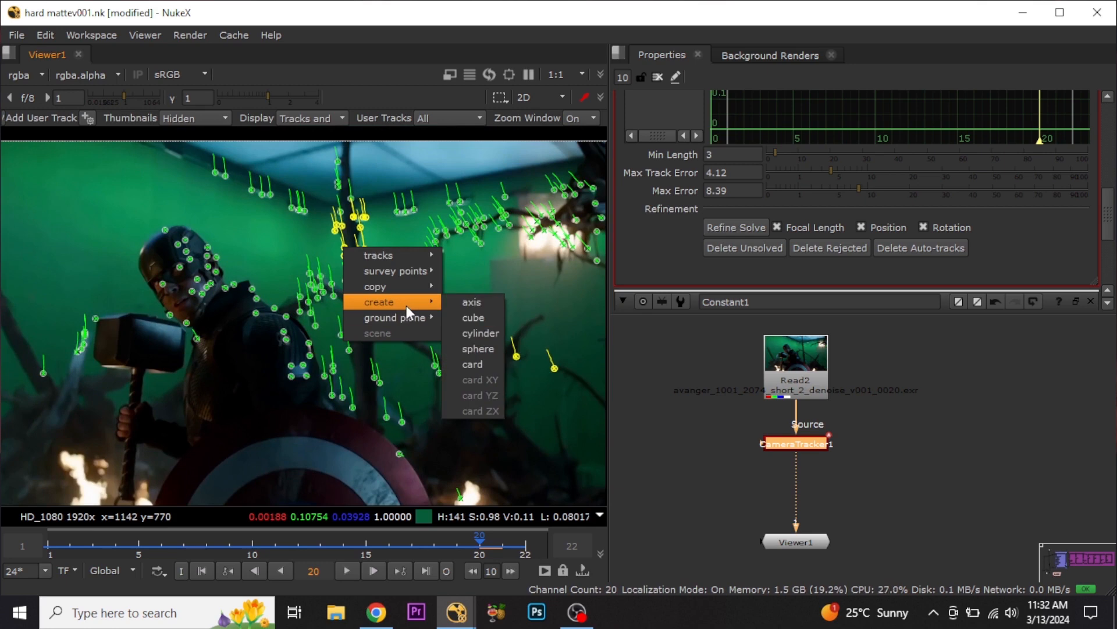
click(477, 361)
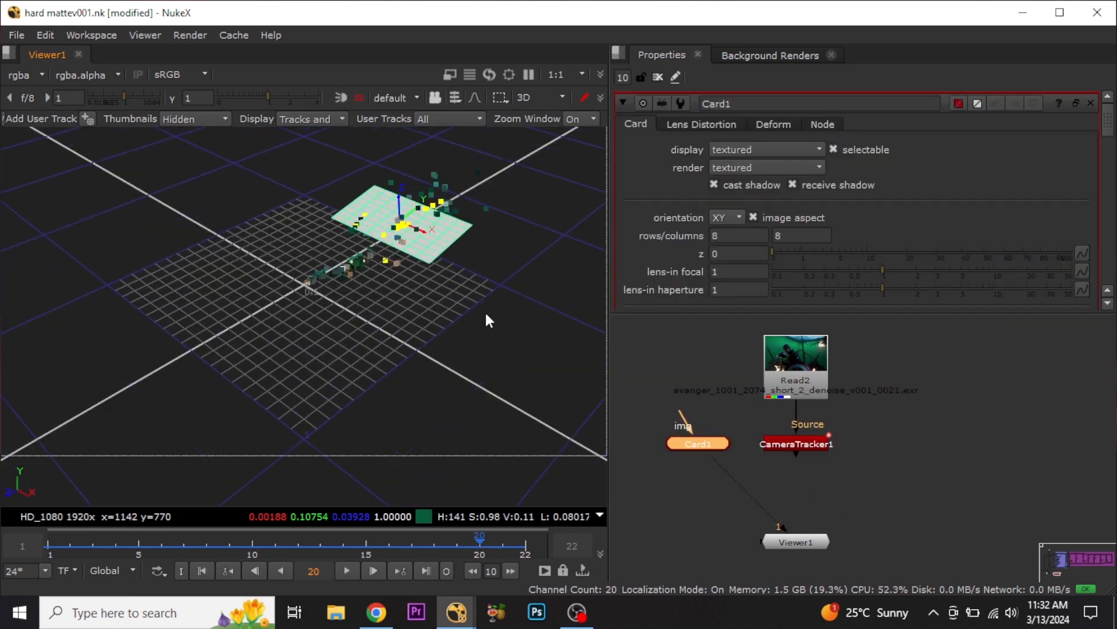
ctrl+drag(469, 327, 280, 326)
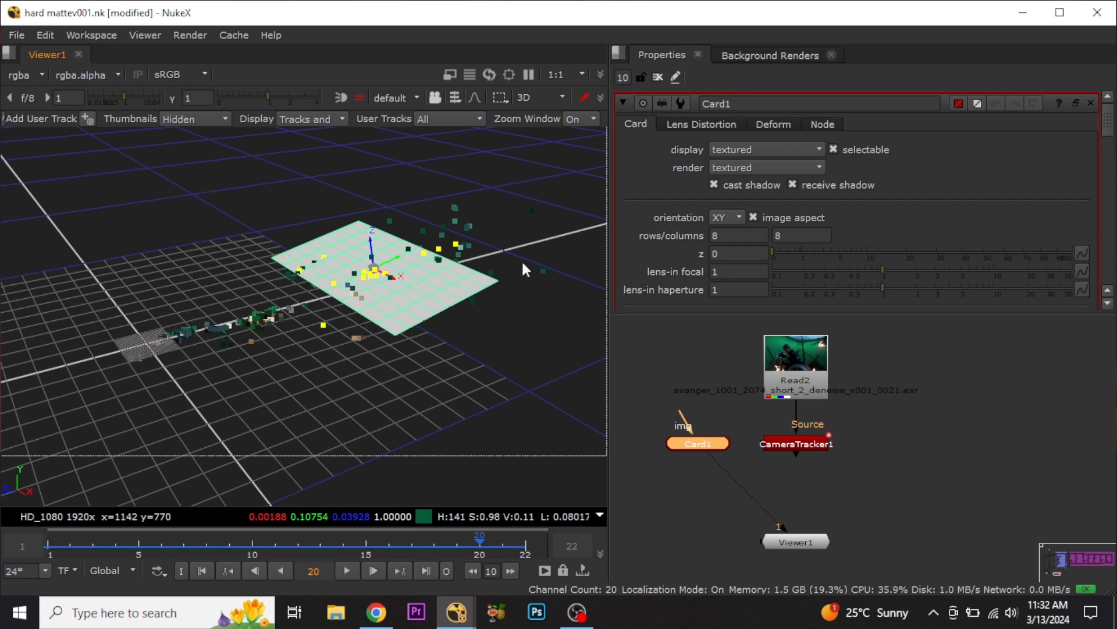
Compare the card's 3D placement with the 2D tracks, and show the CameraTracker1 output in the 2D viewer.
click(546, 97)
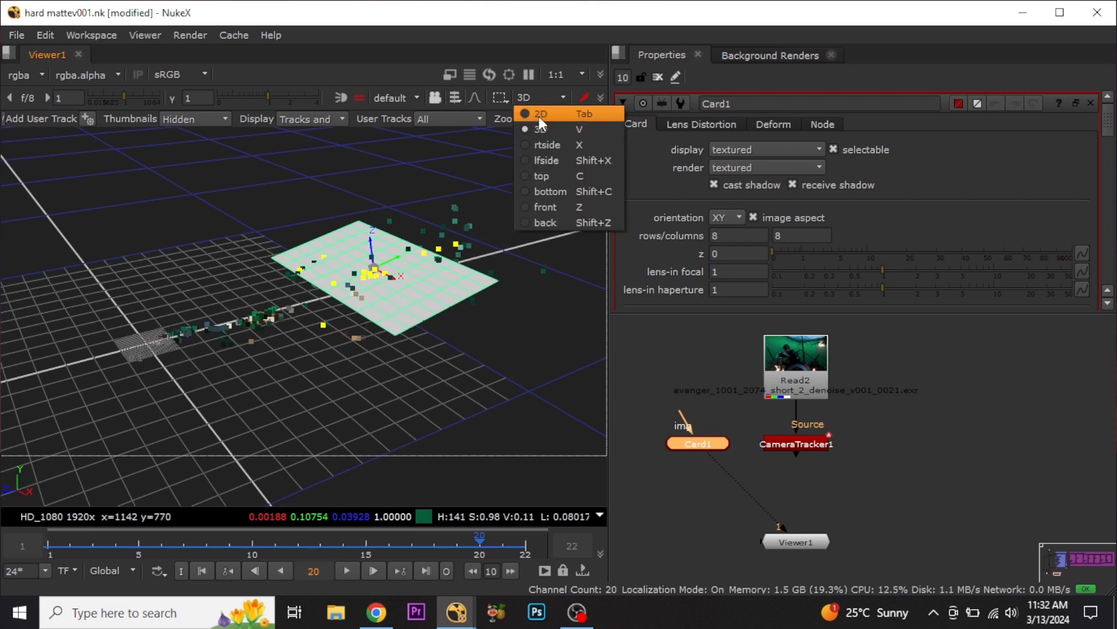
click(539, 116)
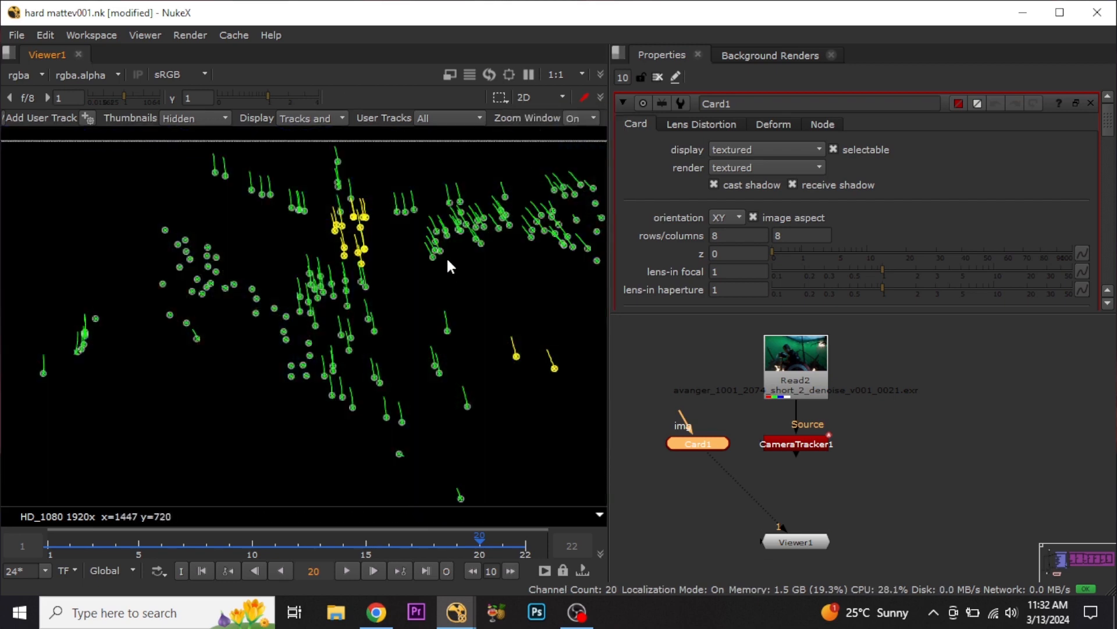
click(533, 95)
click(543, 127)
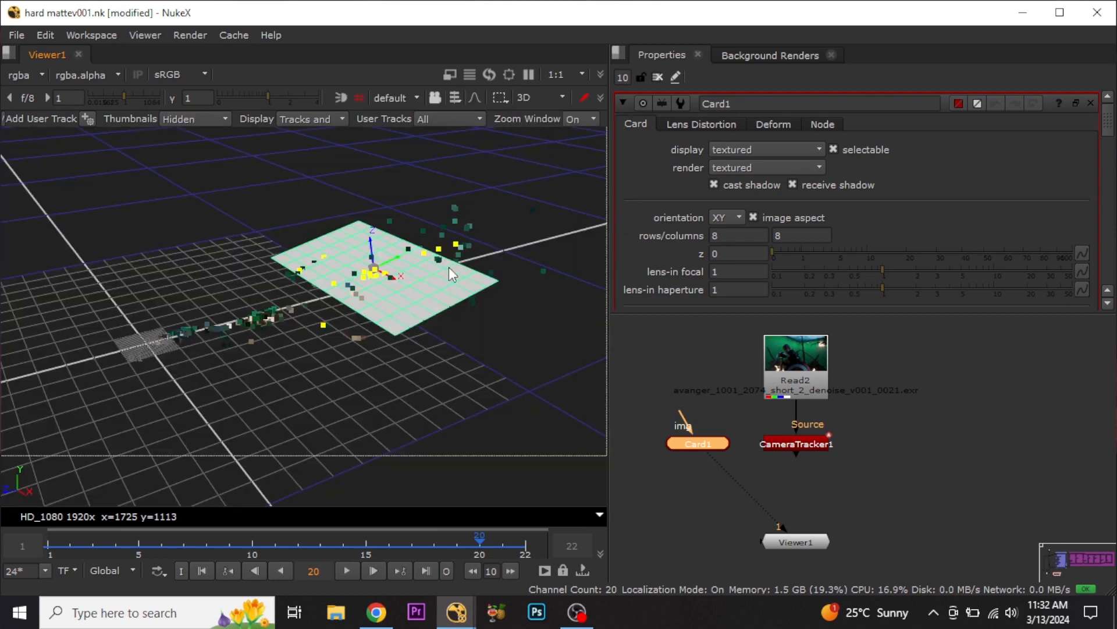
key(Tab)
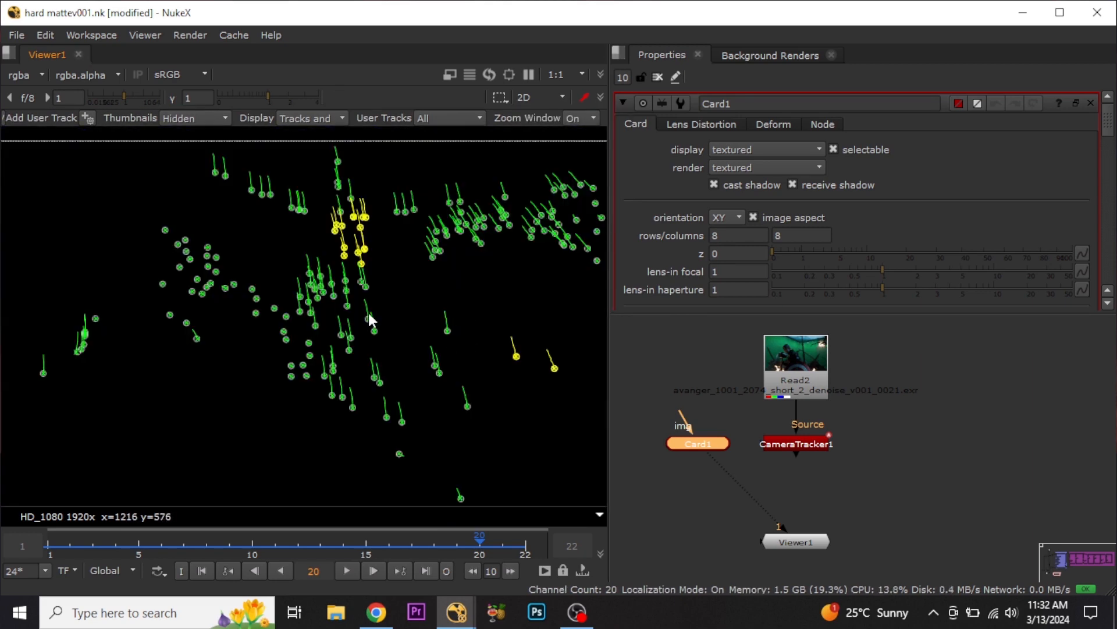
drag(719, 465, 801, 455)
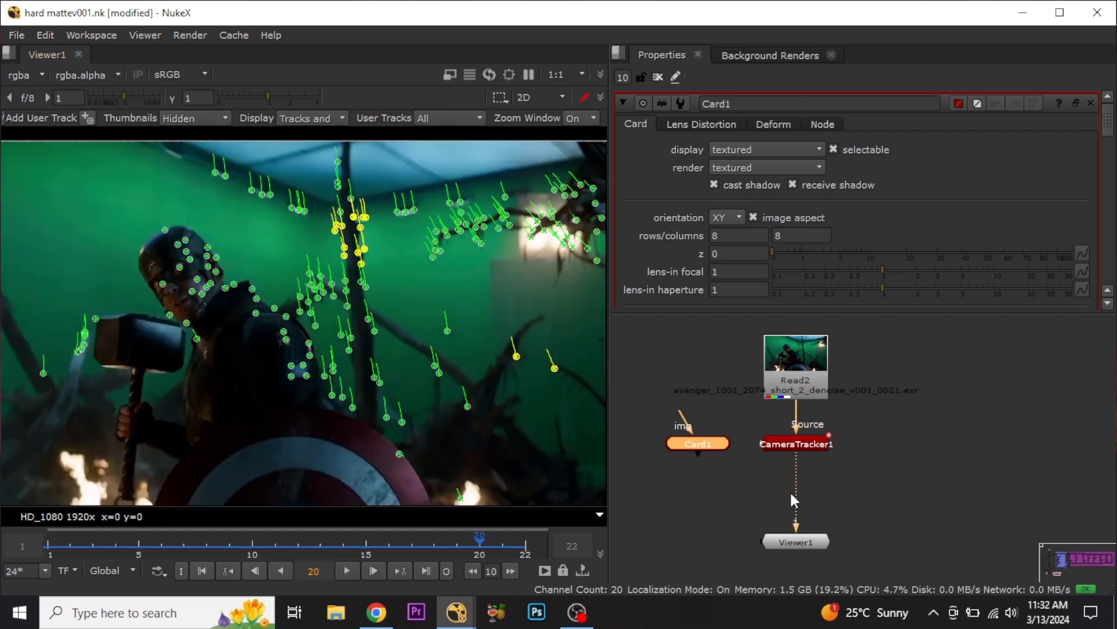
Create a Scene+ export from CameraTracker1 with Link output turned off.
double_click(806, 442)
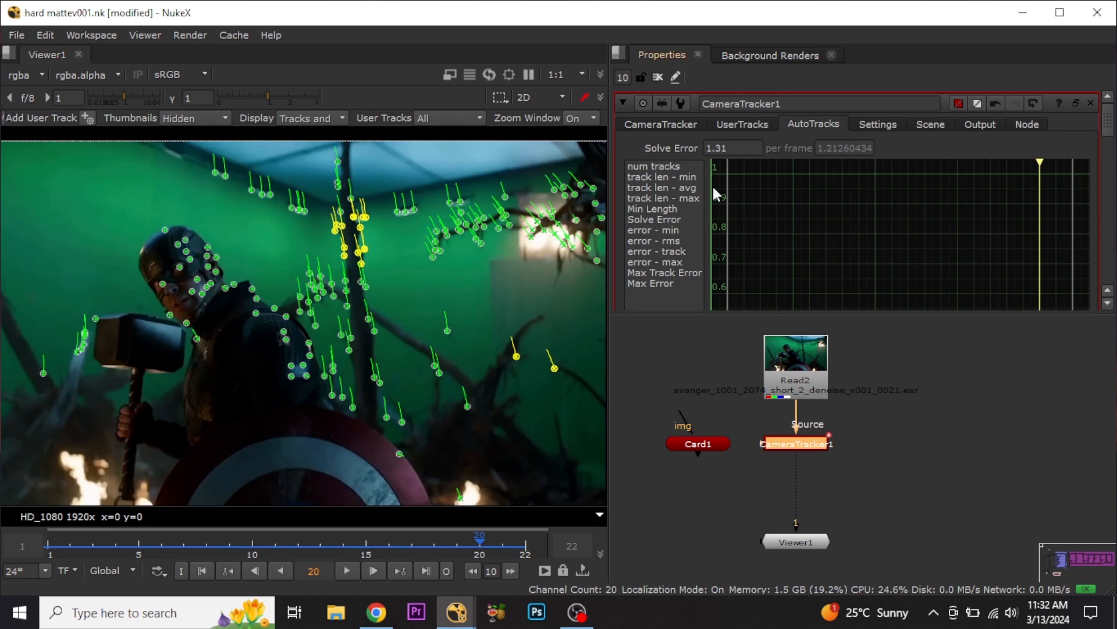
click(672, 123)
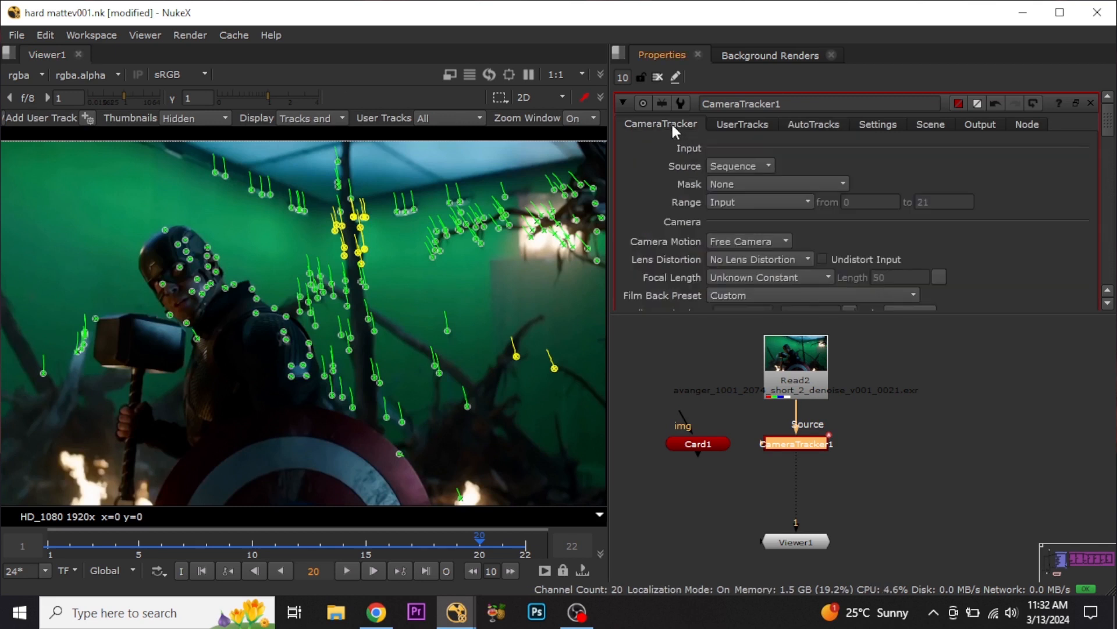
scroll(843, 251, down, 4)
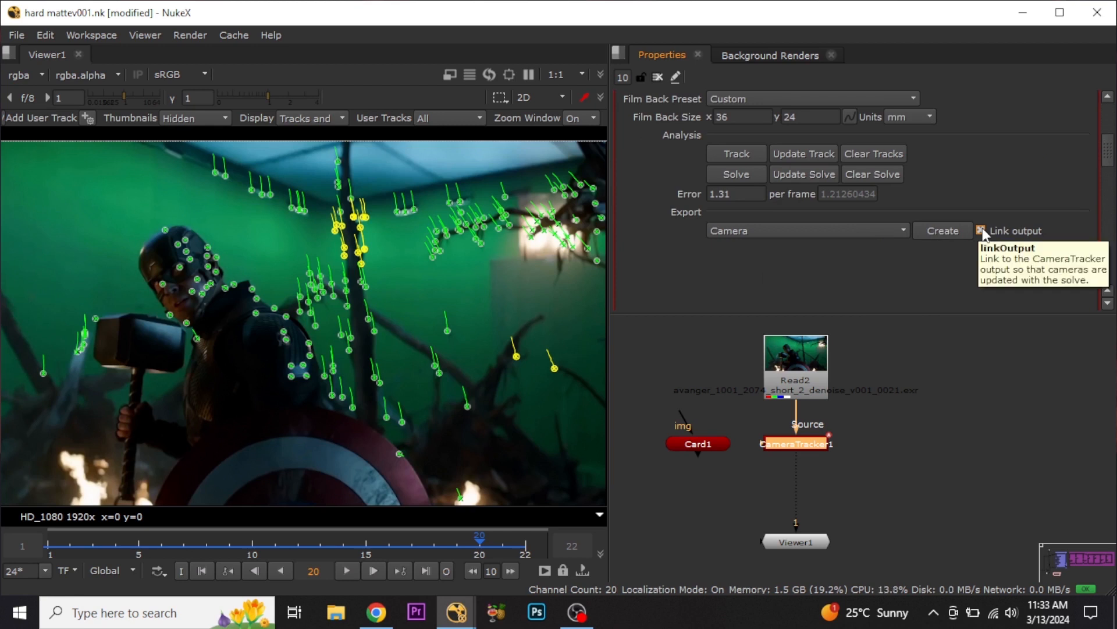
click(850, 230)
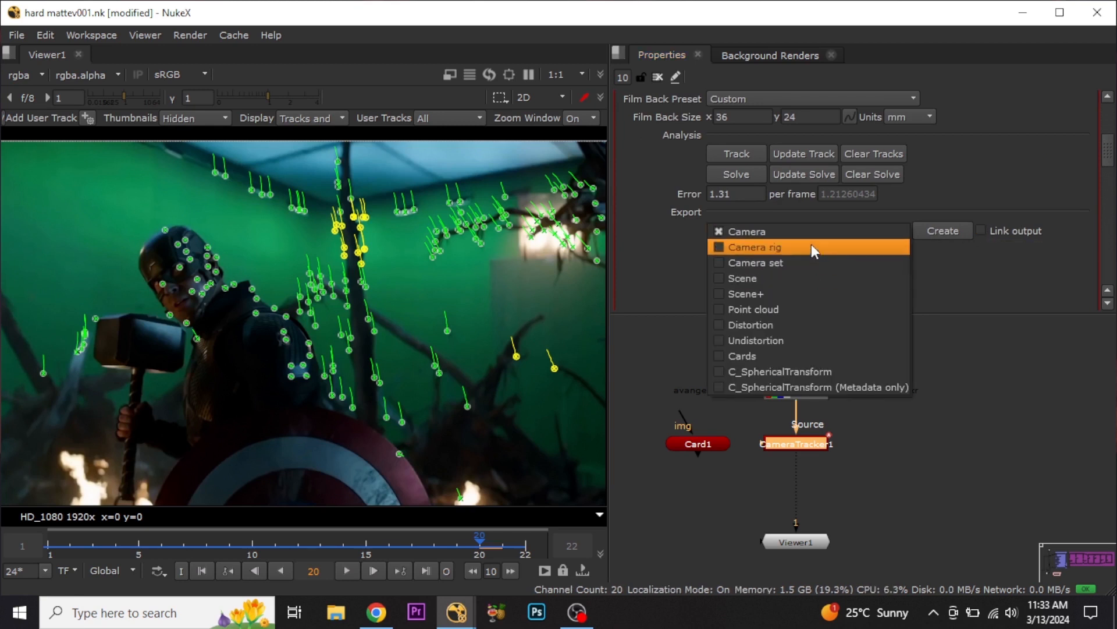
click(781, 292)
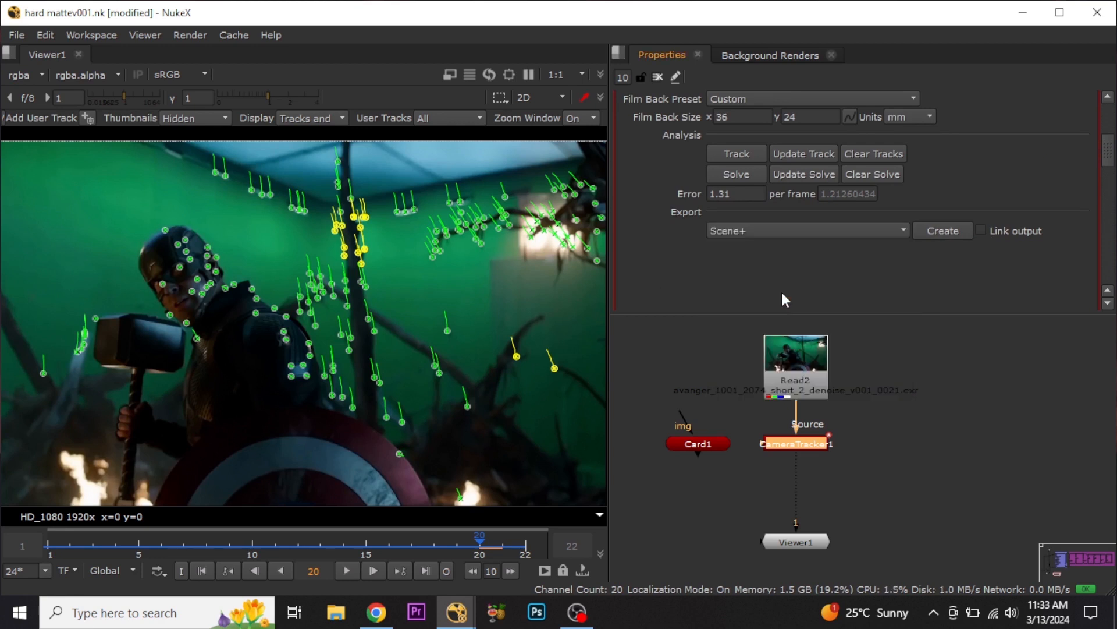
click(944, 233)
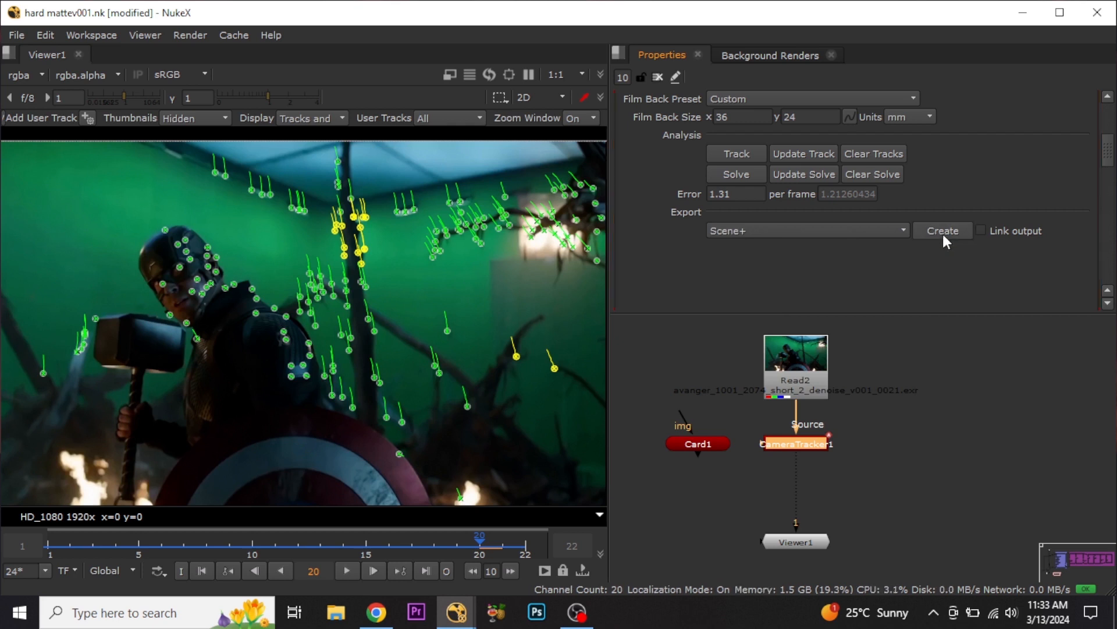
Place the Viewer1 node below the new scene setup and view the ScanlineRender1 output.
middle_drag(903, 502, 910, 414)
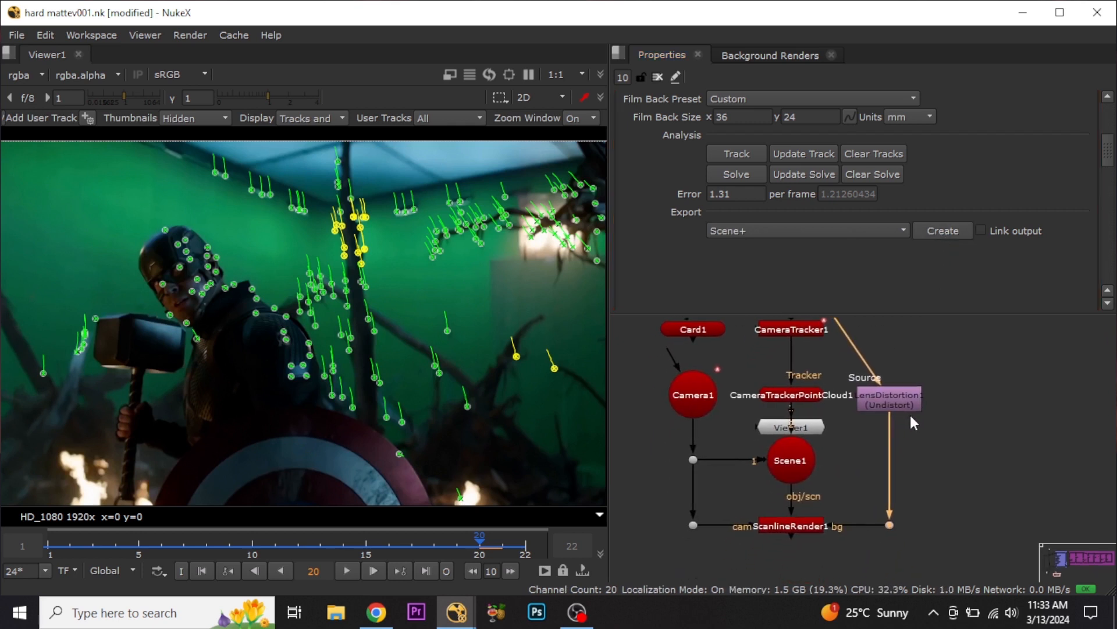
scroll(836, 460, down, 2)
drag(817, 441, 774, 584)
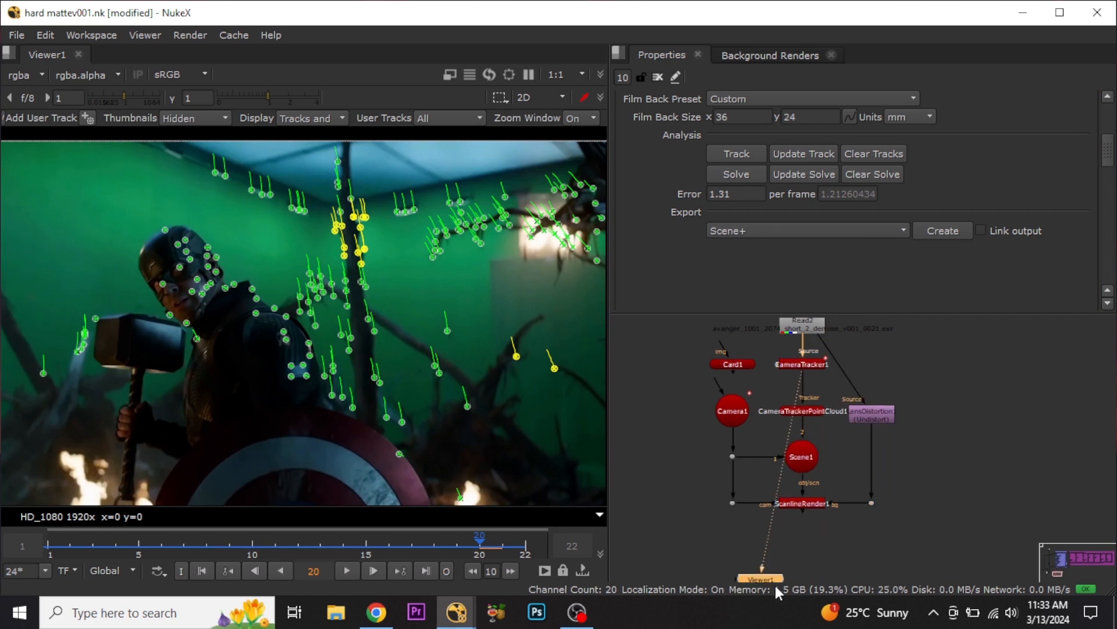
click(809, 499)
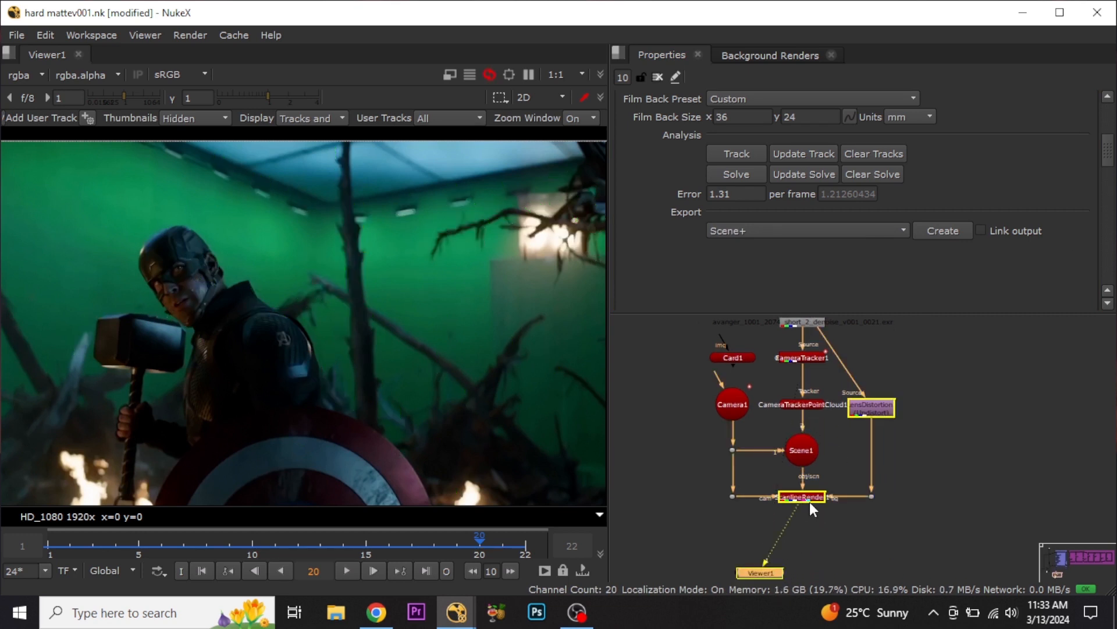
key(1)
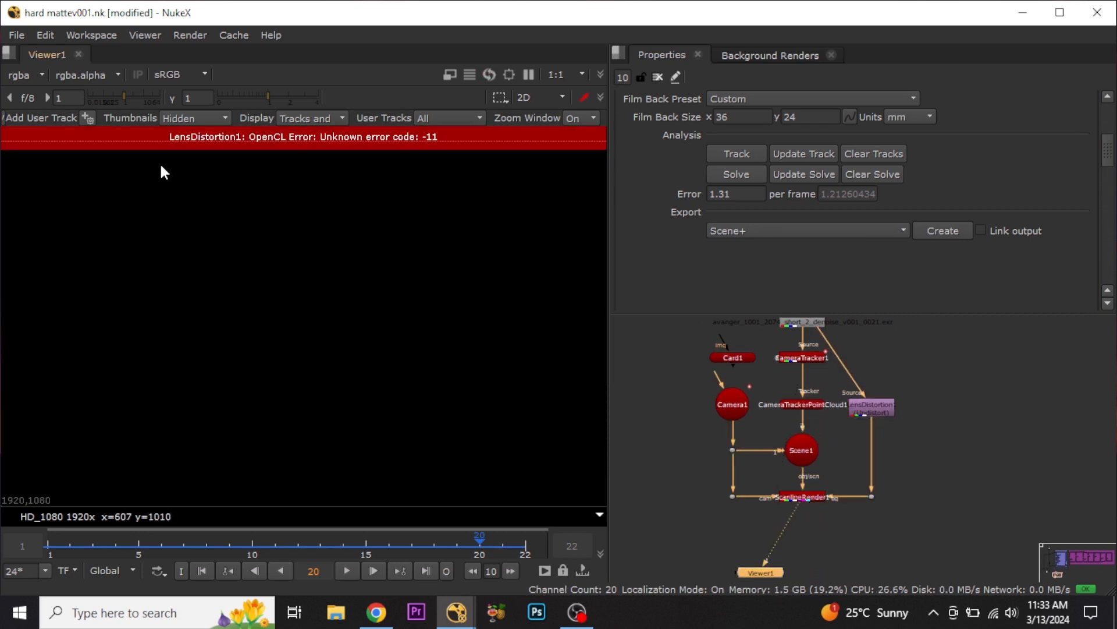
Disable the LensDistortion1 and CameraTrackerPointCloud1 nodes.
click(872, 407)
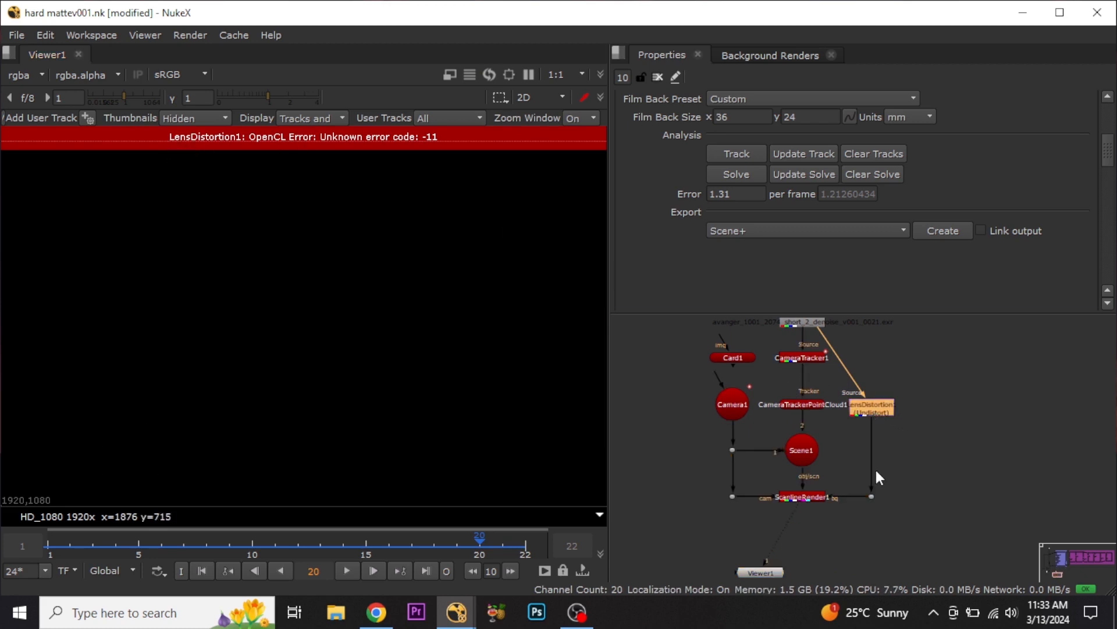
key(d)
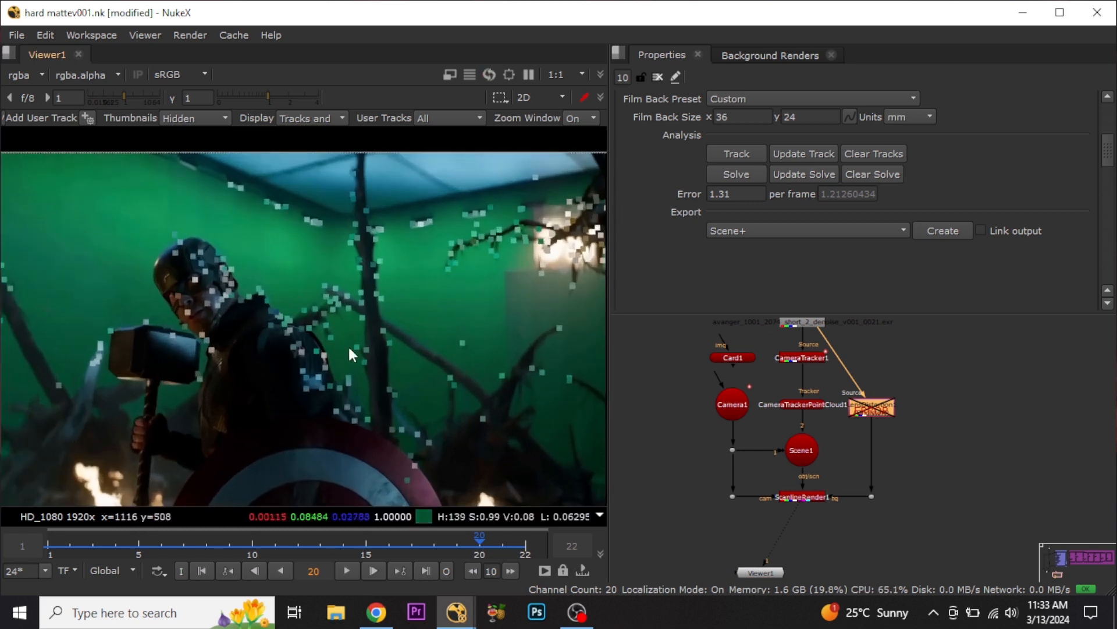
scroll(784, 403, up, 2)
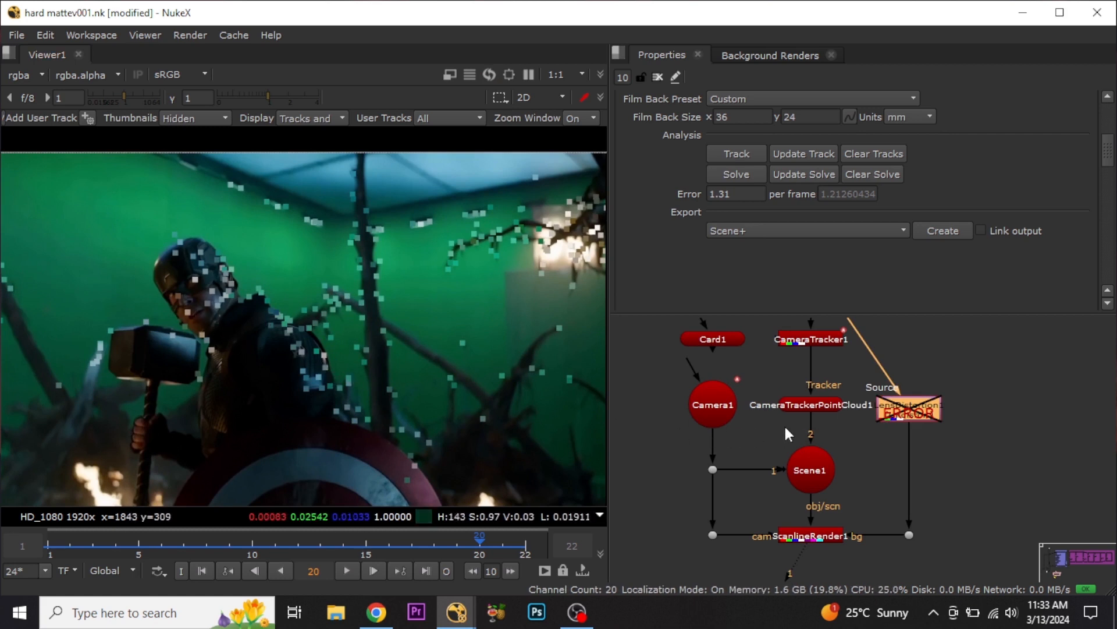
click(810, 405)
key(d)
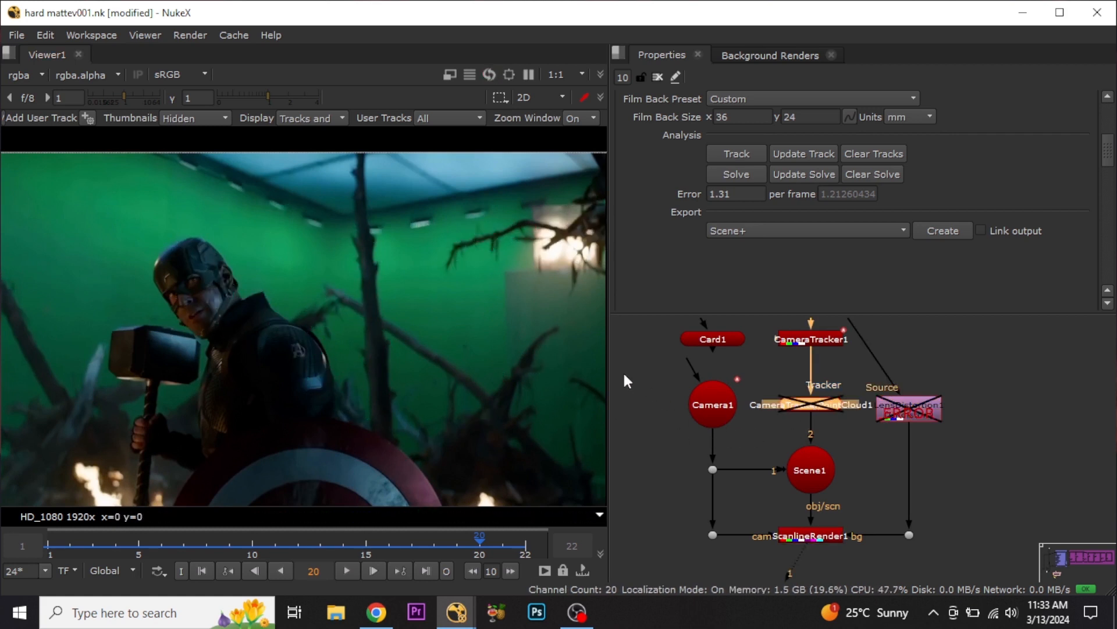
Duplicate the camera, point cloud, scene and scanline render nodes and place the copy below the Constant1 node in the main comp.
drag(640, 364, 856, 556)
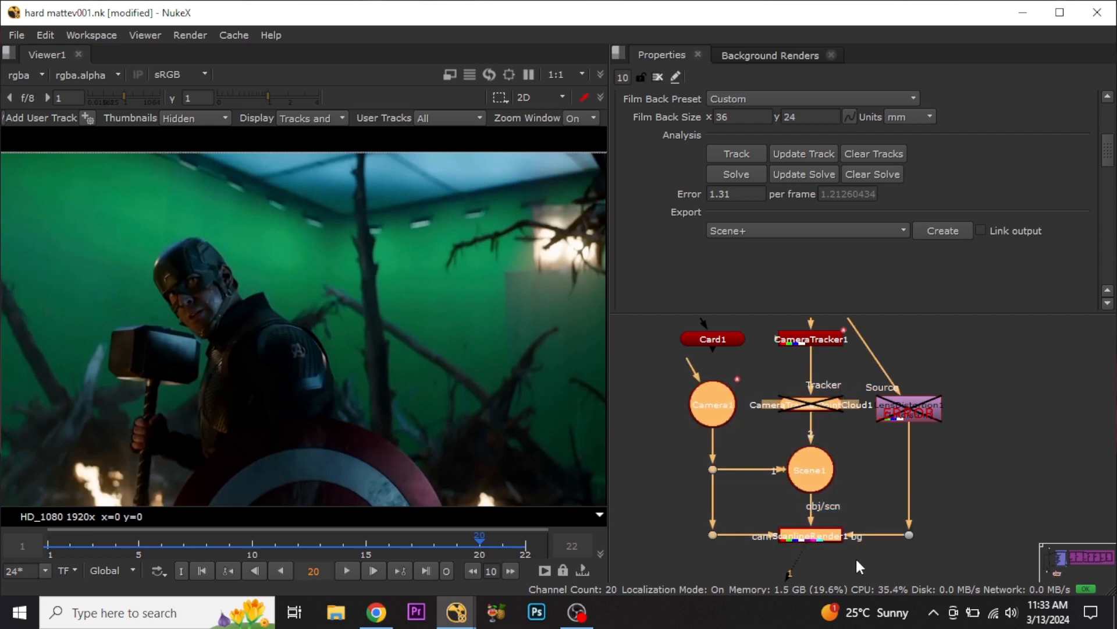
key(ctrl)
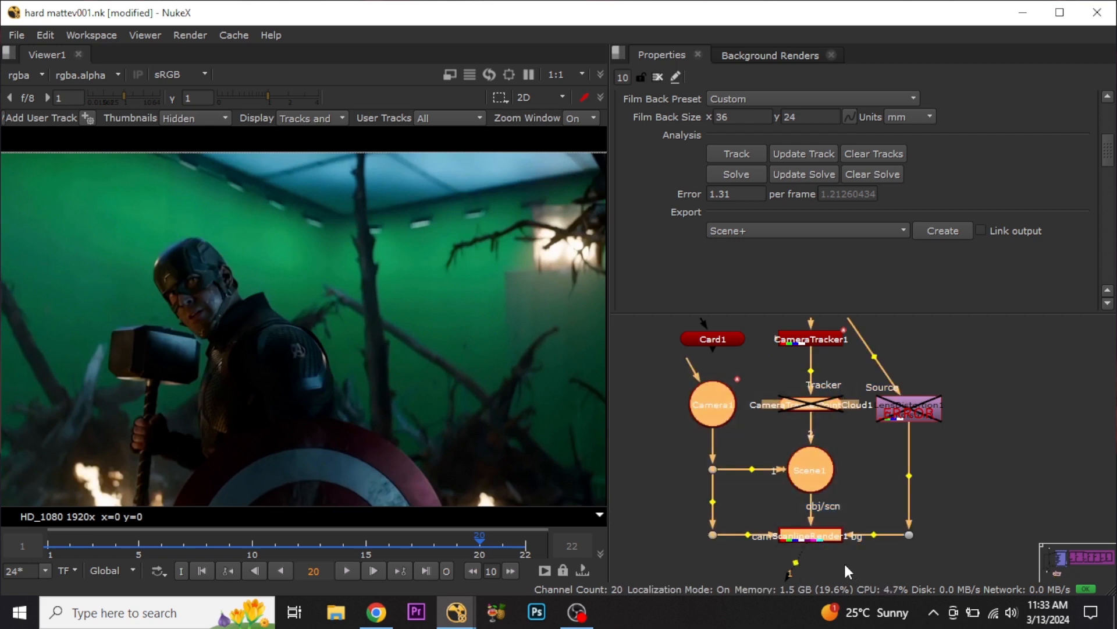
scroll(867, 478, down, 3)
middle_drag(771, 455, 874, 445)
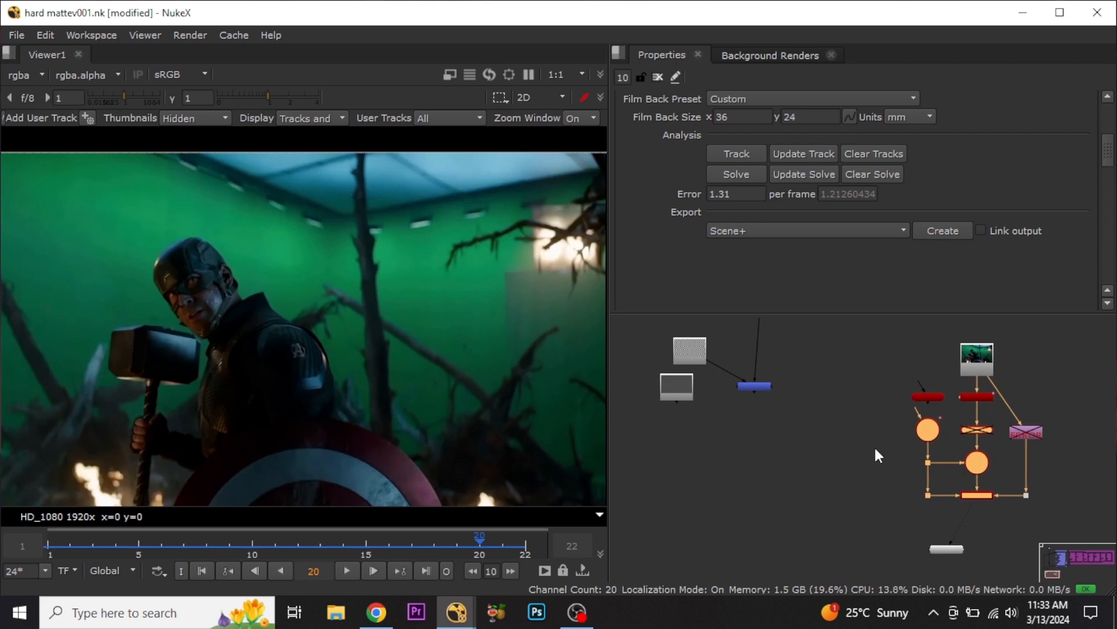
click(627, 449)
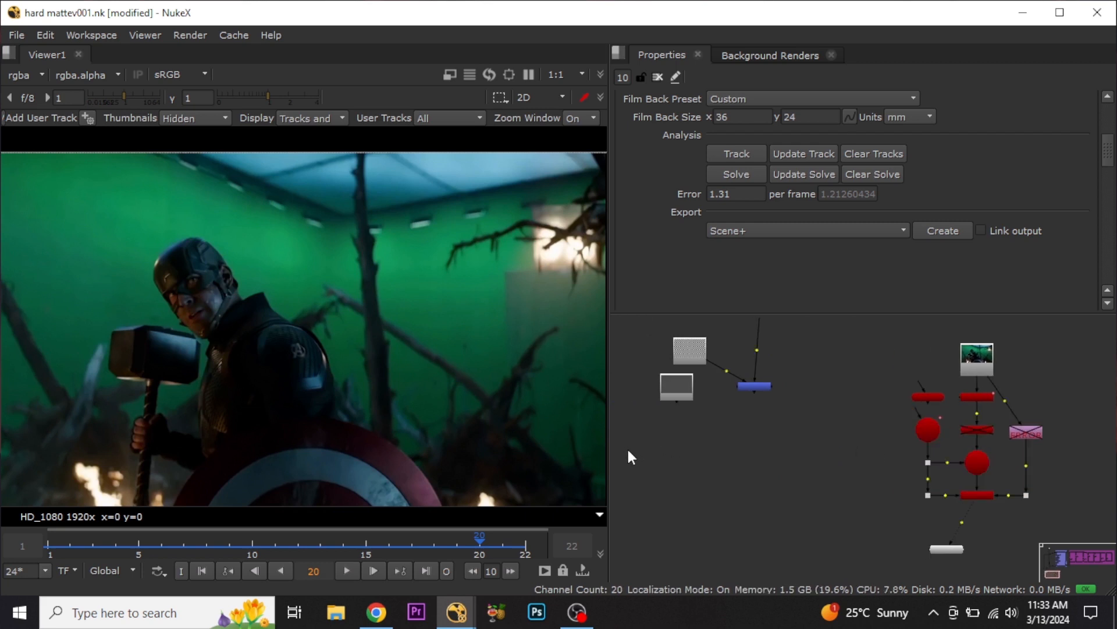
key(ctrl+v)
drag(688, 477, 678, 462)
scroll(928, 395, up, 2)
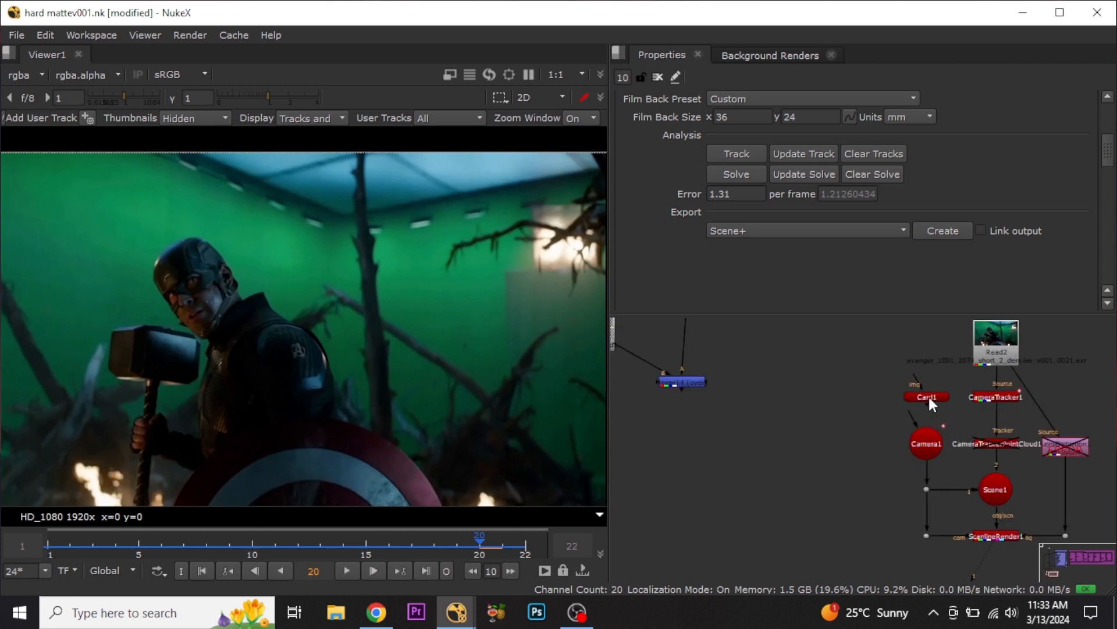
Move the Card1 node beside the duplicated scene setup under Constant1.
scroll(928, 395, down, 1)
drag(928, 395, 654, 413)
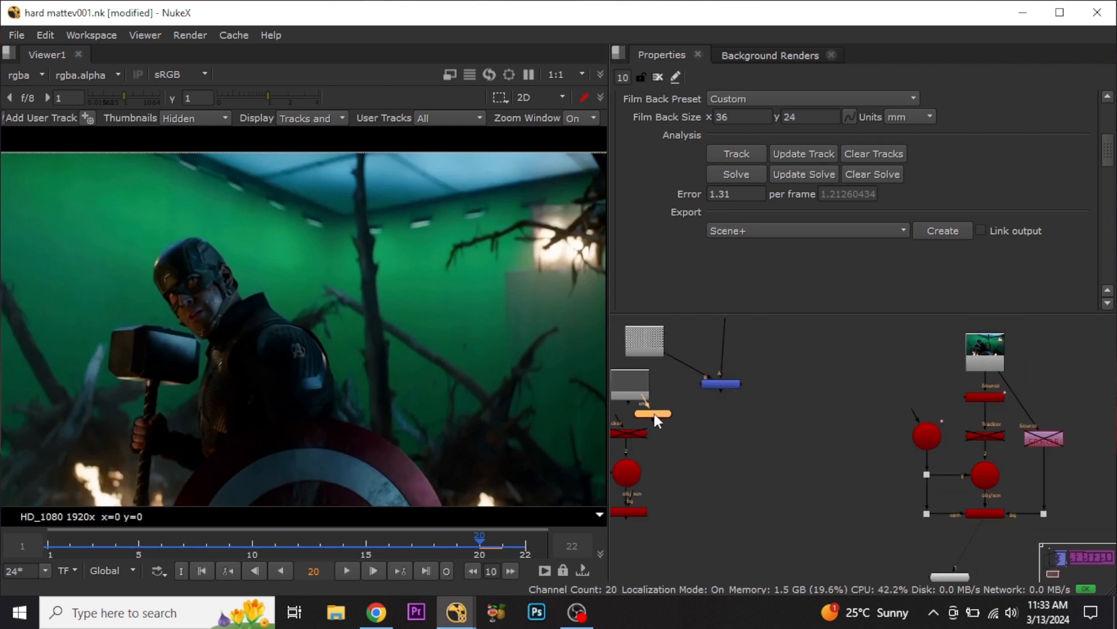
click(719, 469)
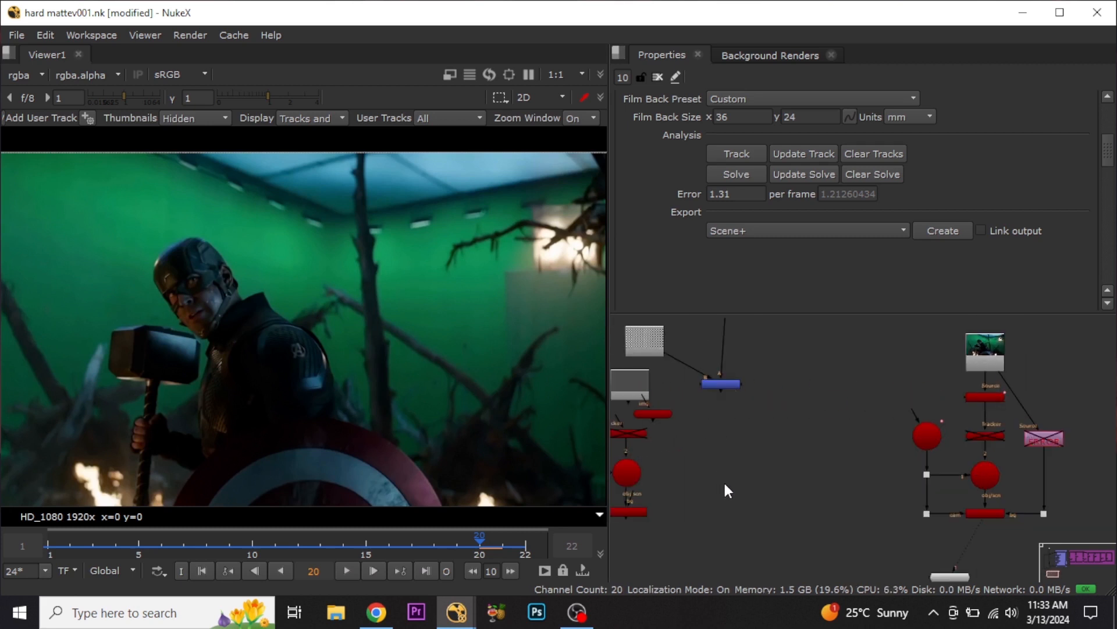
middle_drag(724, 480, 818, 484)
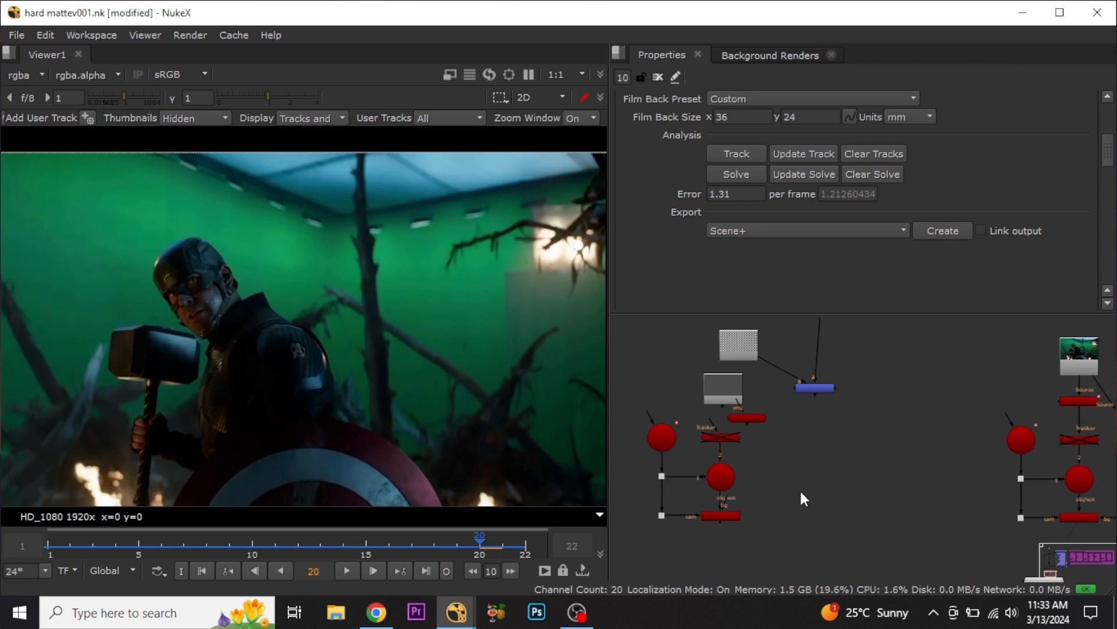
Add a Merge (over) with the duplicated scanline render as A and Merge14 as B, and view its output.
key(m)
drag(806, 536, 724, 512)
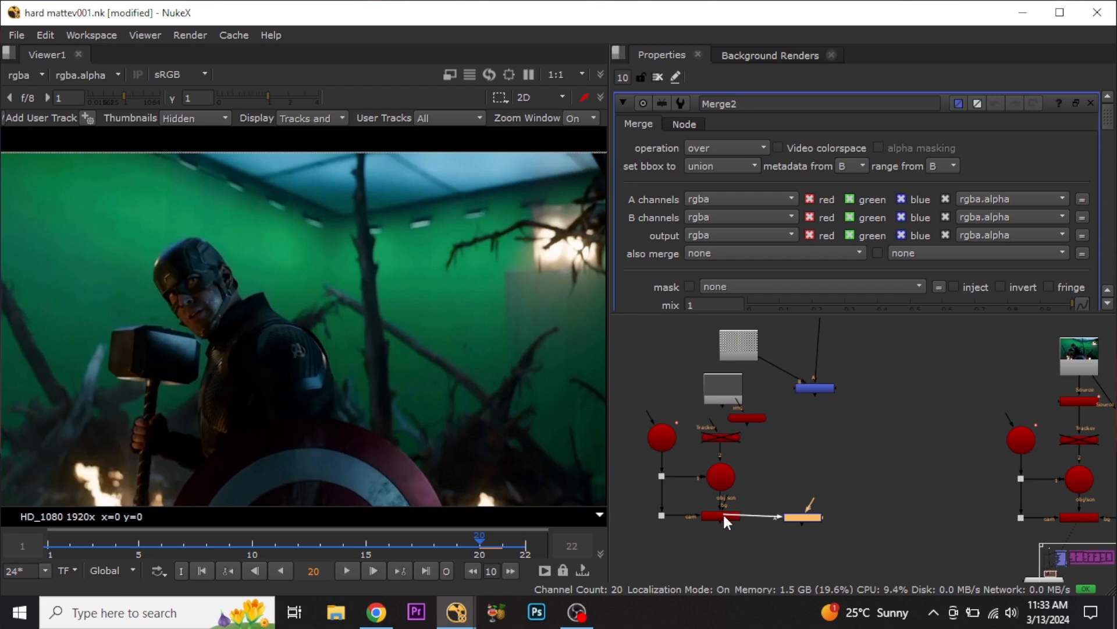
drag(813, 500, 818, 389)
drag(802, 518, 815, 518)
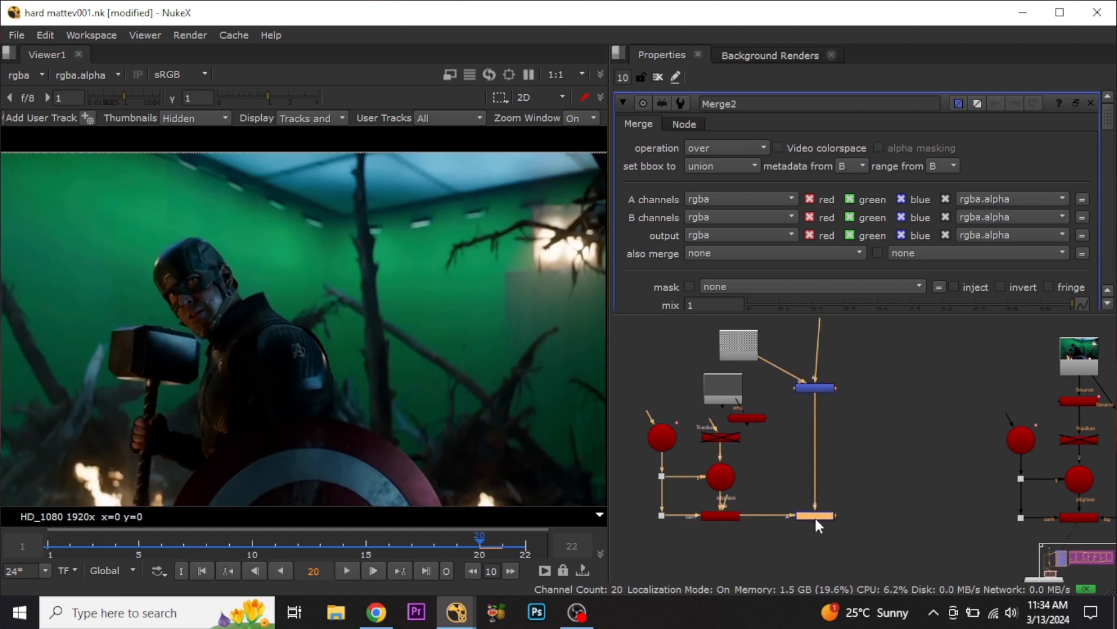
key(1)
click(693, 491)
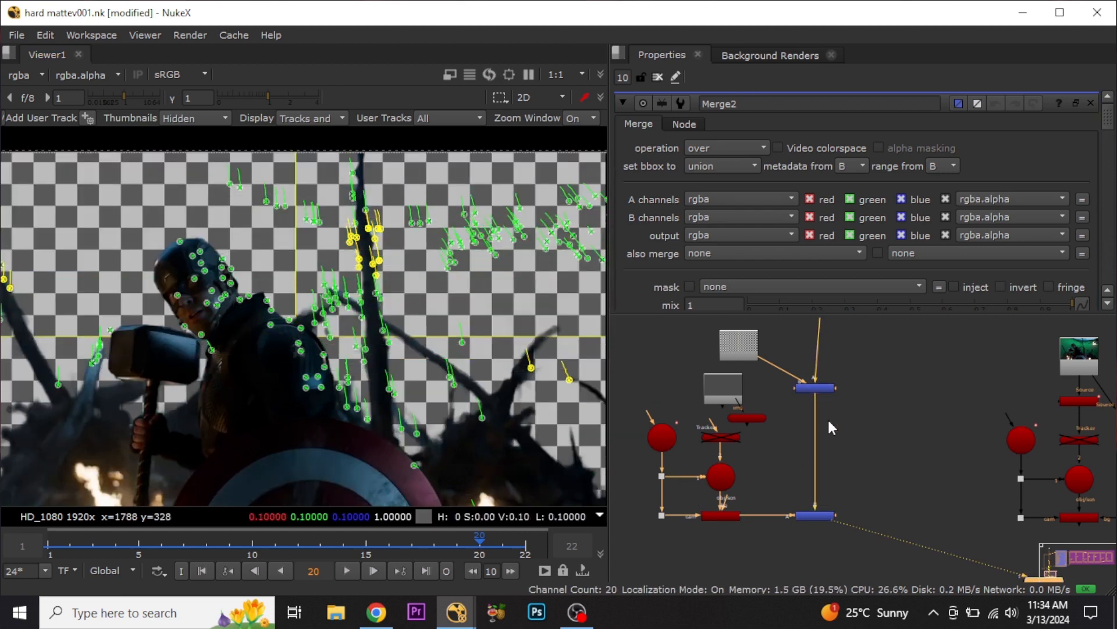
Reconnect the new merge's B input from Merge14 to Merge12, bypassing the checkerboard background.
scroll(819, 462, up, 5)
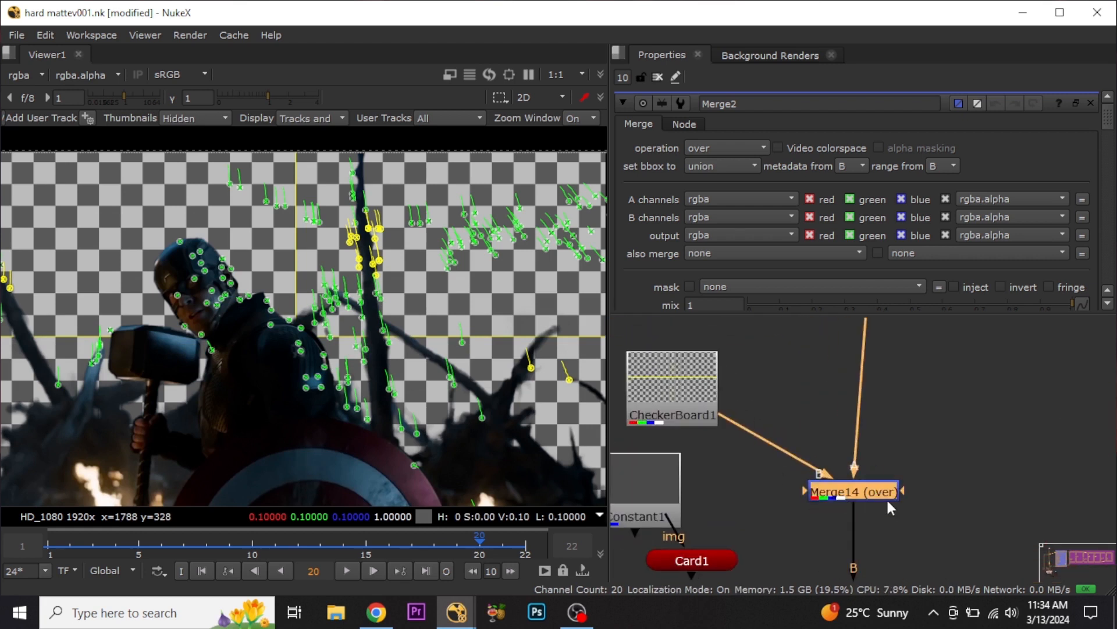
scroll(815, 464, down, 4)
drag(838, 510, 840, 478)
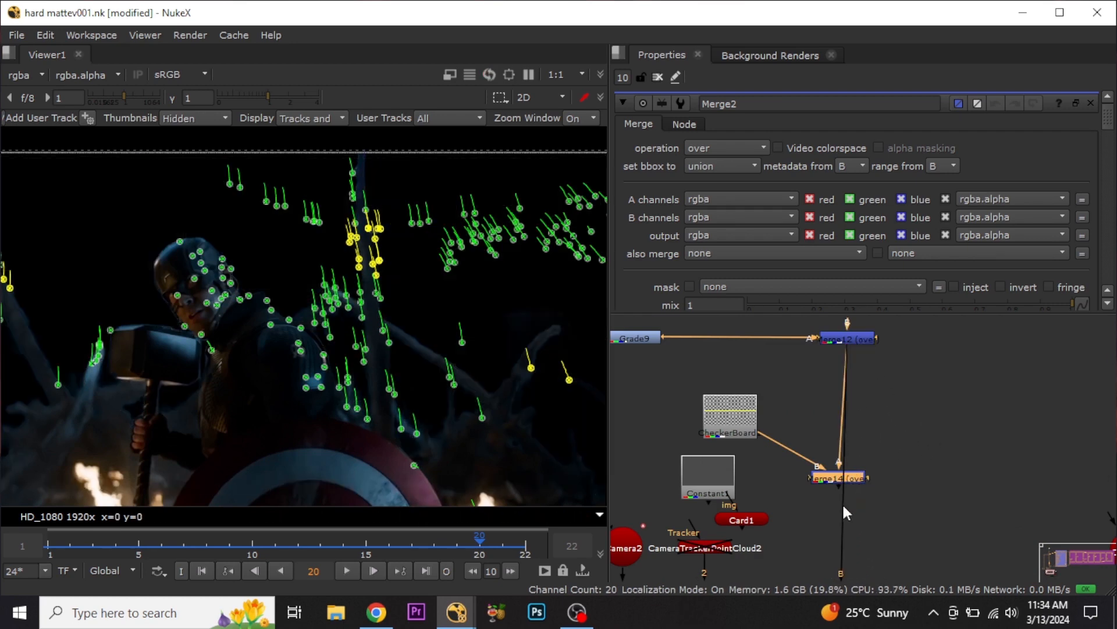
scroll(386, 324, down, 3)
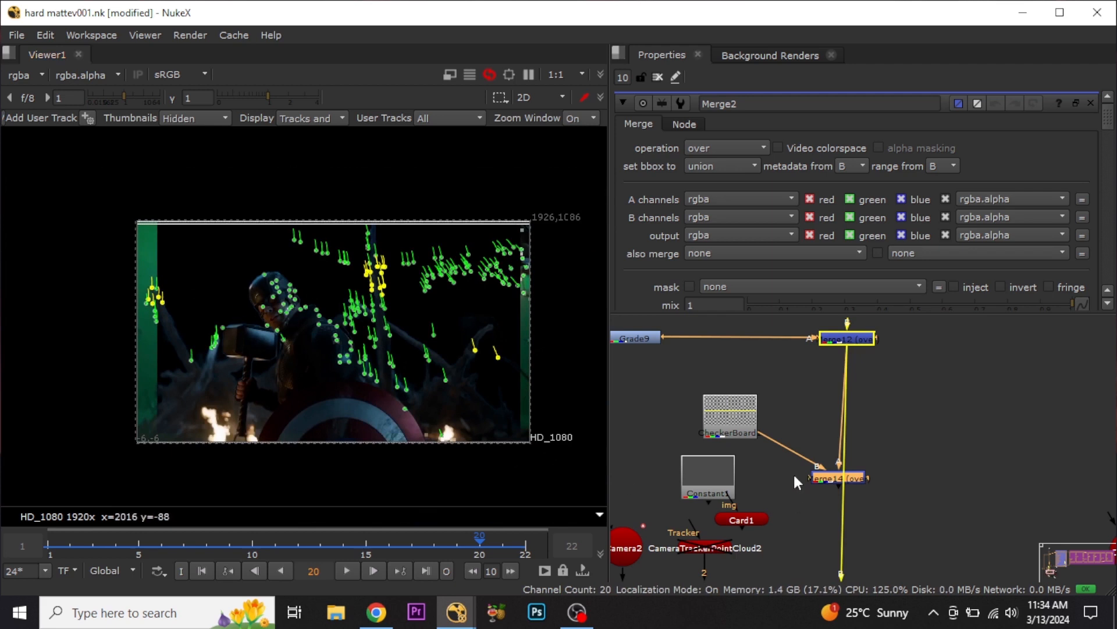
Move the Constant1 node clear of Card1 and select the CheckerBoard1 node.
middle_drag(794, 473, 794, 374)
middle_drag(746, 422, 777, 465)
scroll(777, 466, up, 2)
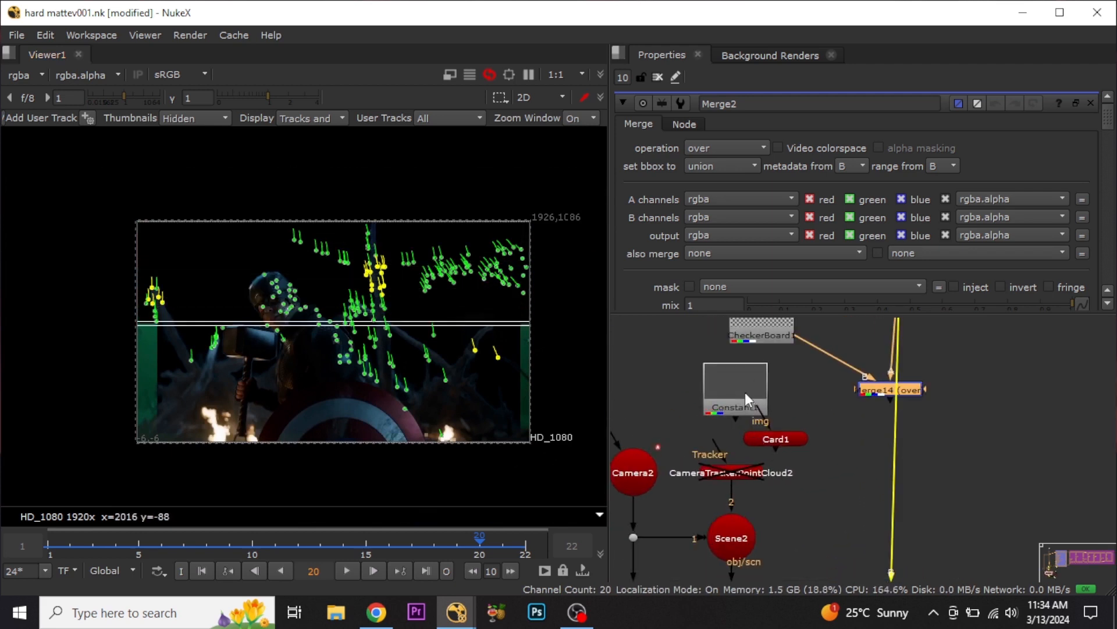
drag(745, 392, 689, 345)
middle_drag(776, 413, 872, 539)
drag(857, 460, 854, 458)
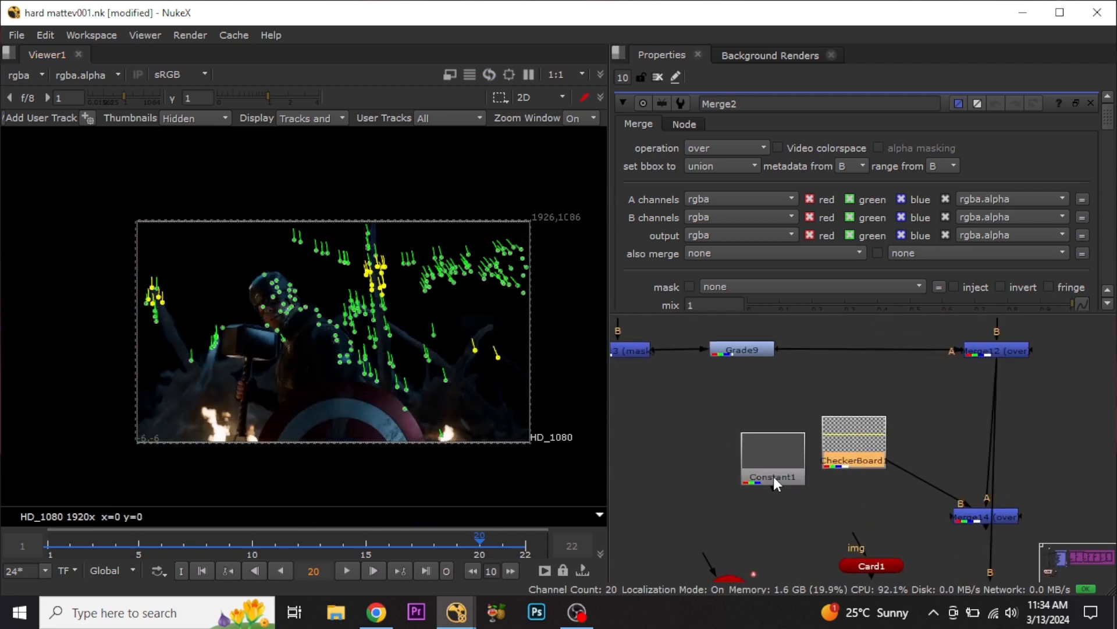
Move the Constant1 and CheckerBoard1 nodes up and place Card1 below the checkerboard, clear of the point cloud node.
drag(773, 477, 758, 429)
drag(856, 464, 840, 464)
scroll(822, 540, down, 1)
middle_drag(821, 541, 819, 485)
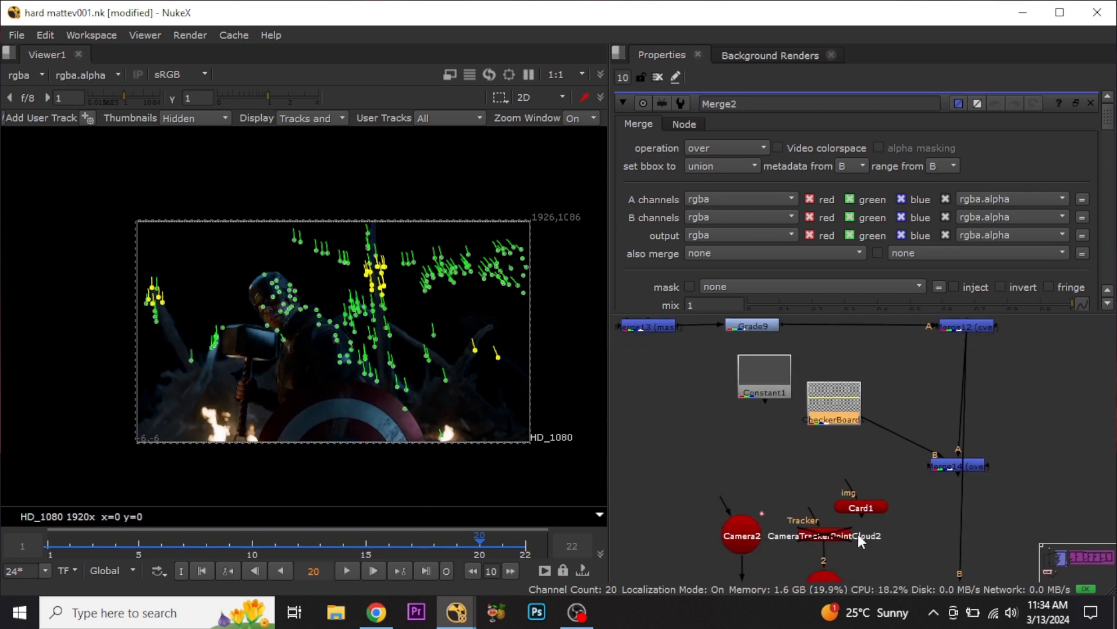
drag(863, 504, 843, 482)
Delete the CameraTrackerPointCloud2 node and connect Card1 to Scene2 in its place.
click(838, 537)
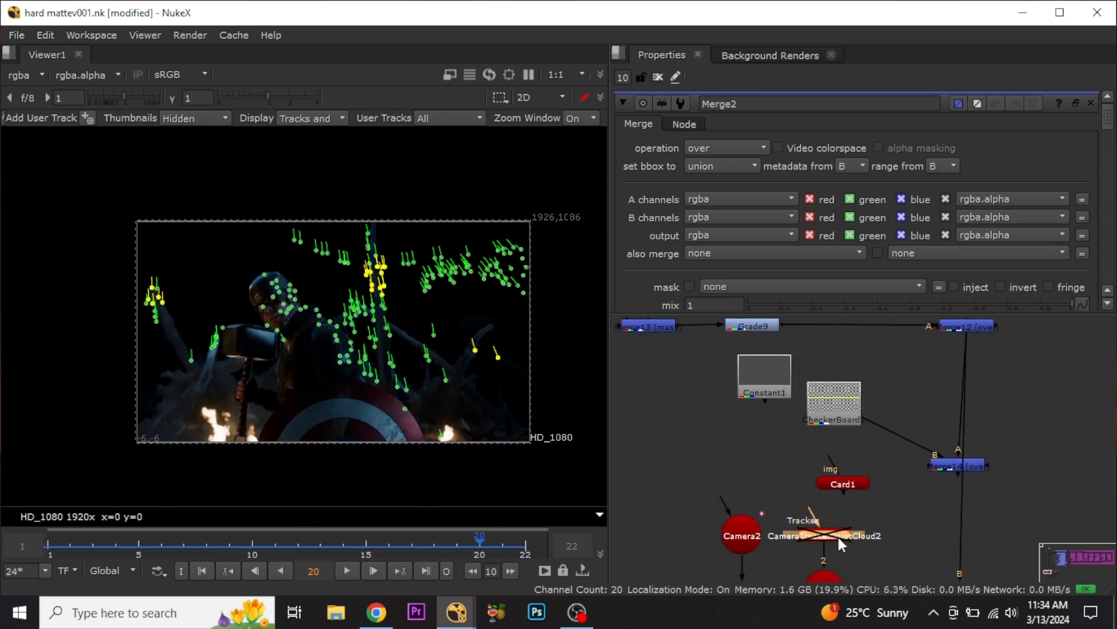
key(Delete)
middle_drag(843, 539, 808, 461)
scroll(808, 461, down, 2)
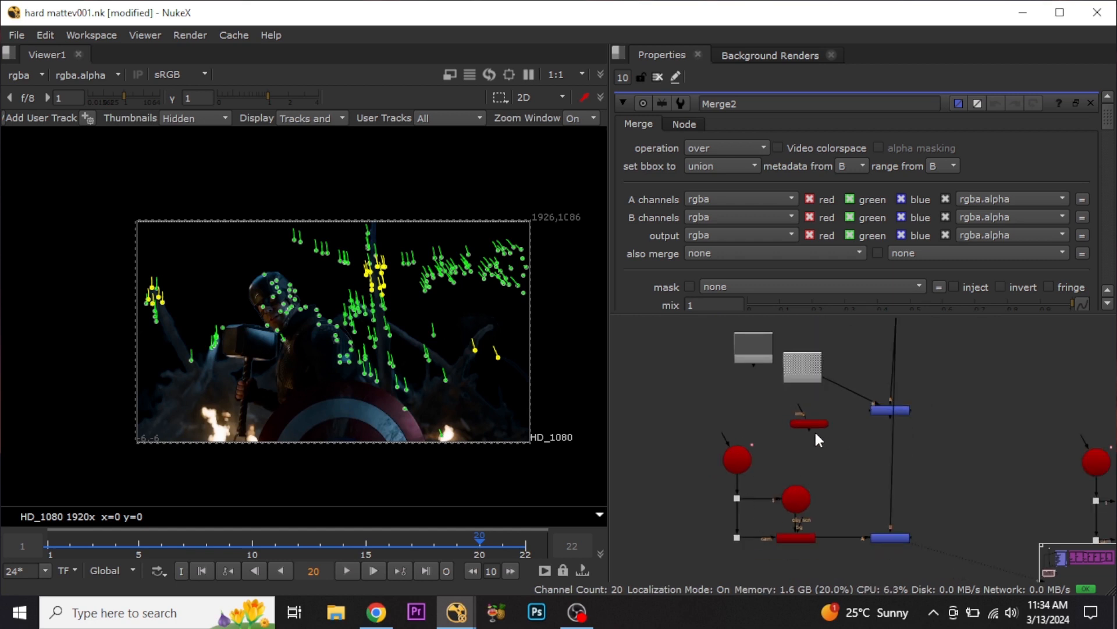
drag(803, 437, 795, 495)
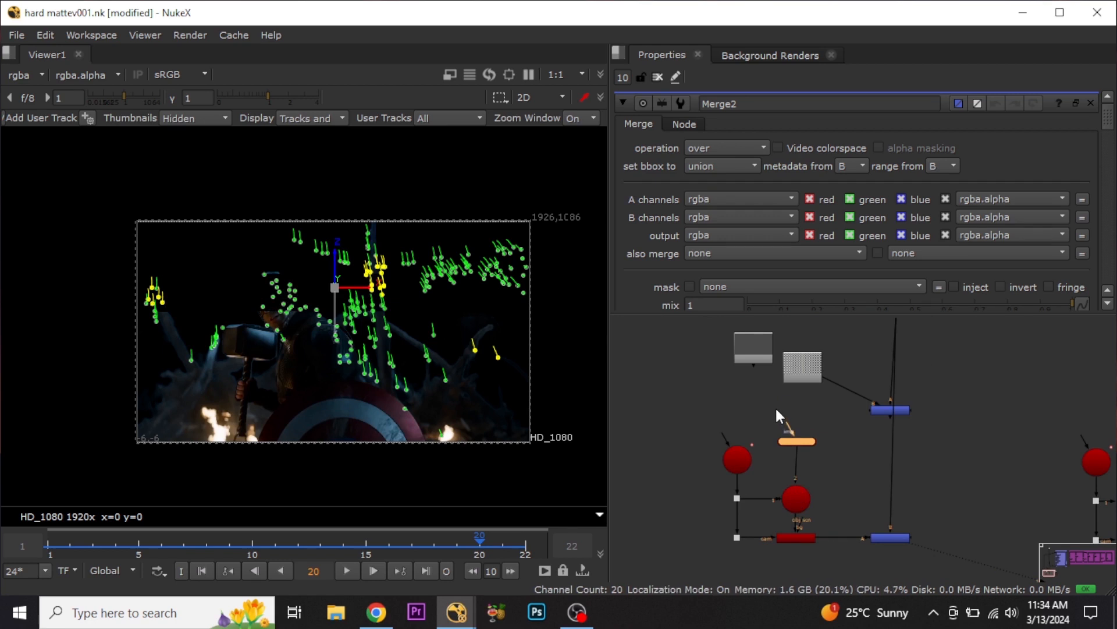
Add a Project3D node feeding Card1's img input, with CheckerBoard1 as its image source.
scroll(776, 406, up, 3)
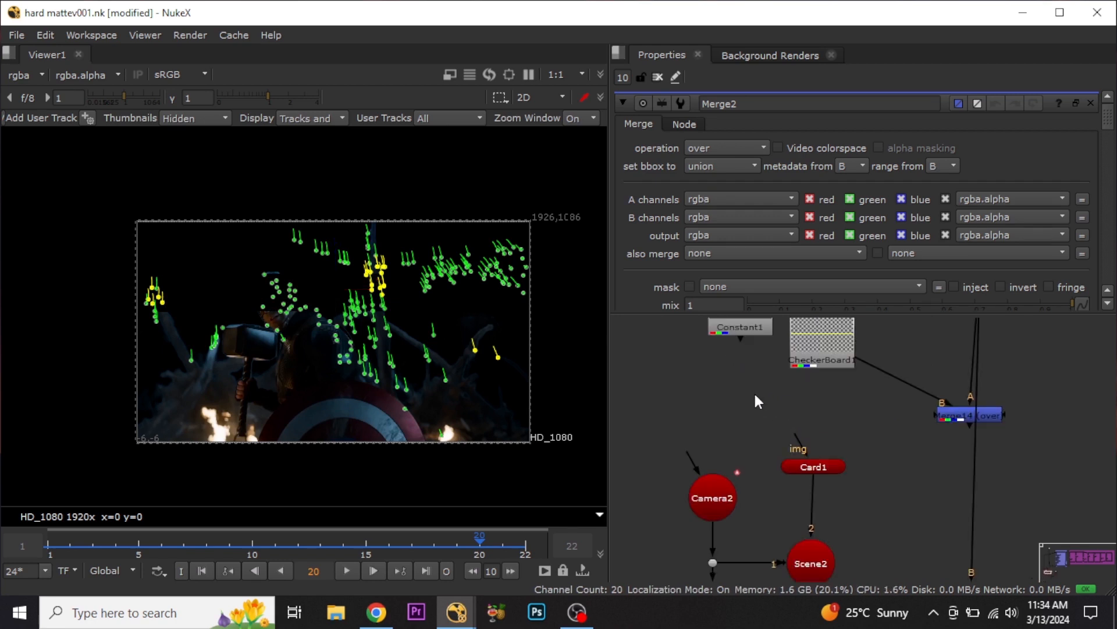
key(Tab)
text(pro)
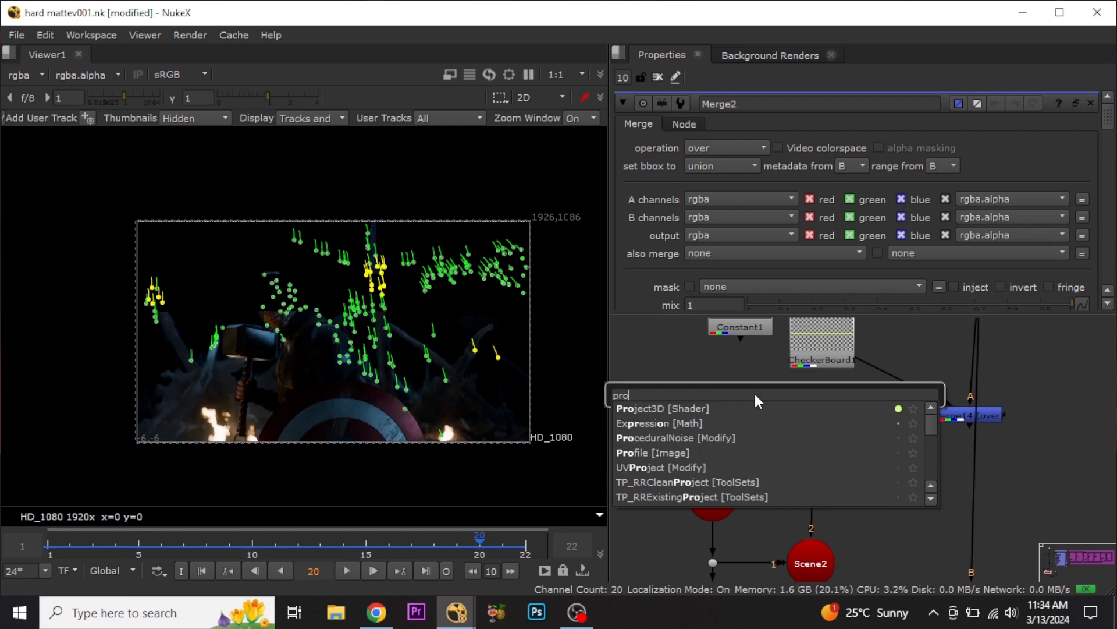
click(675, 405)
drag(783, 400, 821, 356)
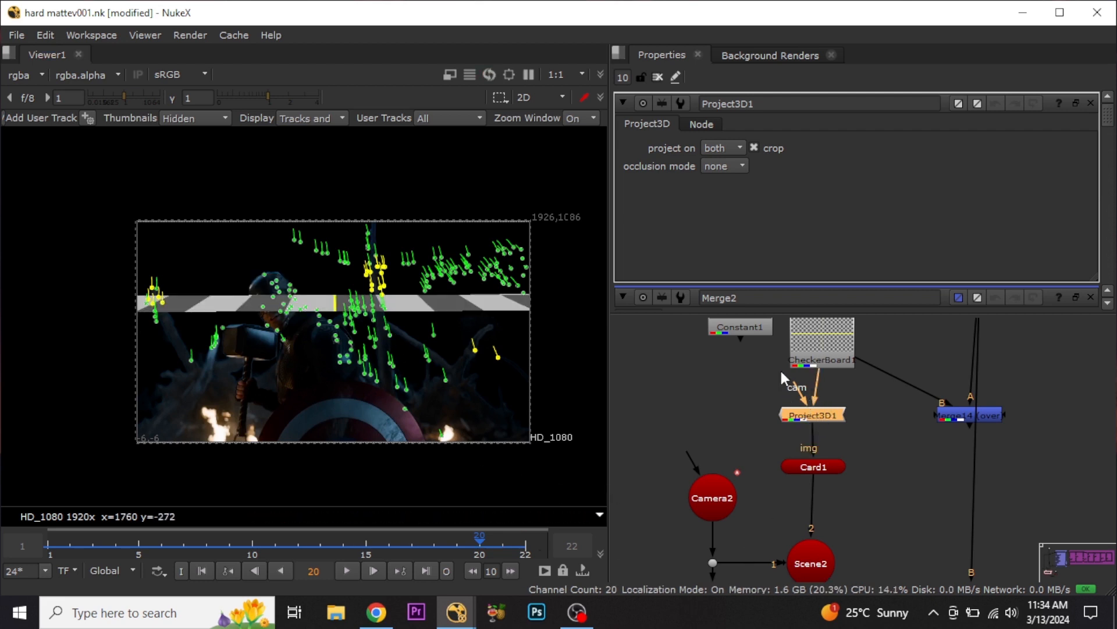
Duplicate Camera2 above the original and connect the copy to Project3D1's cam input through a dot.
click(718, 497)
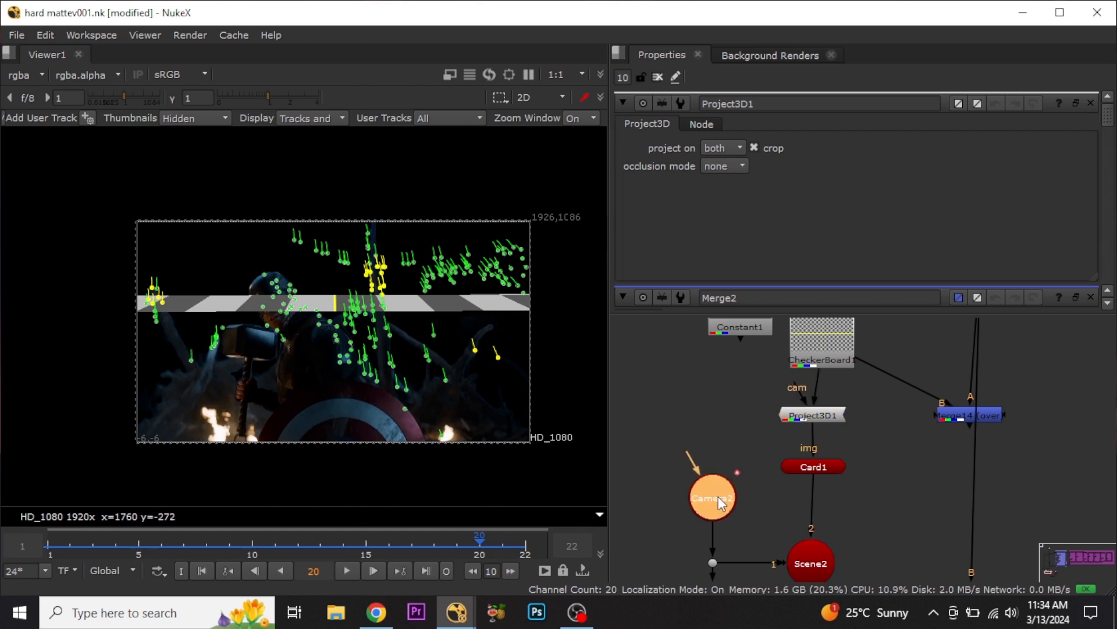
click(713, 395)
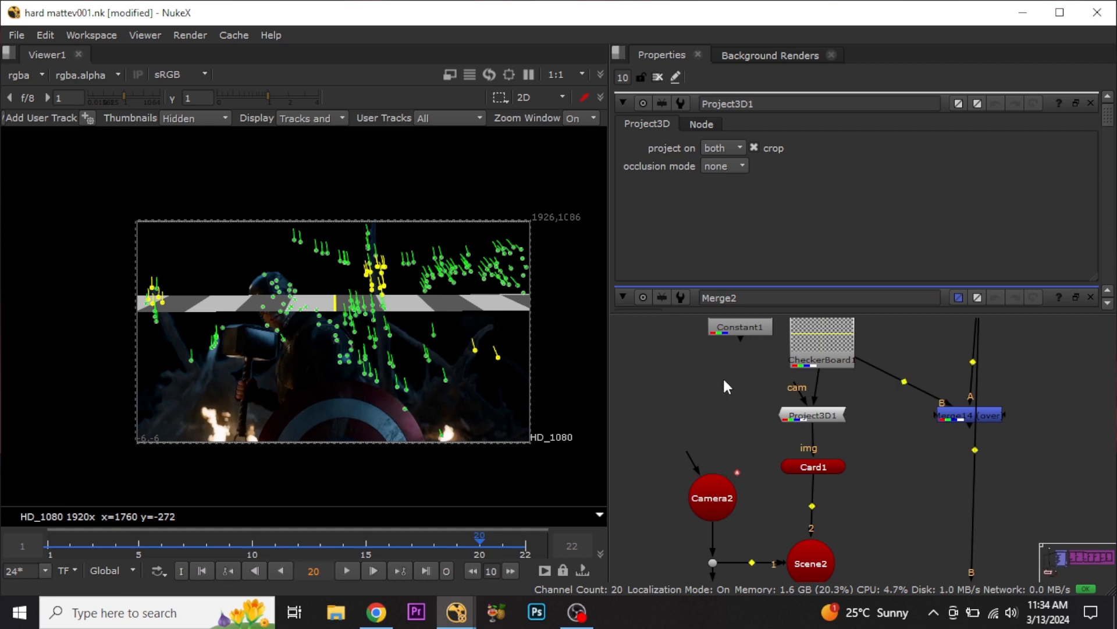
key(ctrl+v)
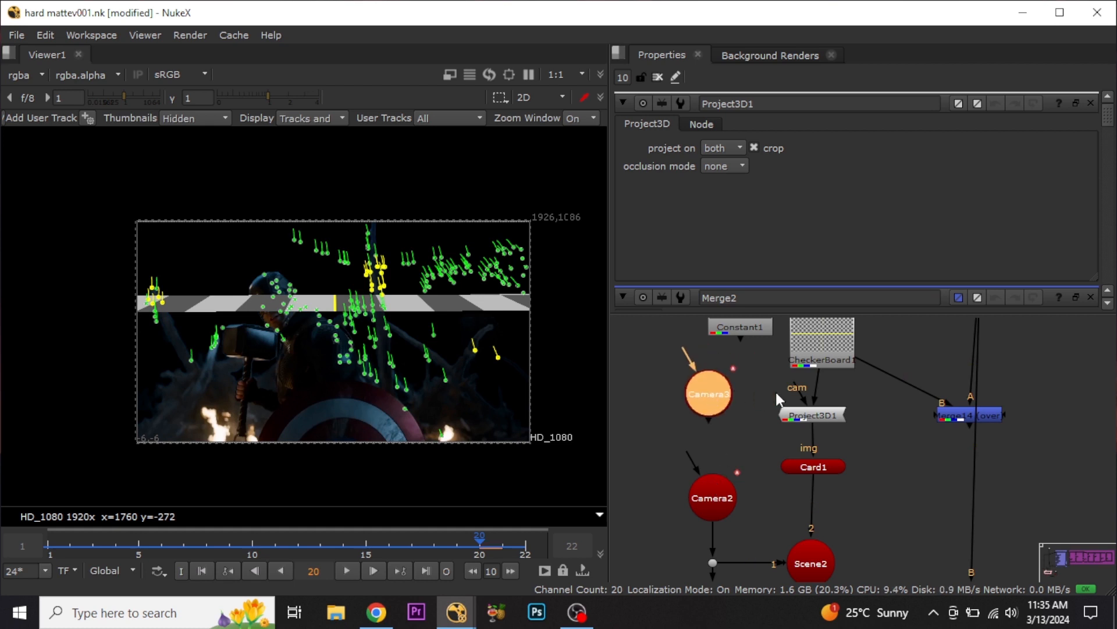
drag(805, 400, 732, 394)
drag(712, 392, 713, 414)
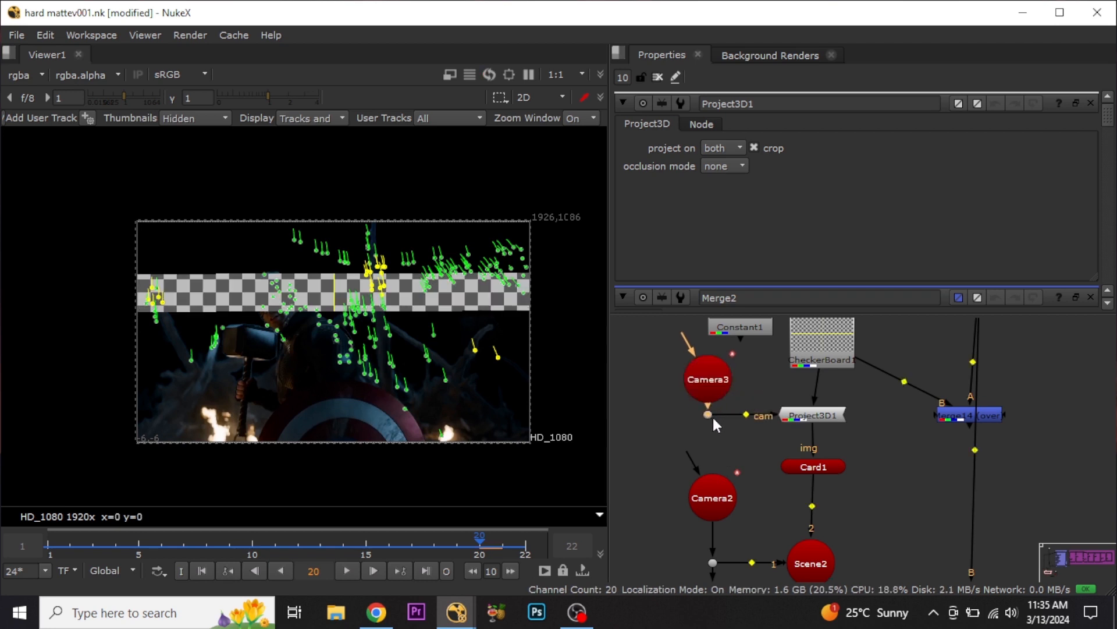
Open Camera3's properties and remove the animation from all its knobs to freeze the projection camera.
click(713, 377)
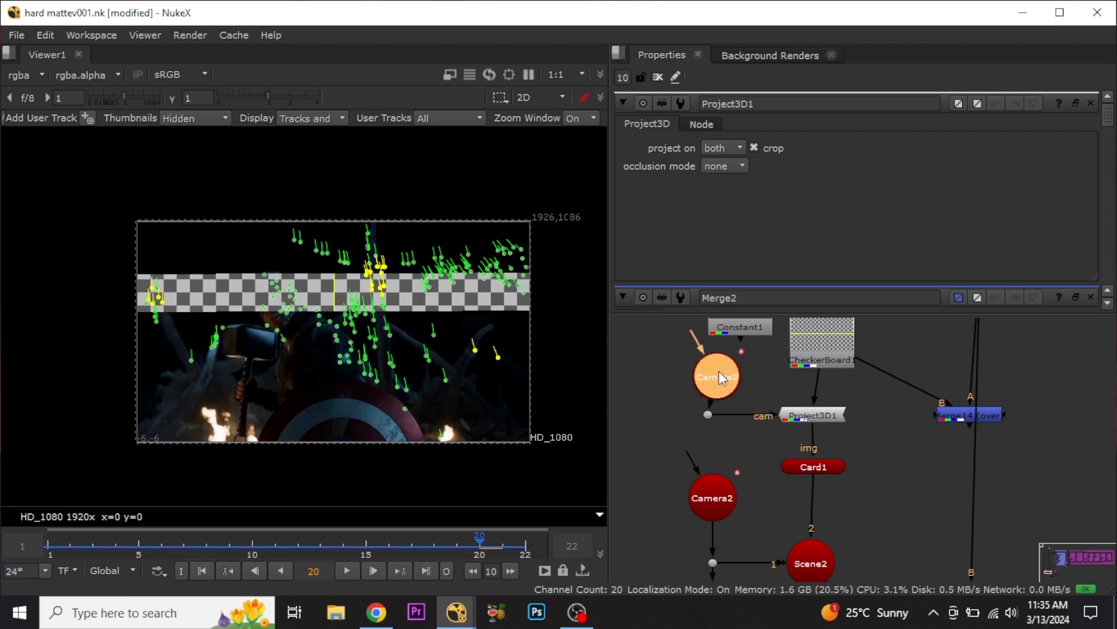
double_click(711, 375)
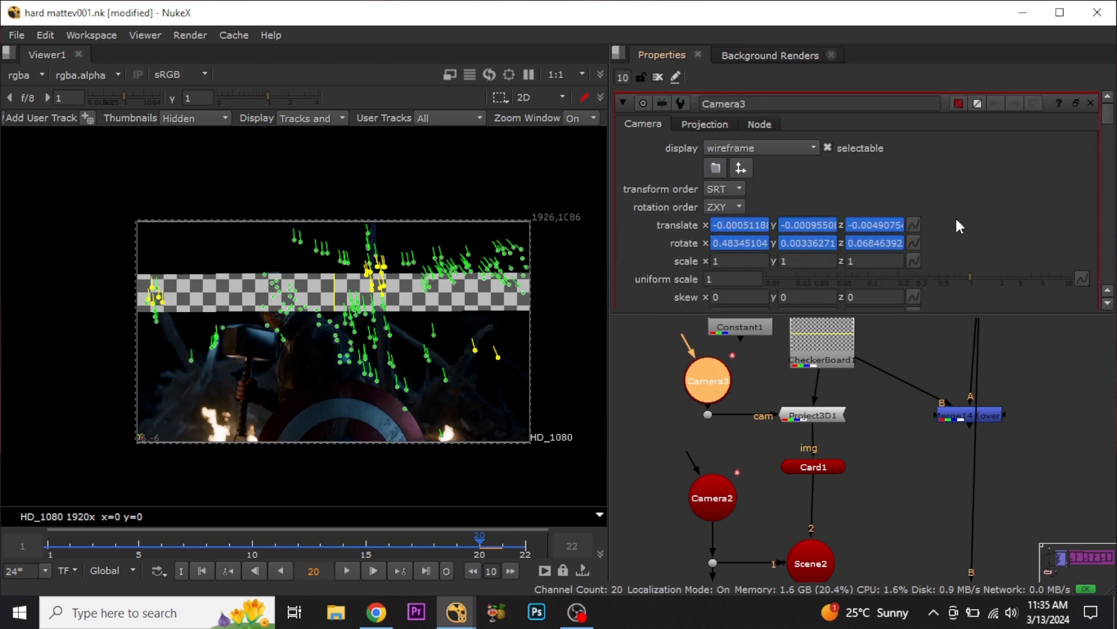
click(914, 224)
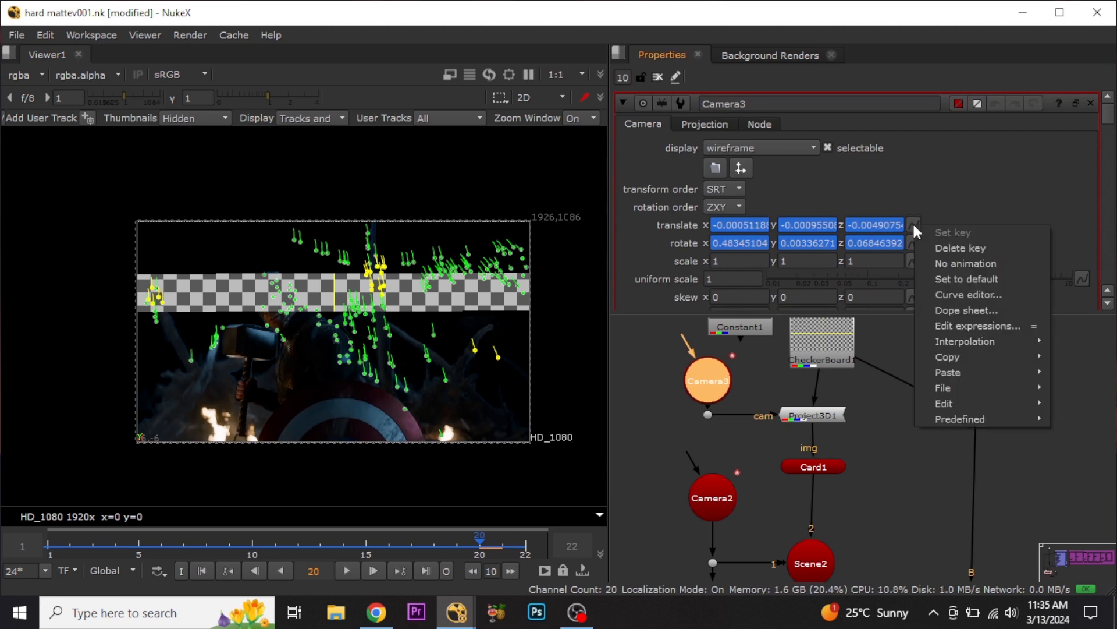
click(984, 180)
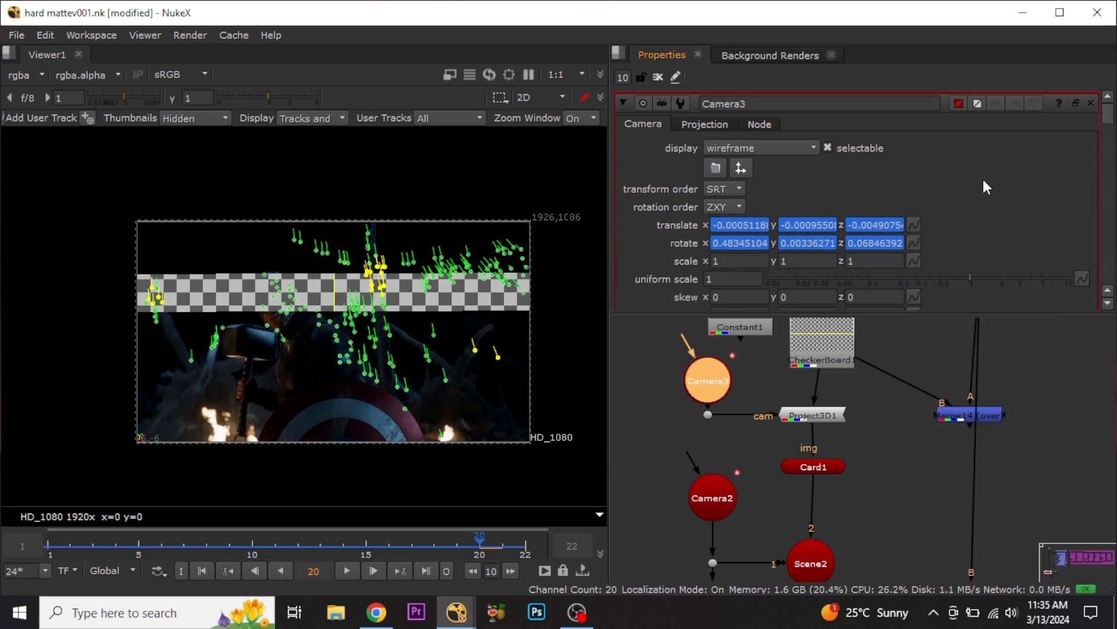
right_click(969, 234)
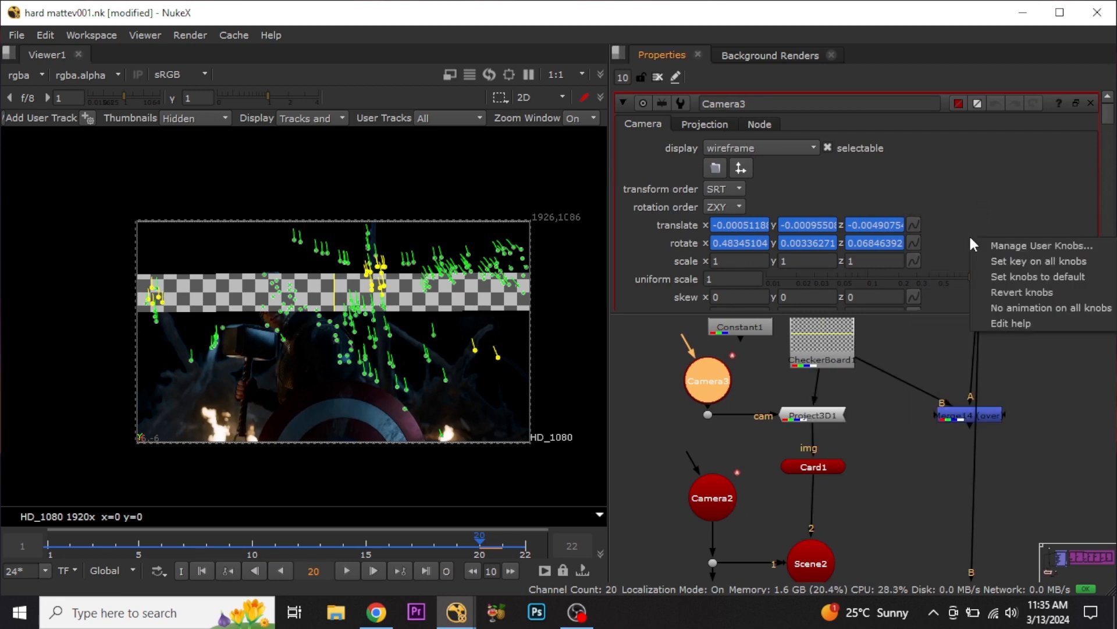
click(1023, 308)
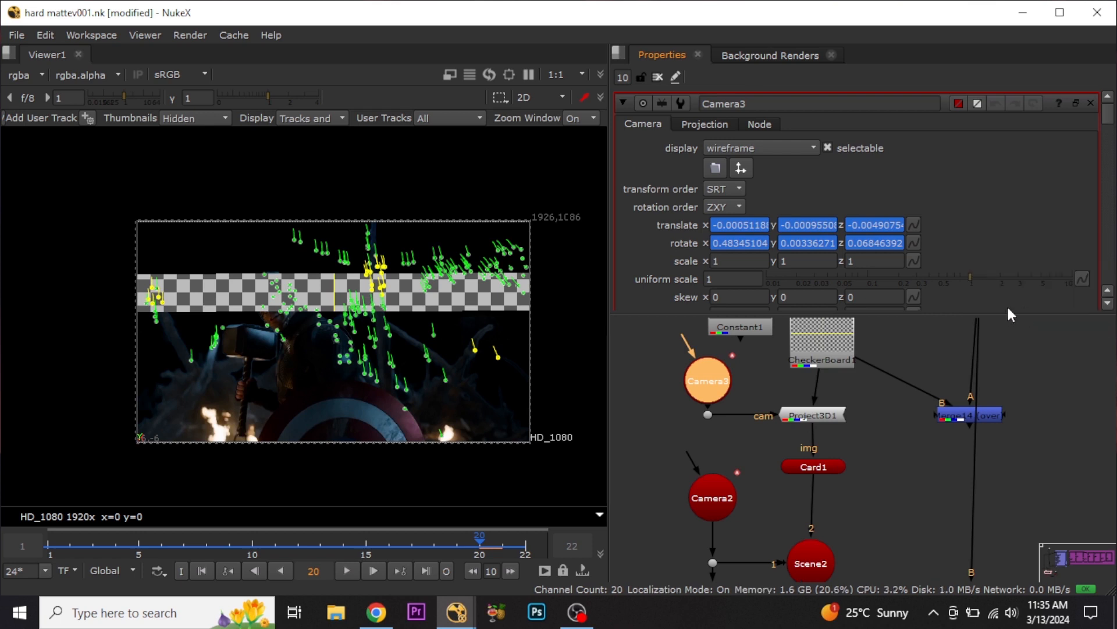
click(523, 328)
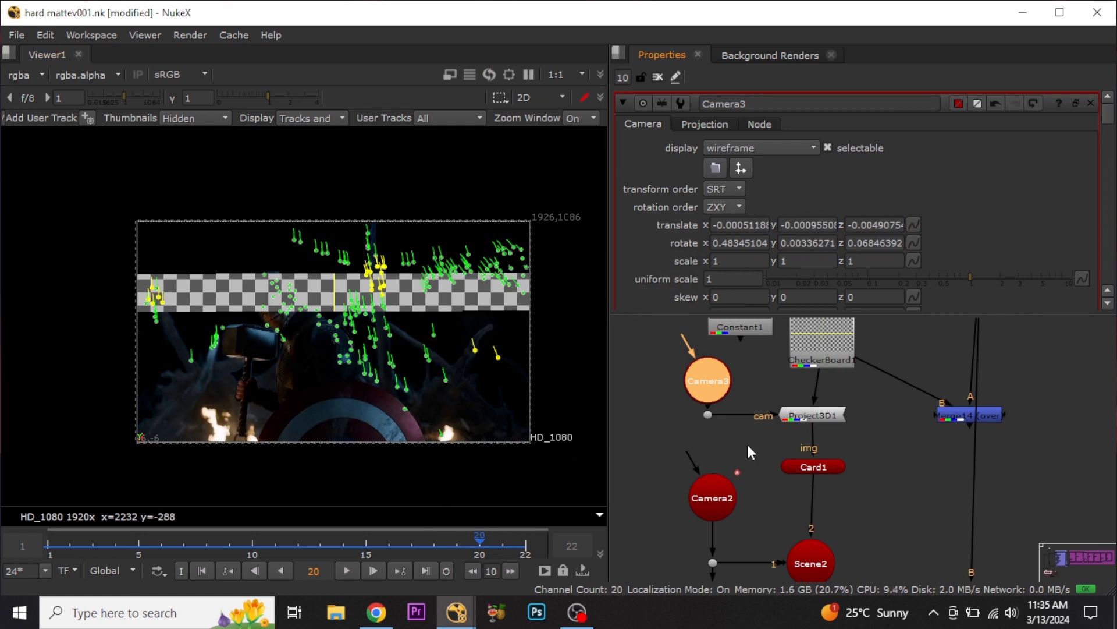
Disconnect CheckerBoard1 from Merge14's B input, align it above Project3D1, and move Constant1 up beneath Grade9.
middle_drag(739, 410, 729, 506)
drag(747, 412, 743, 394)
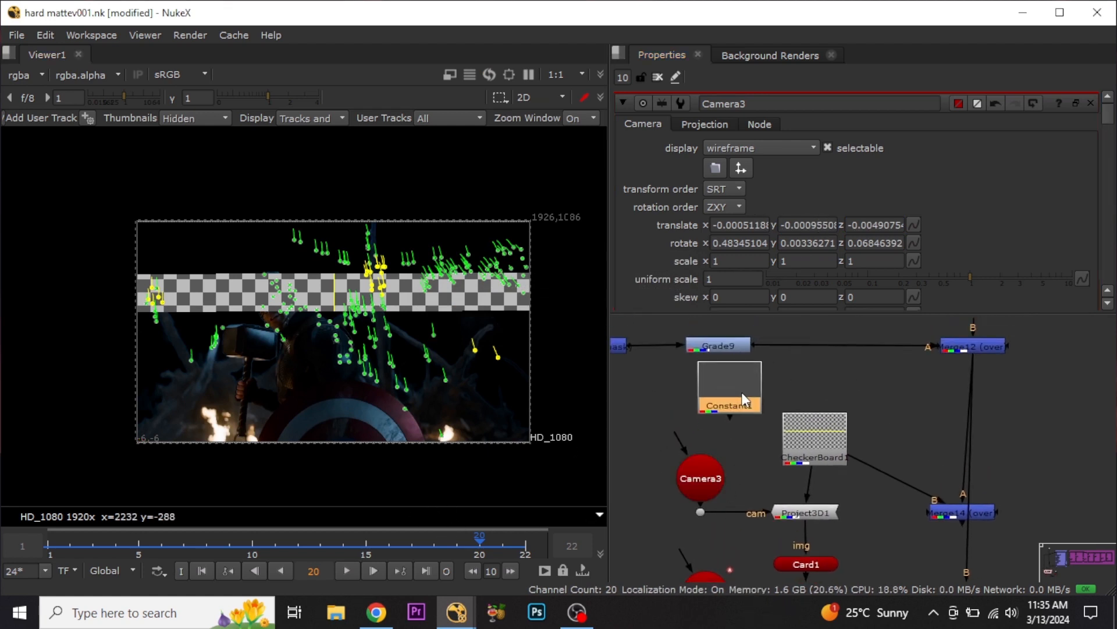
drag(864, 459, 826, 448)
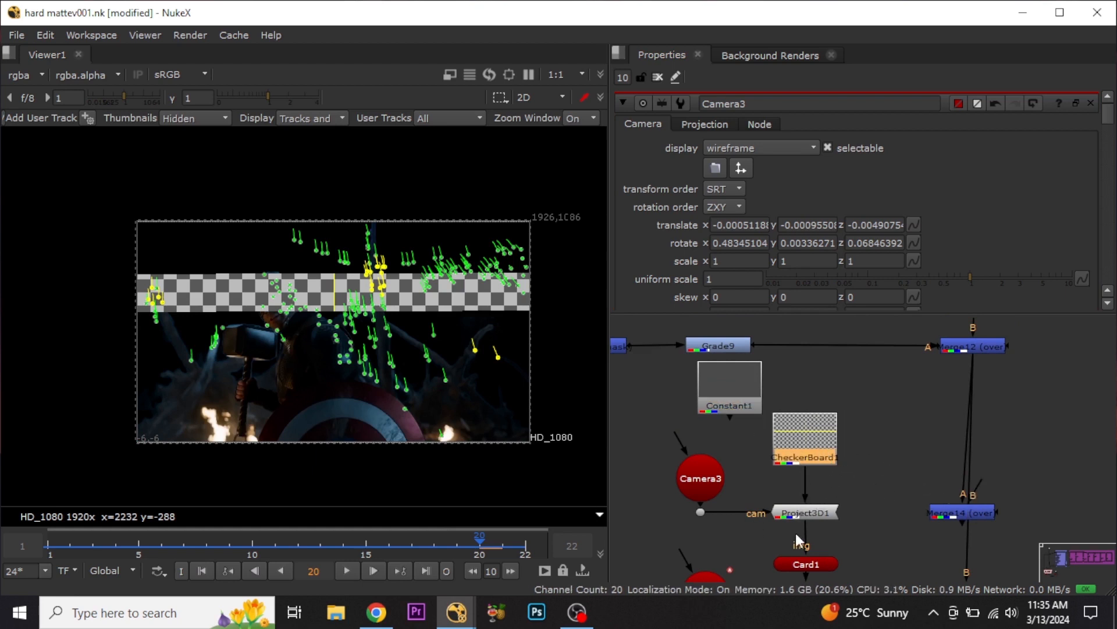
middle_drag(795, 533, 809, 474)
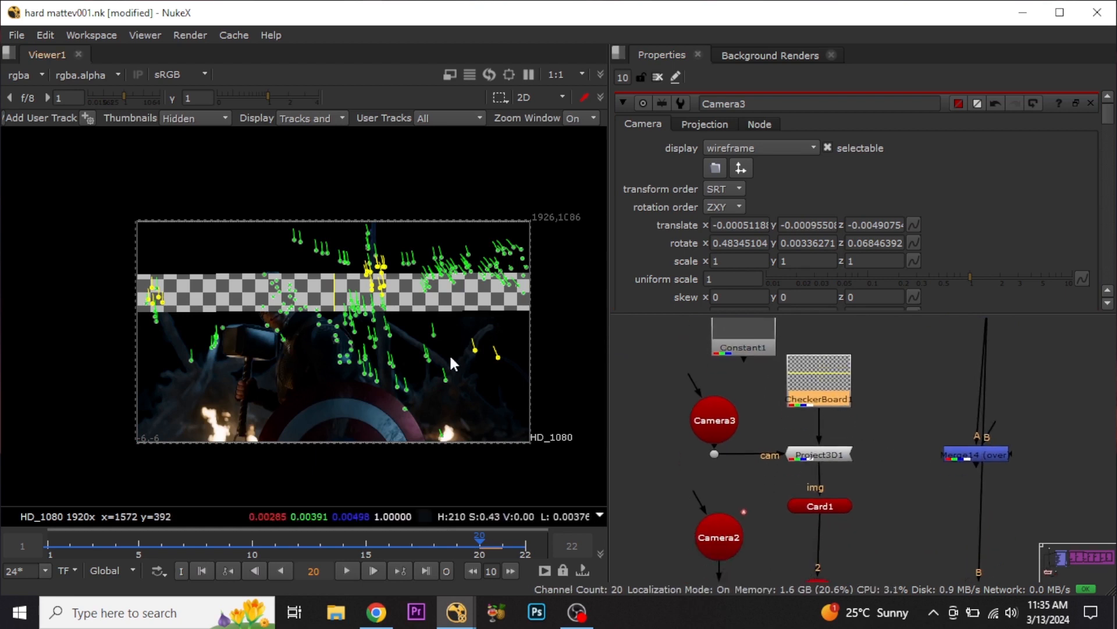
Open Card1's transform properties and set its Y rotation to about -3.546.
click(839, 503)
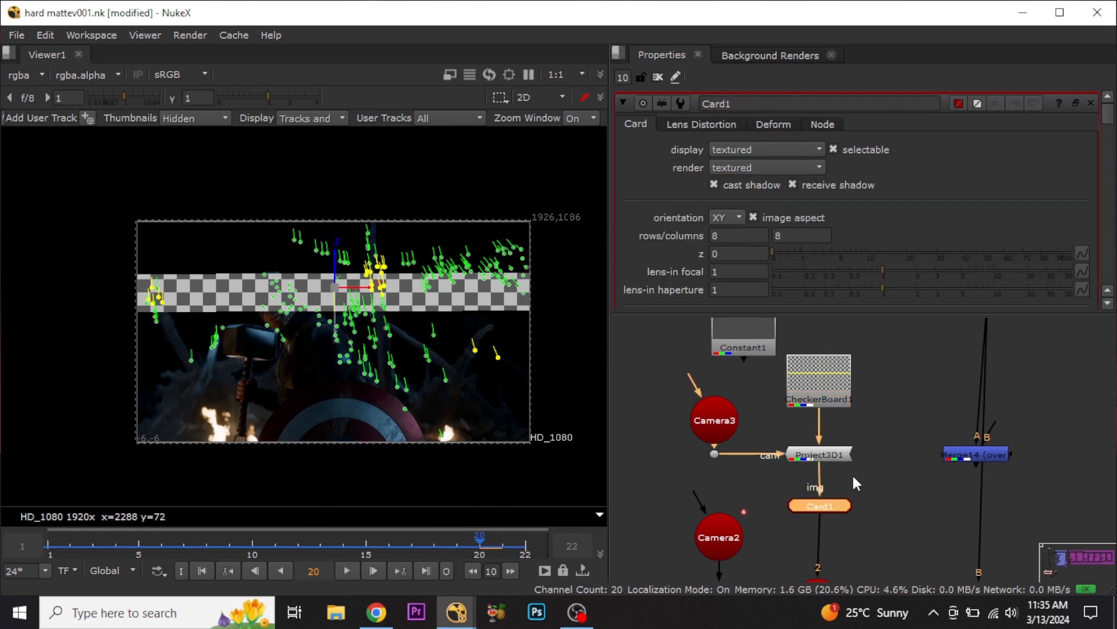
scroll(946, 219, down, 2)
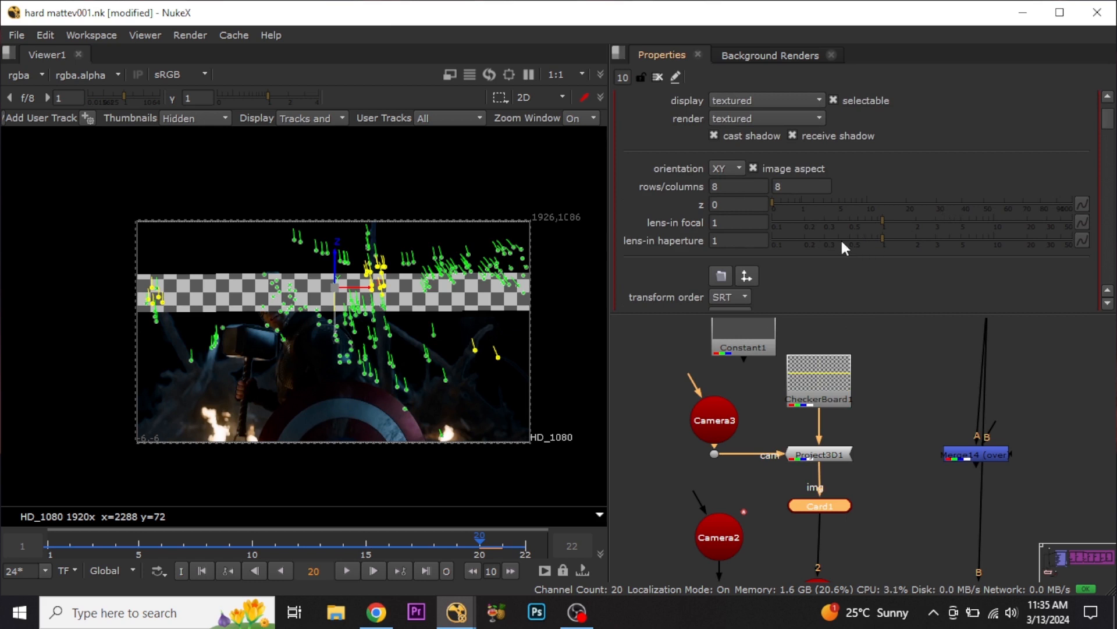
scroll(844, 244, down, 6)
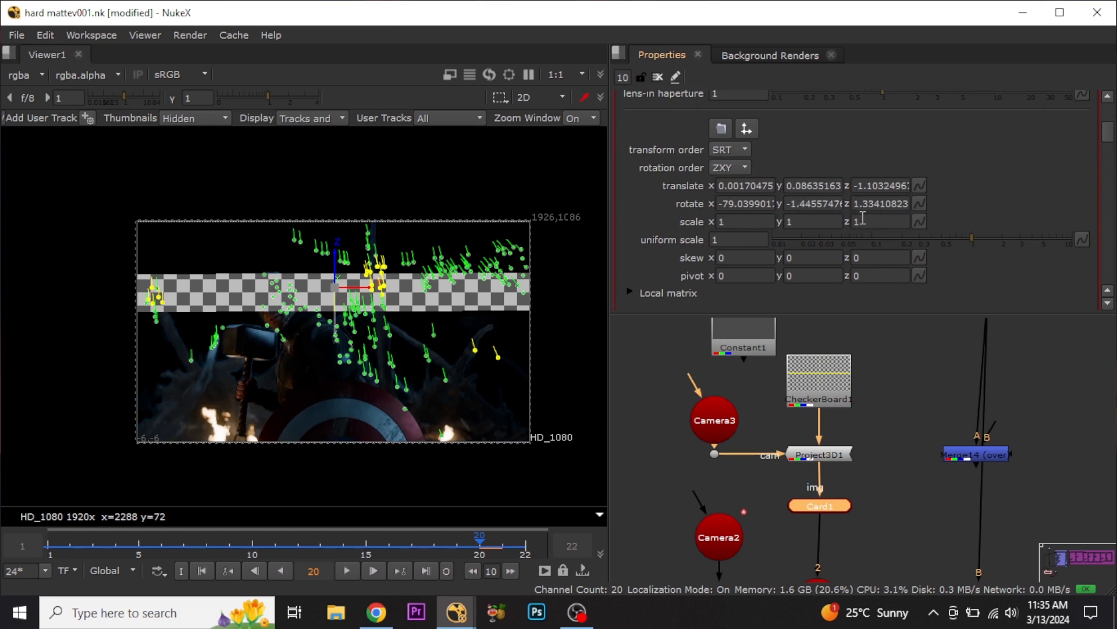
click(806, 202)
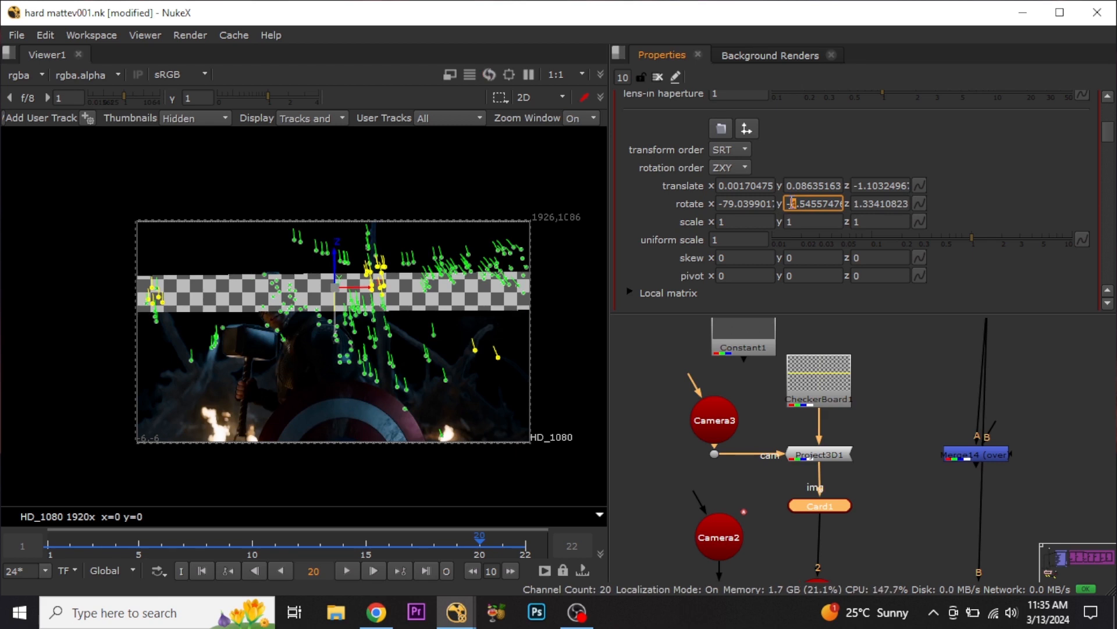
Set Card1's X rotation to about -199.04 and its Z rotation to about 0.334.
click(725, 204)
key(Down)
key(Down)
key(Down)
key(Down)
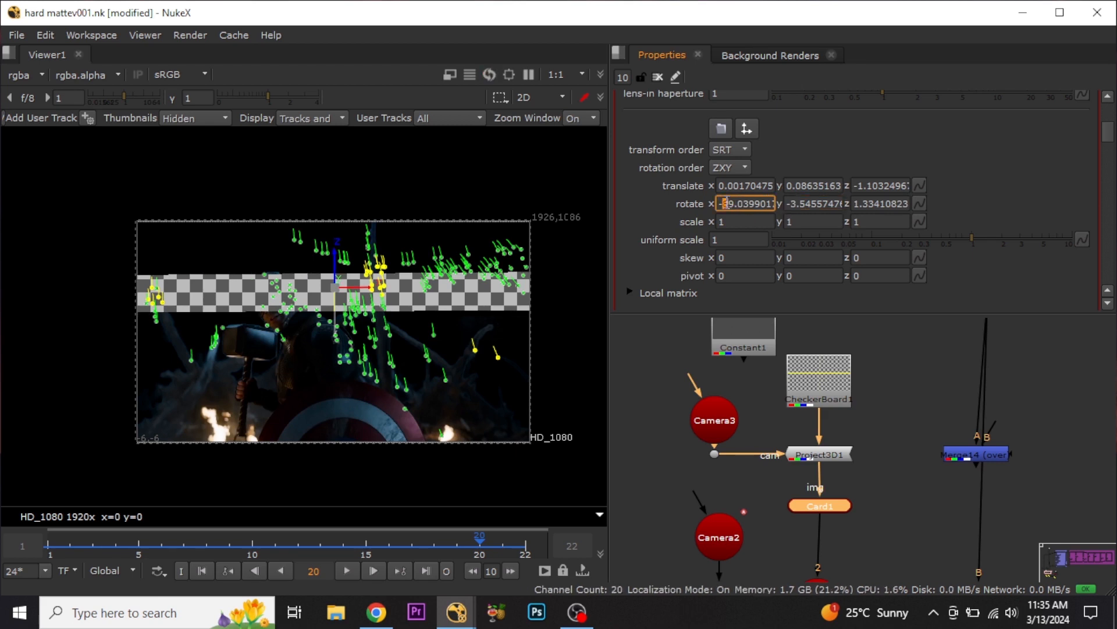
key(Down)
key(Down)
key(Down)
key(Down)
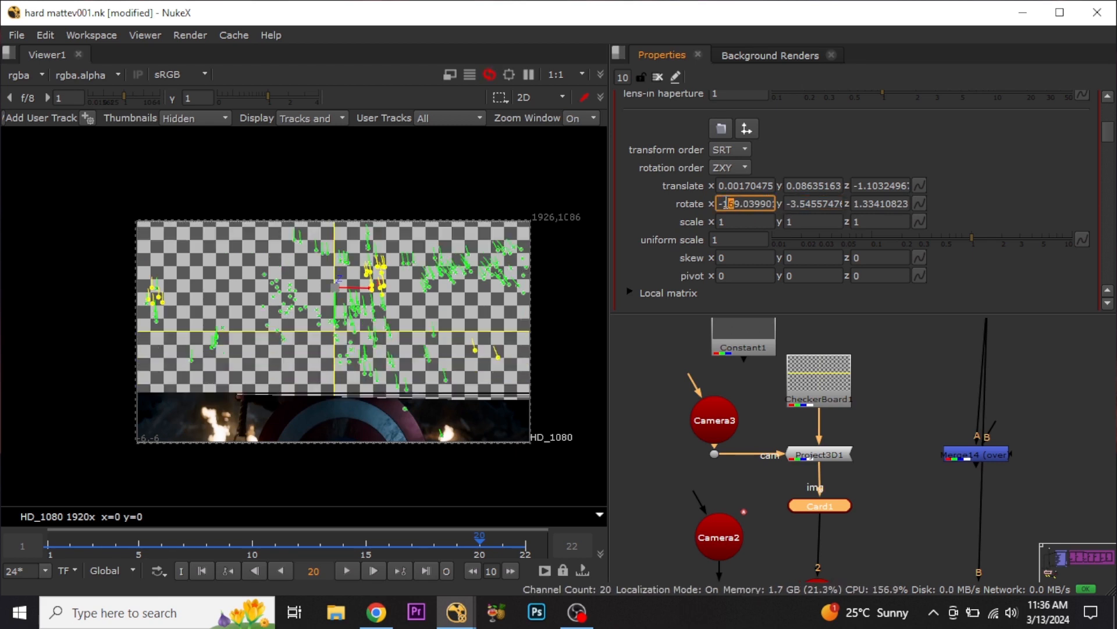
key(Down)
key(Down)
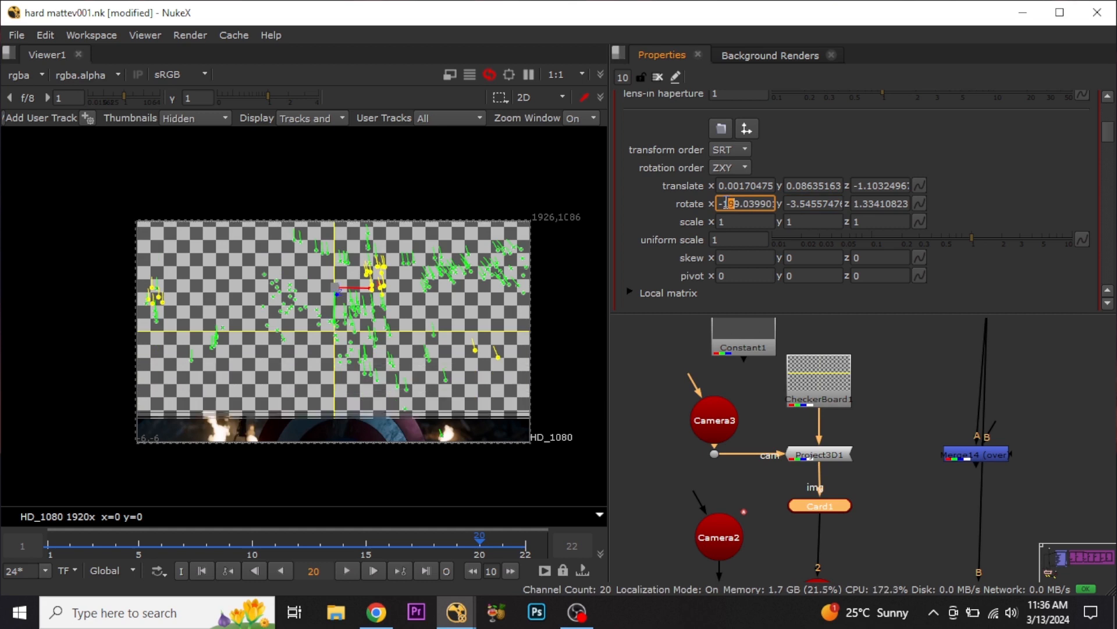
key(Down)
key(Down)
key(Down)
key(Down)
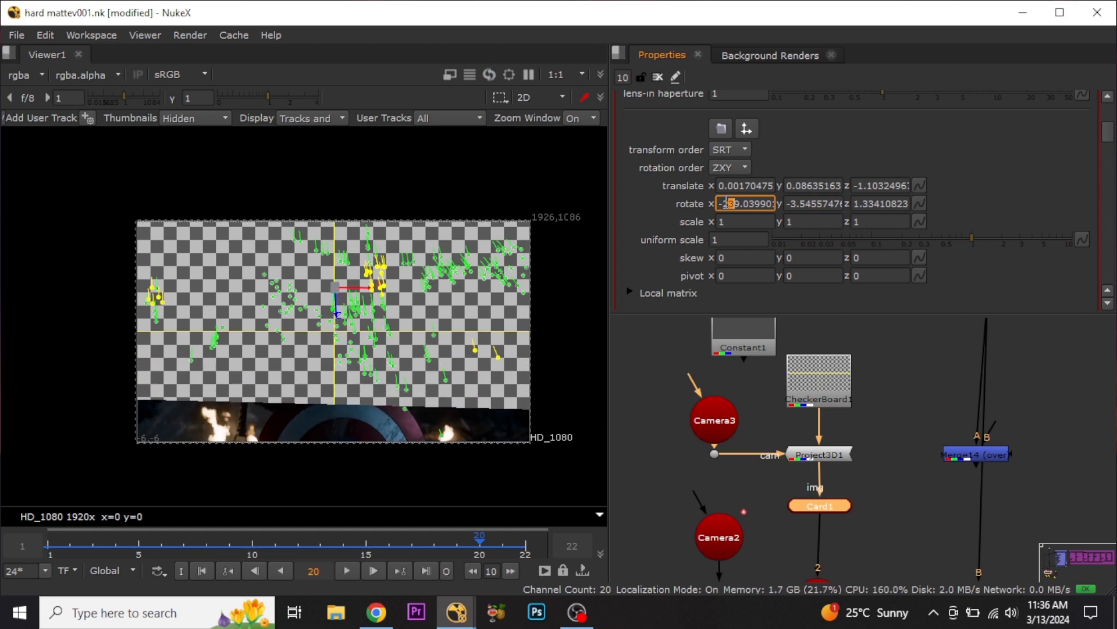
key(Up)
click(855, 204)
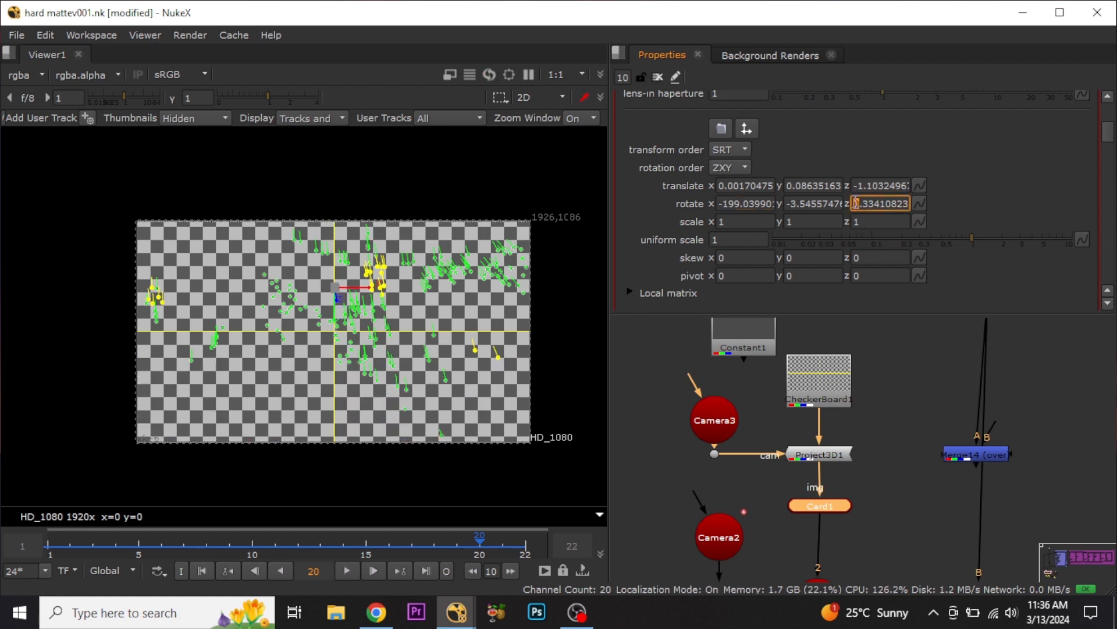
click(923, 372)
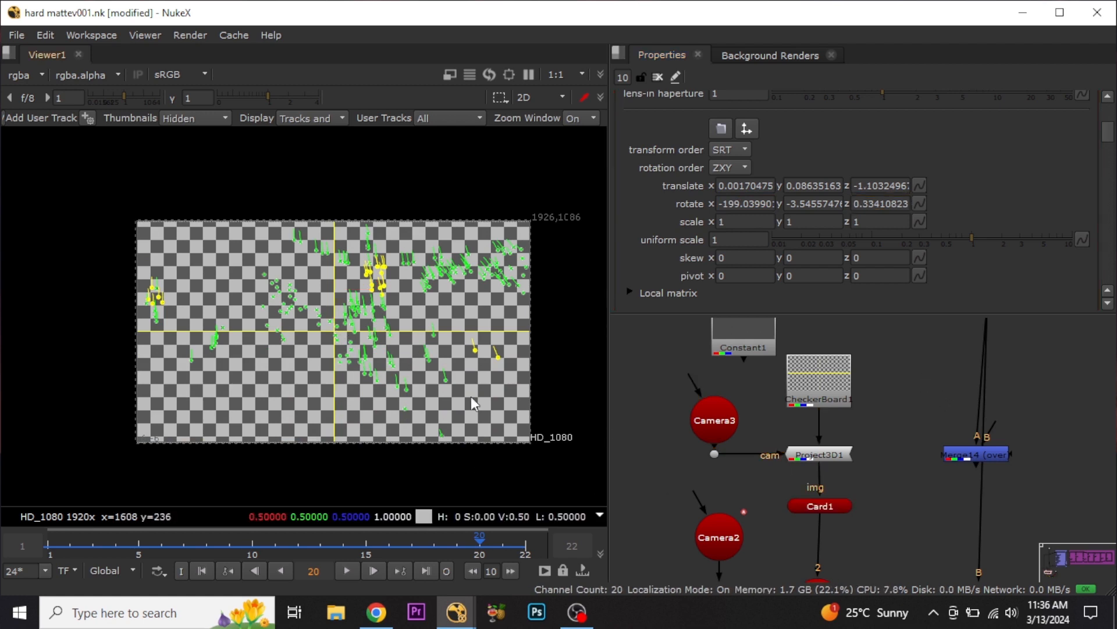
middle_drag(874, 523, 877, 389)
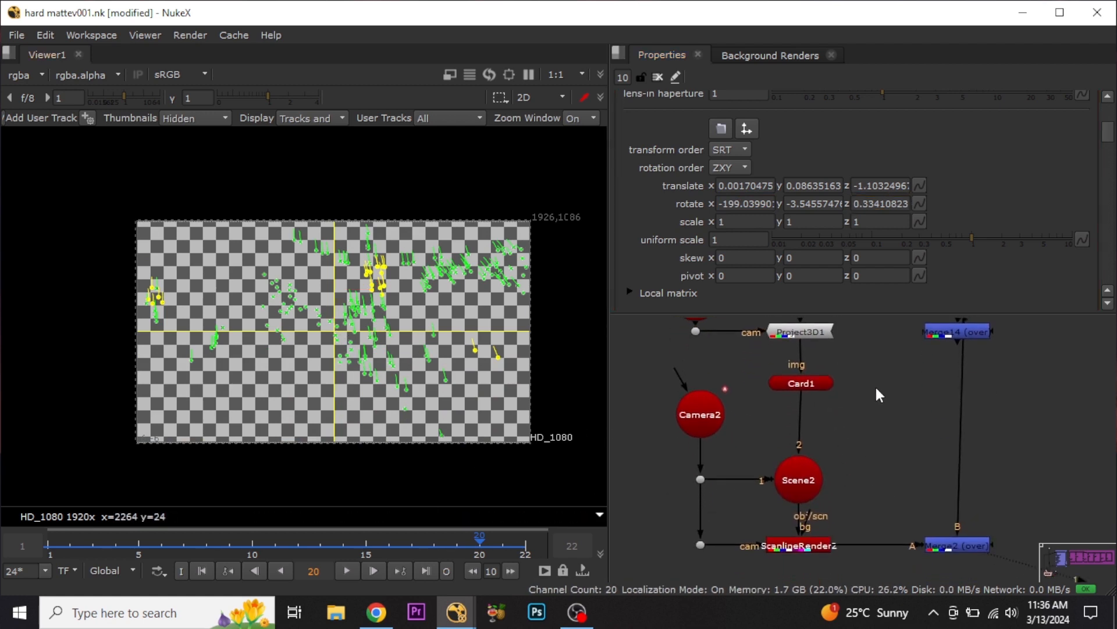
middle_drag(891, 505, 879, 428)
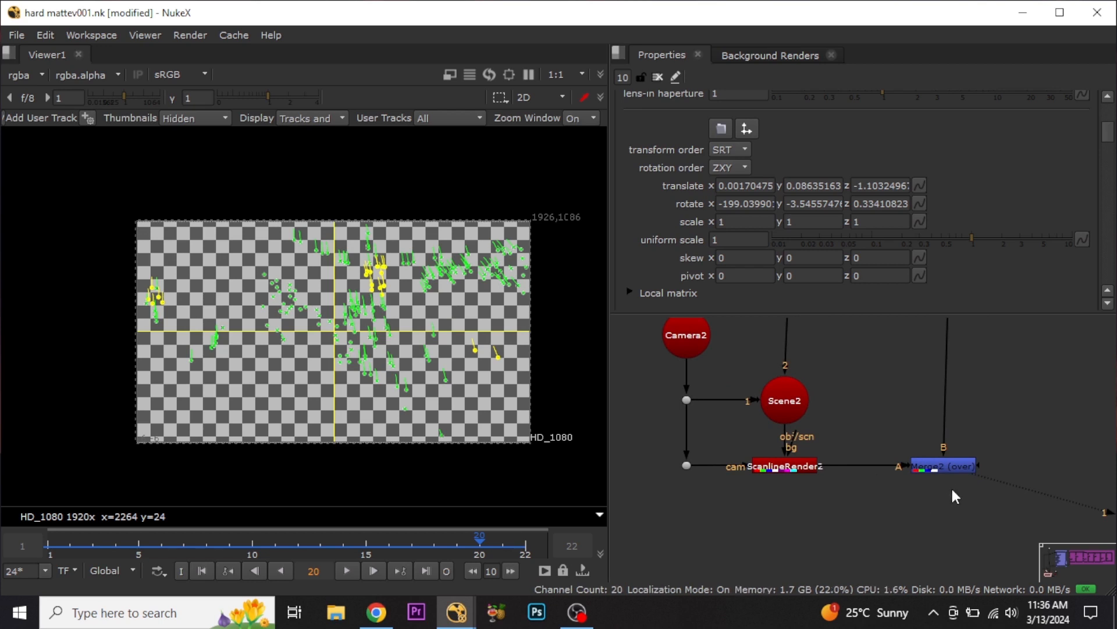
scroll(934, 483, down, 4)
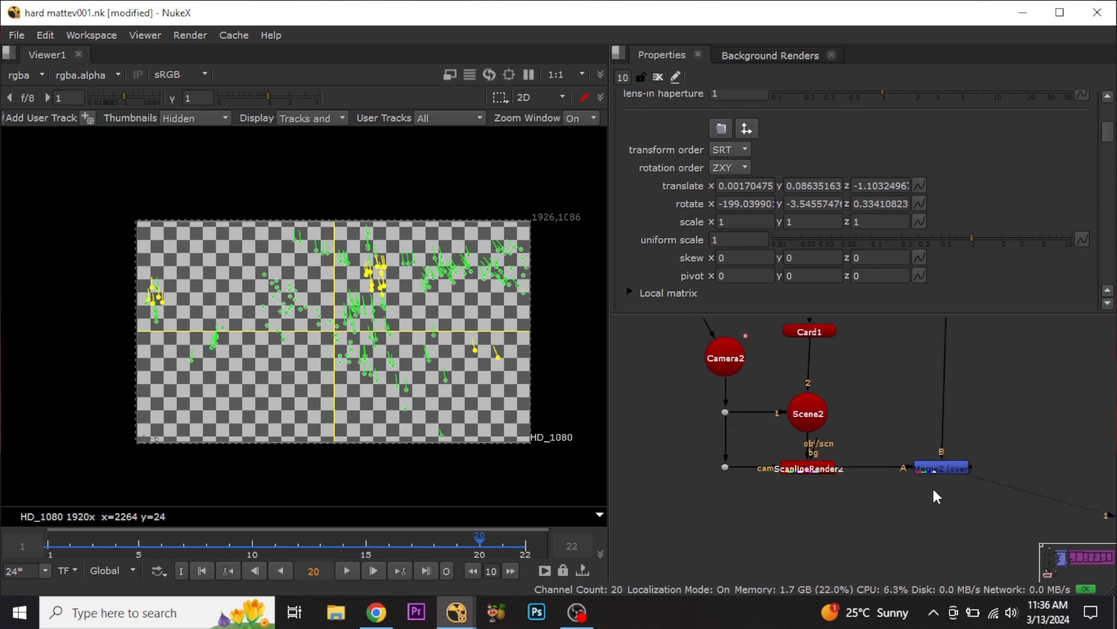
scroll(929, 507, up, 4)
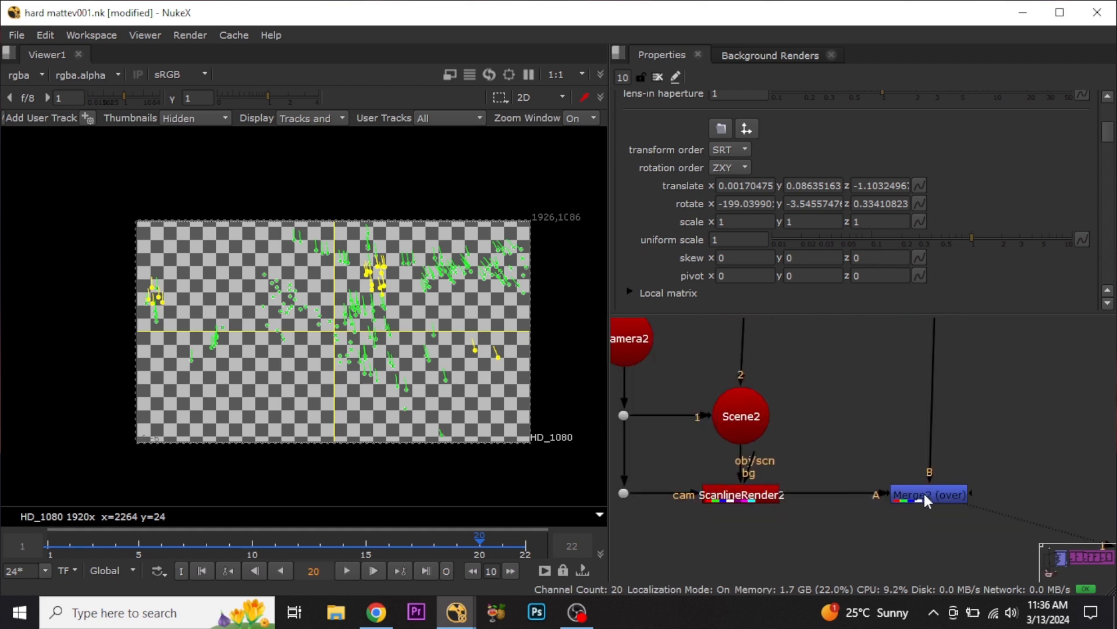
Swap the A and B inputs of Merge2 and turn on proxy mode for the viewer.
click(925, 498)
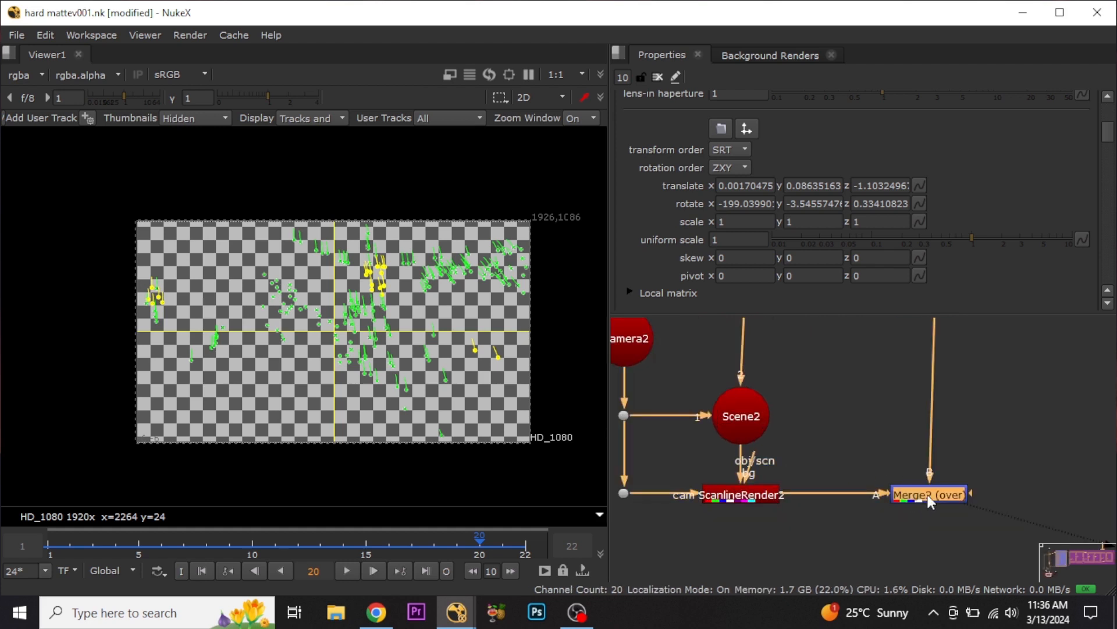
key(shift+x)
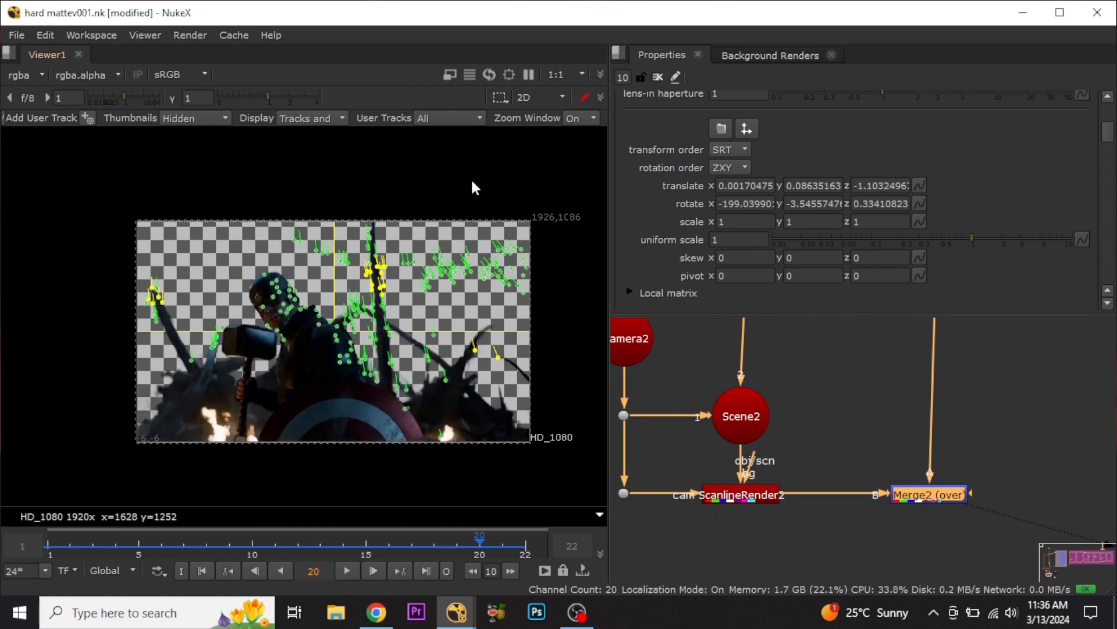
click(450, 79)
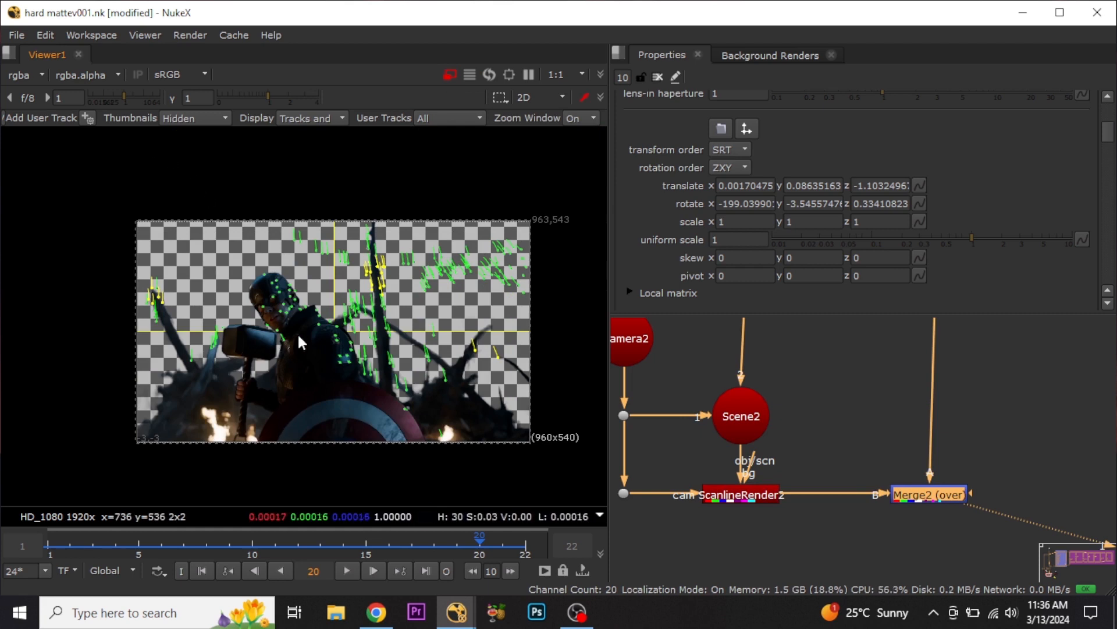
Raise the viewer gain to 1.2 and gamma to about 1.3, and play back the composite.
drag(127, 99, 124, 96)
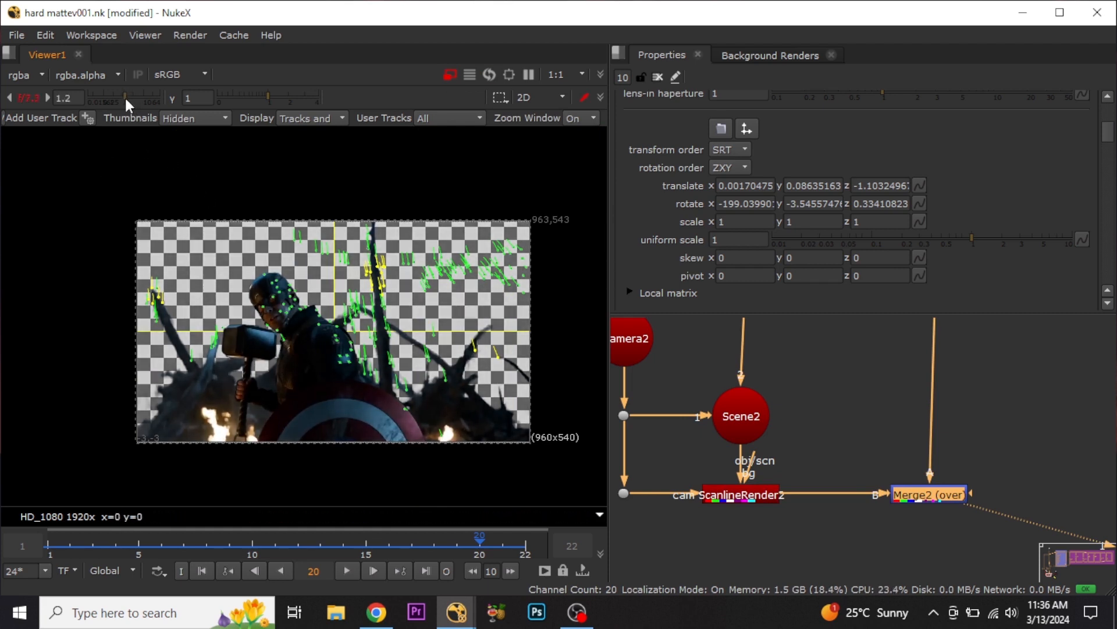
drag(262, 96, 279, 98)
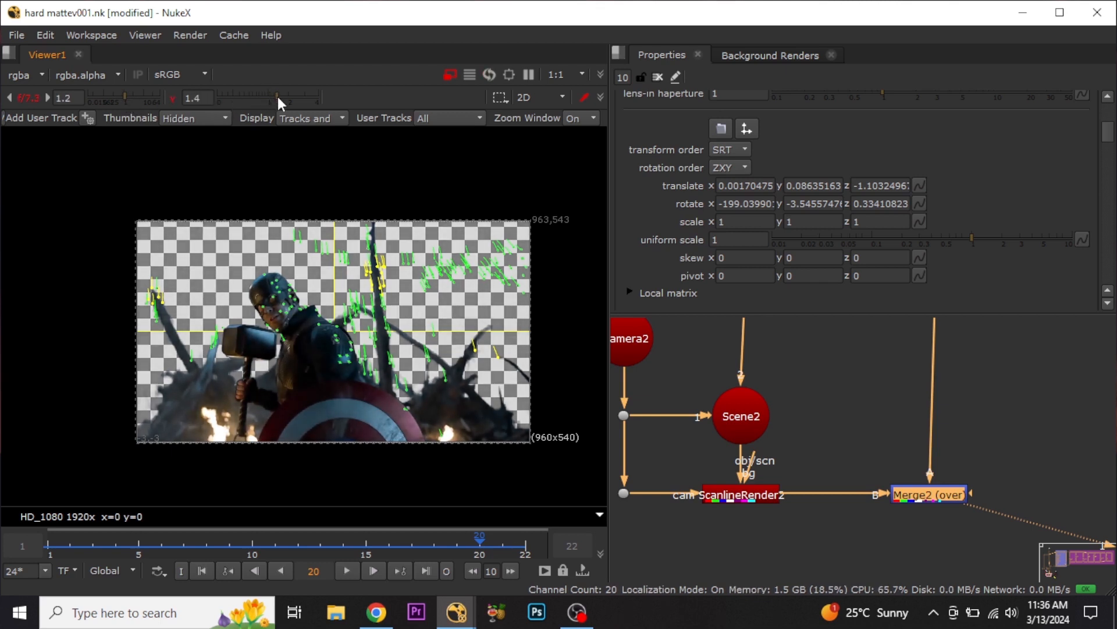
click(344, 574)
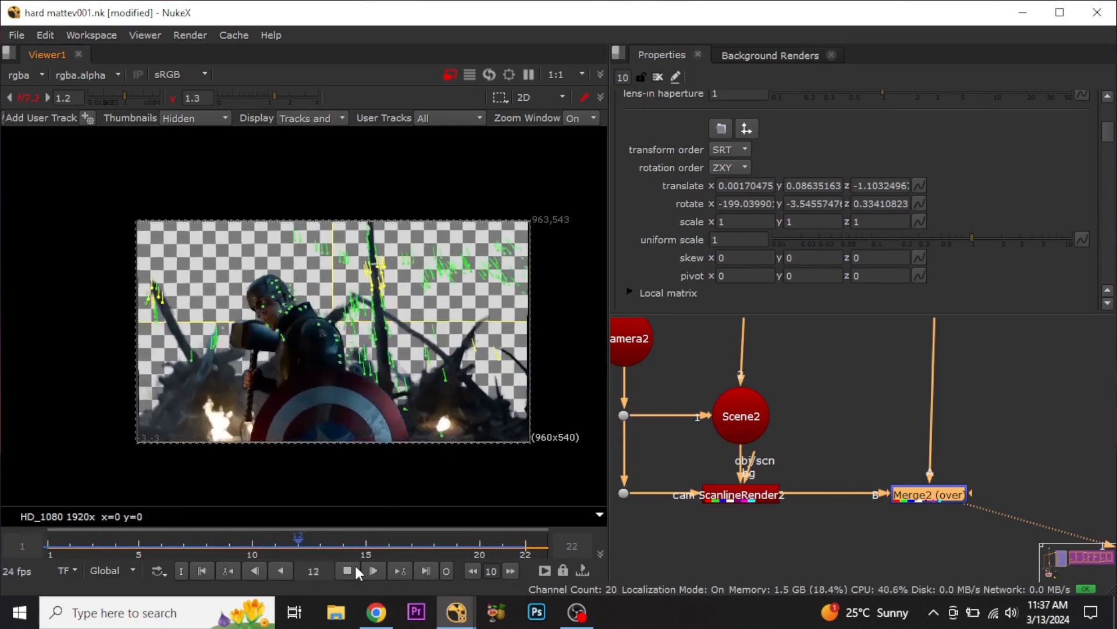
click(354, 567)
Open Card1's properties and set its X, Y and Z rotation to 0.
scroll(794, 416, down, 1)
middle_drag(795, 369, 812, 485)
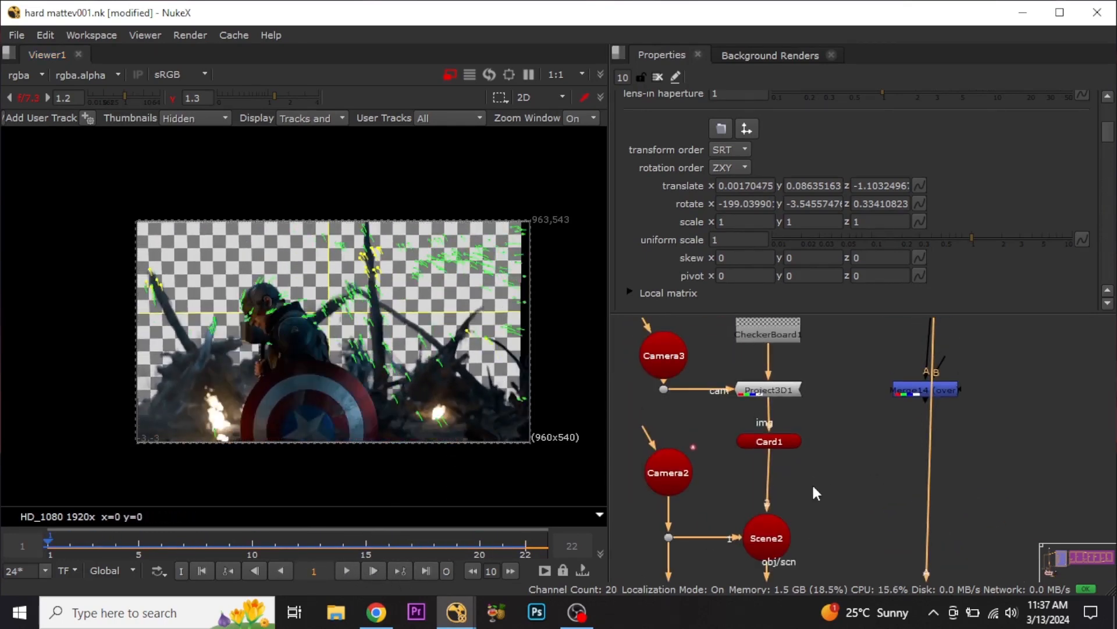
double_click(791, 445)
scroll(883, 274, down, 1)
scroll(885, 281, down, 2)
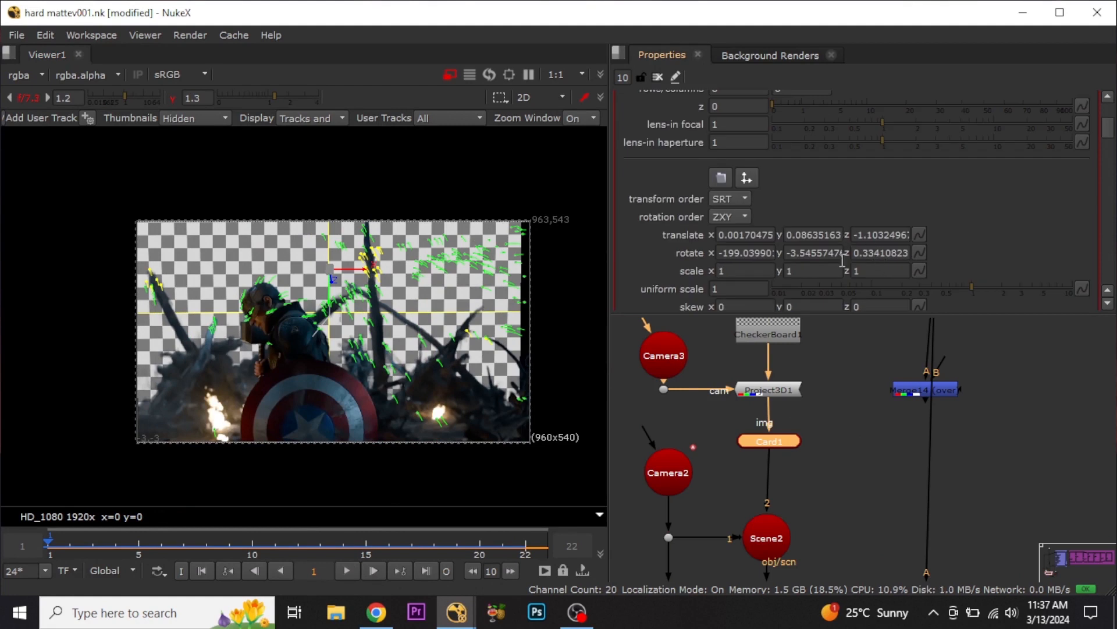
right_click(798, 254)
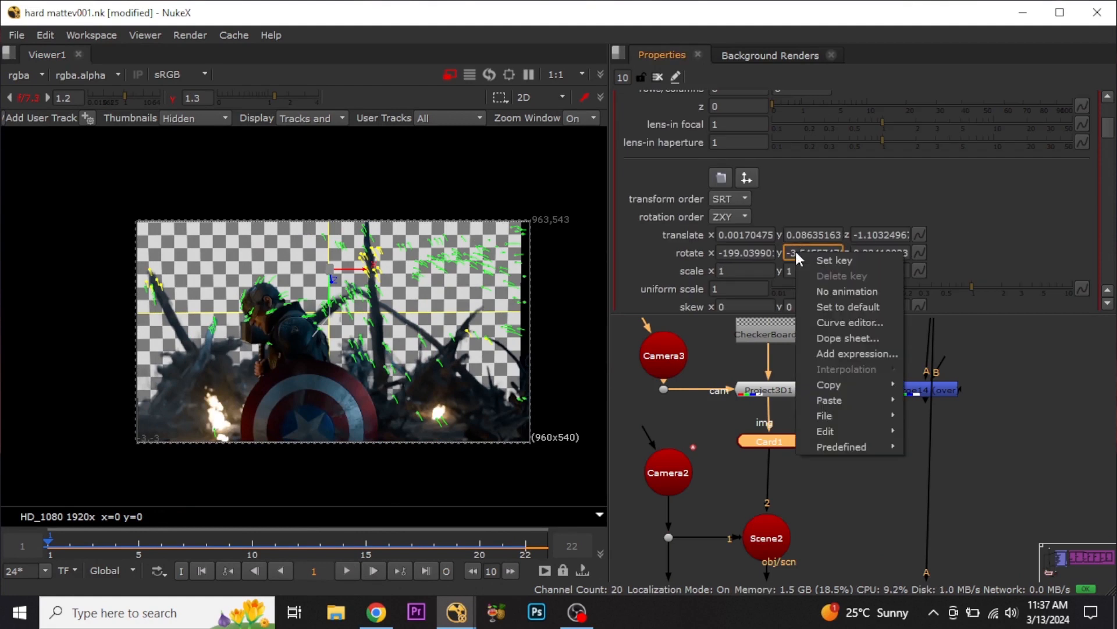
click(801, 254)
double_click(804, 253)
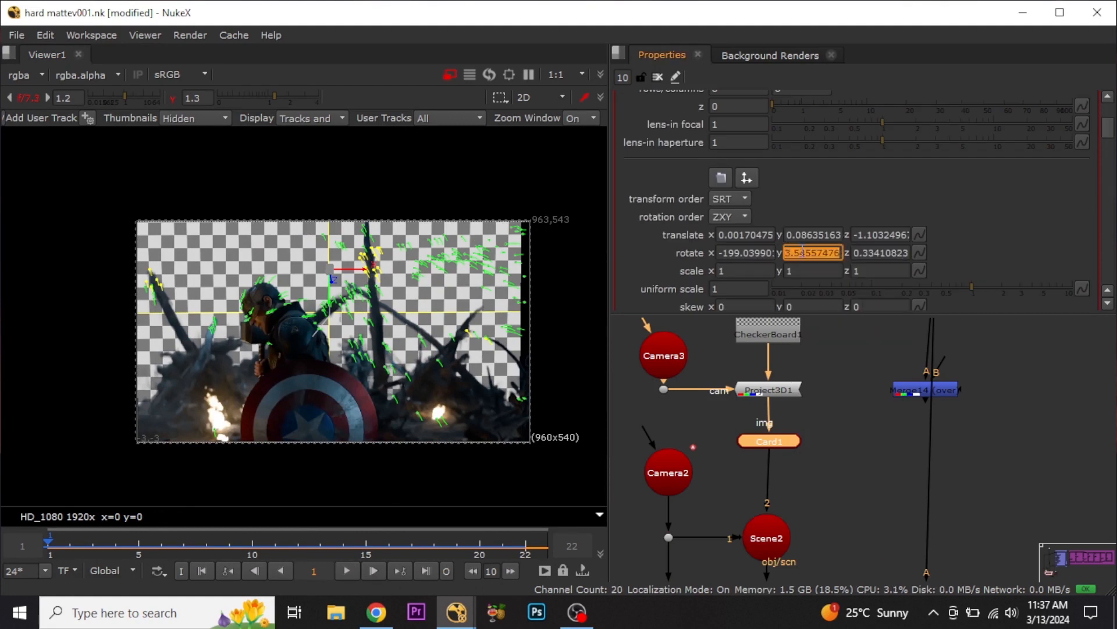
text(0)
double_click(890, 254)
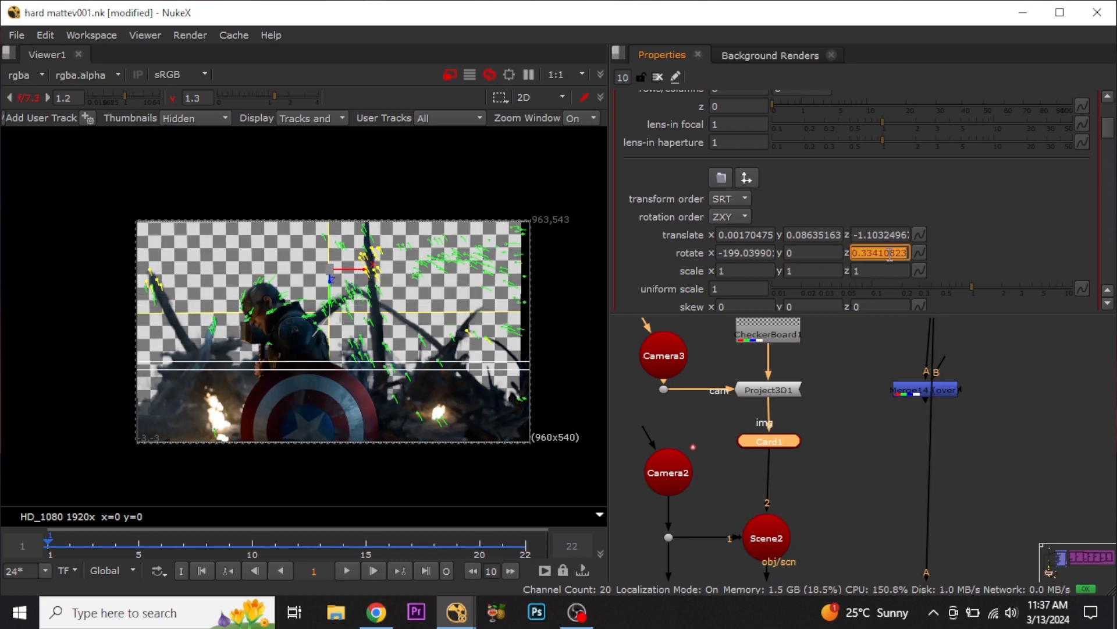
text(0)
double_click(765, 254)
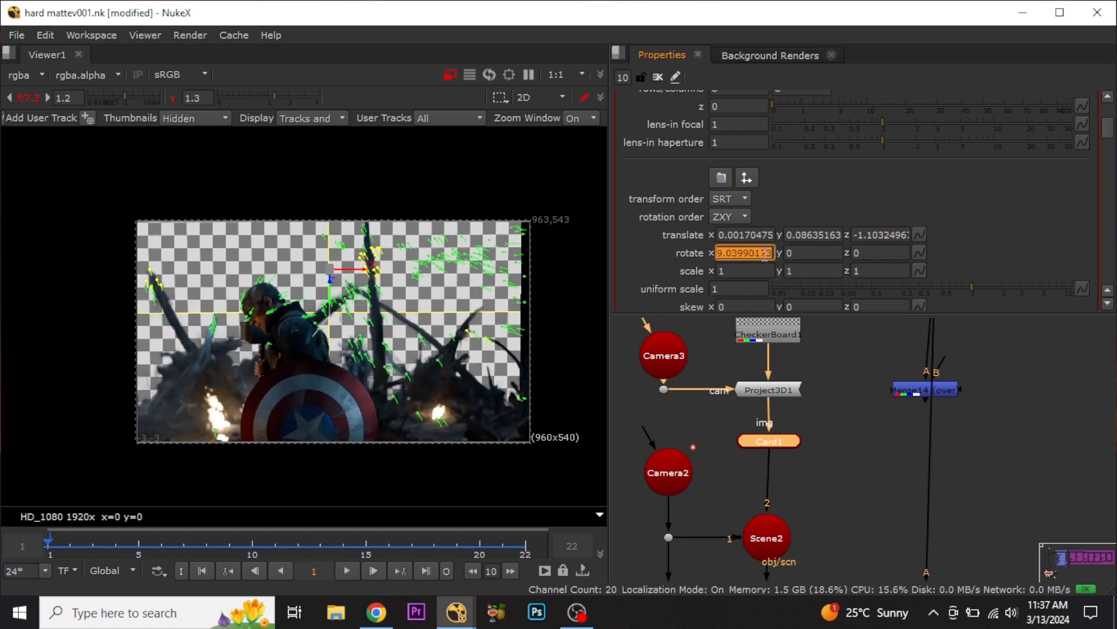
text(0)
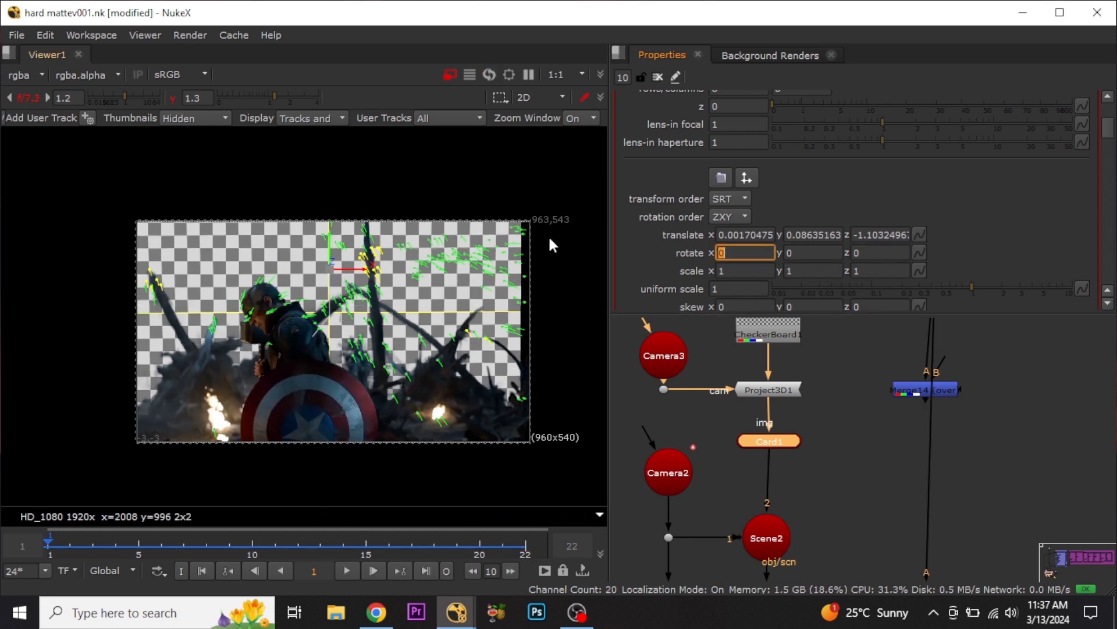
Set Card1's uniform scale to 1.6 and play back the sequence to check how the checkerboard sticks to the footage.
mouse_move(990, 287)
mouse_down()
mouse_move(974, 289)
mouse_move(1005, 293)
mouse_up()
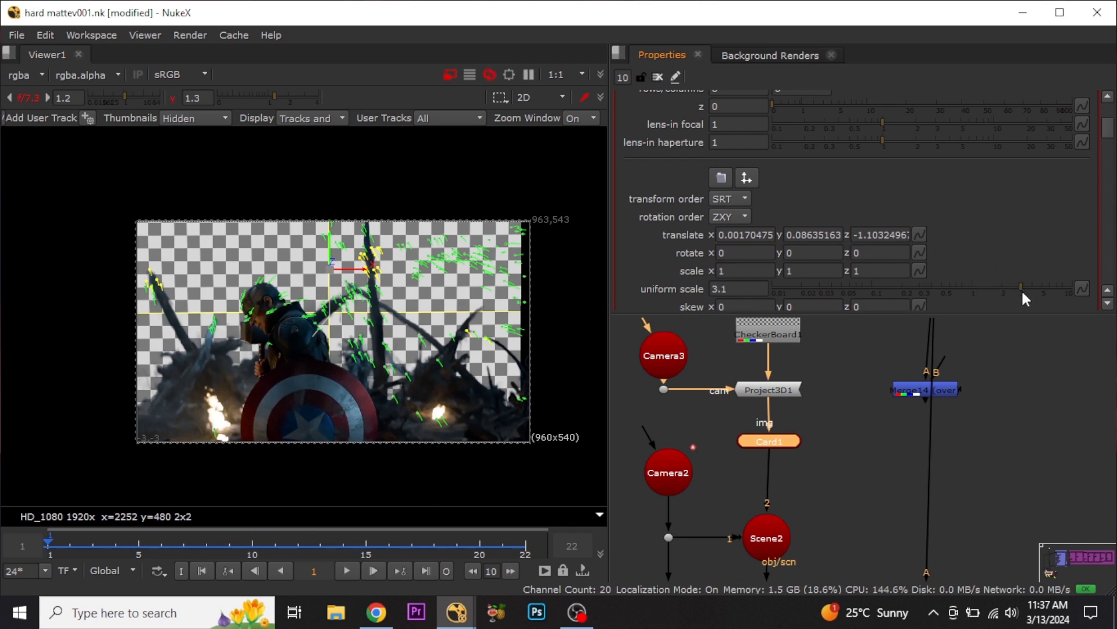
drag(1022, 292, 992, 289)
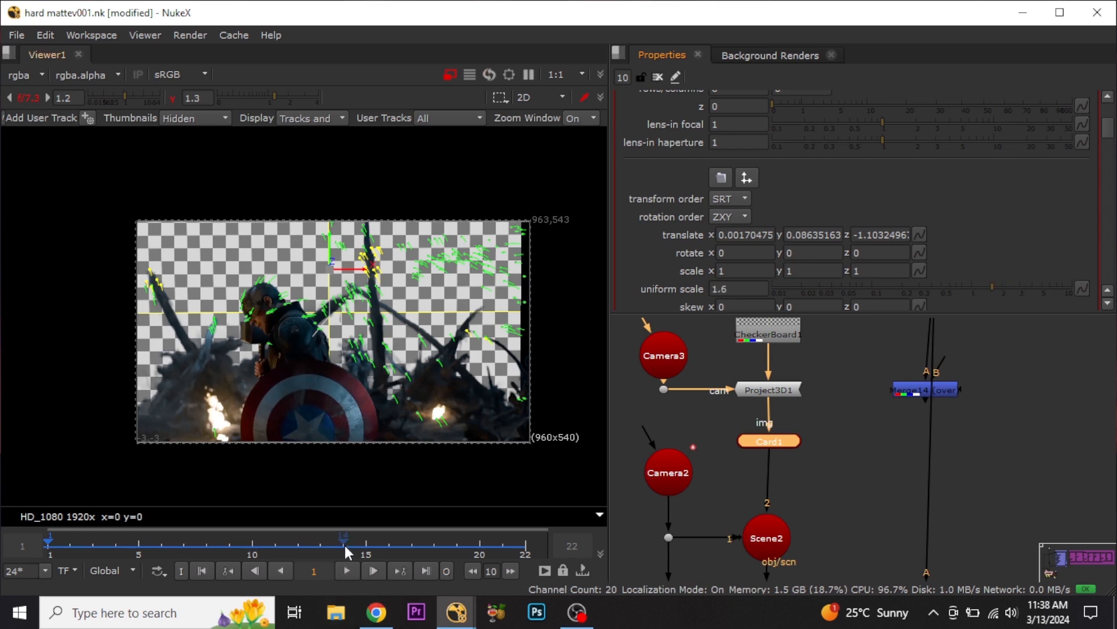
click(274, 544)
drag(262, 540, 190, 531)
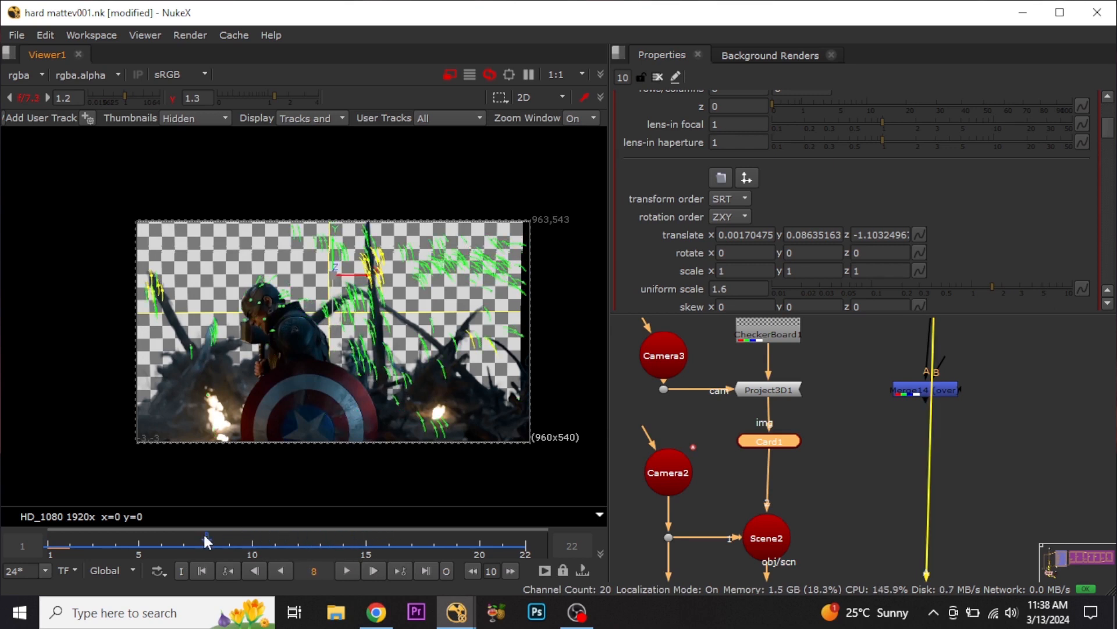
click(346, 570)
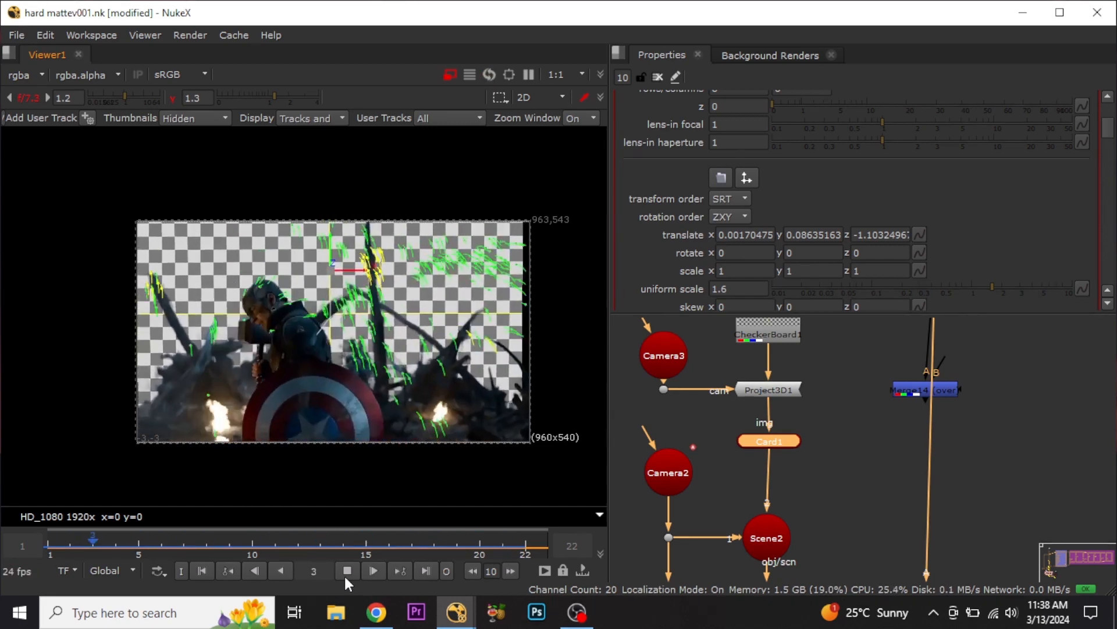
click(346, 576)
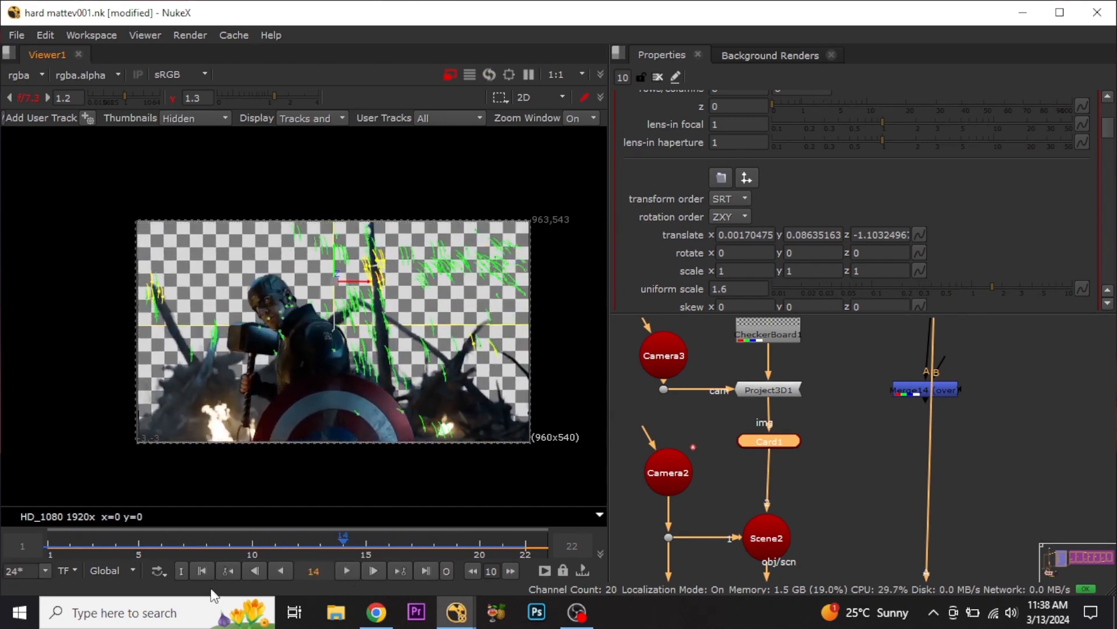
click(846, 494)
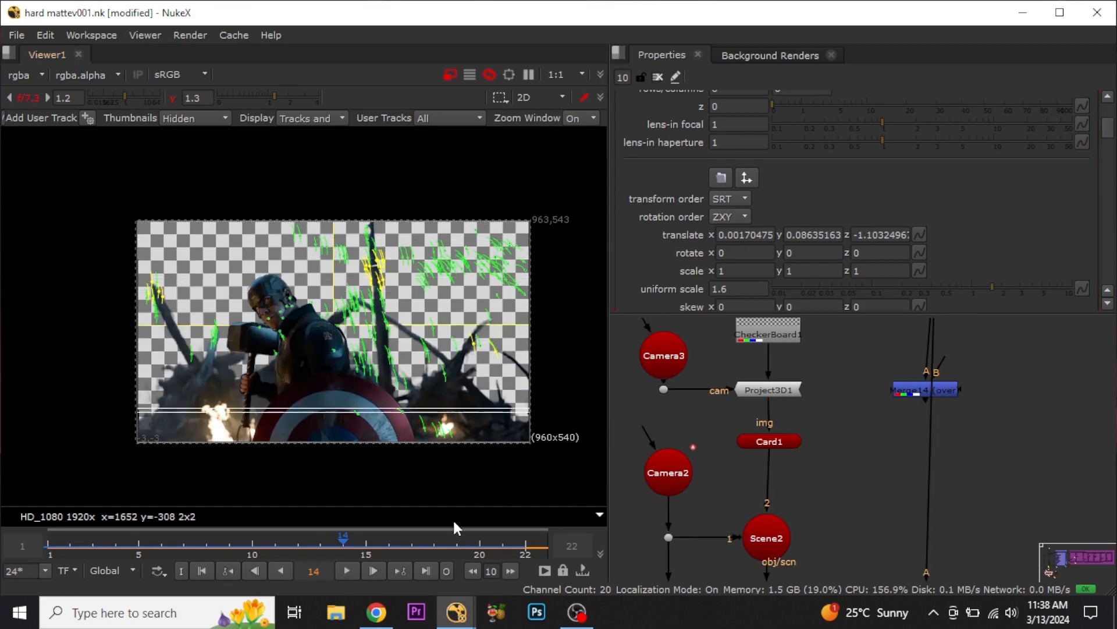
drag(501, 542, 204, 549)
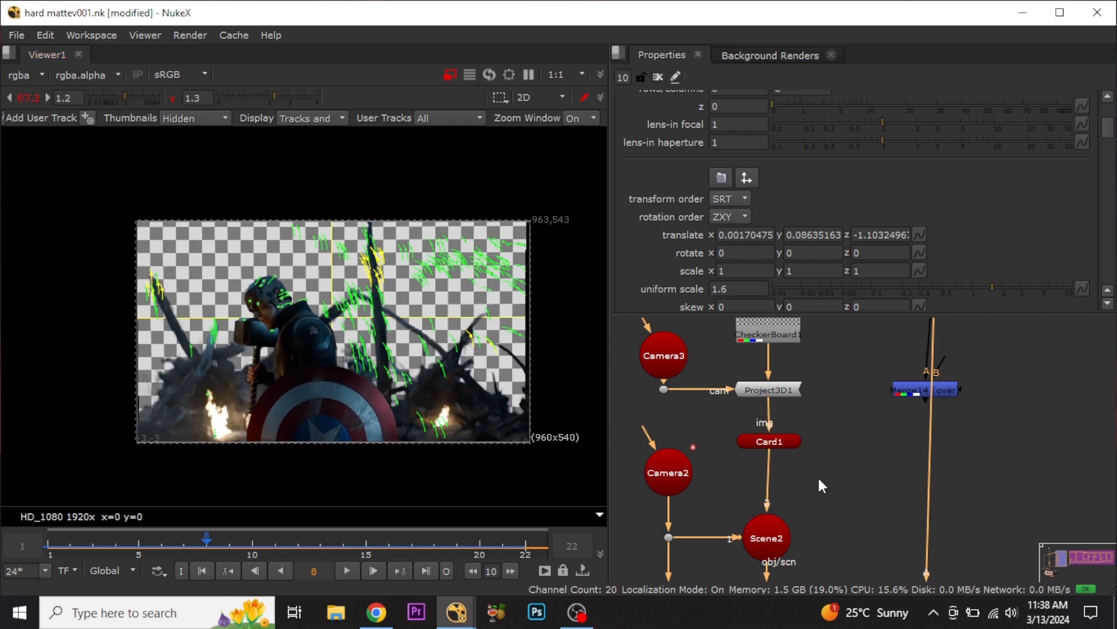
Insert a Transform node scaled to 0.53 between Project3D1 and Card1, and check the checkerboard's motion across the frames.
key(t)
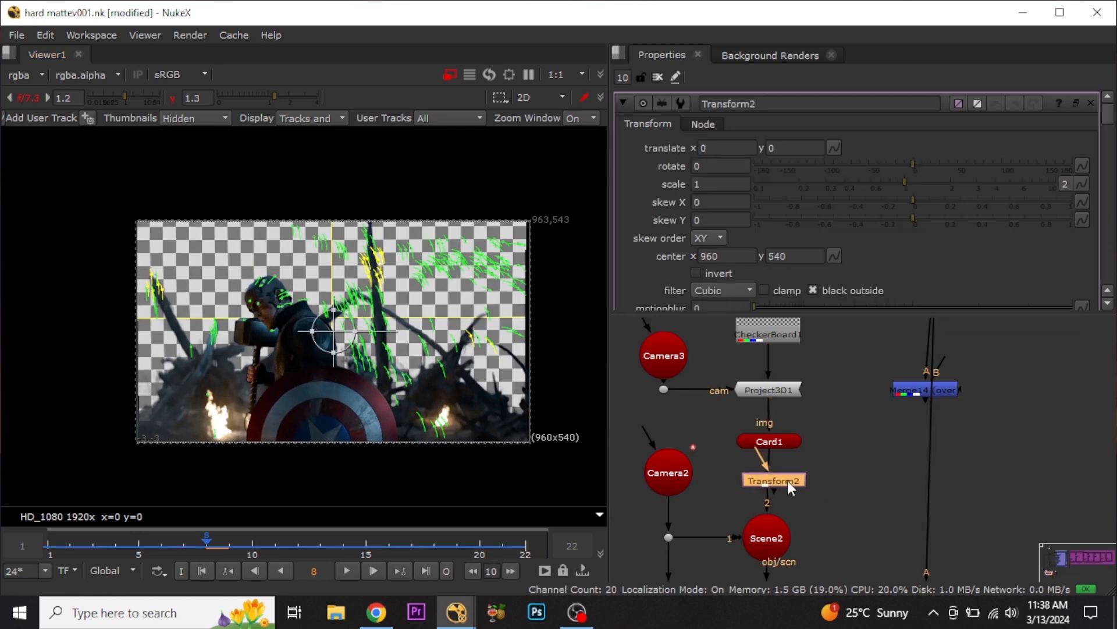
drag(781, 480, 769, 419)
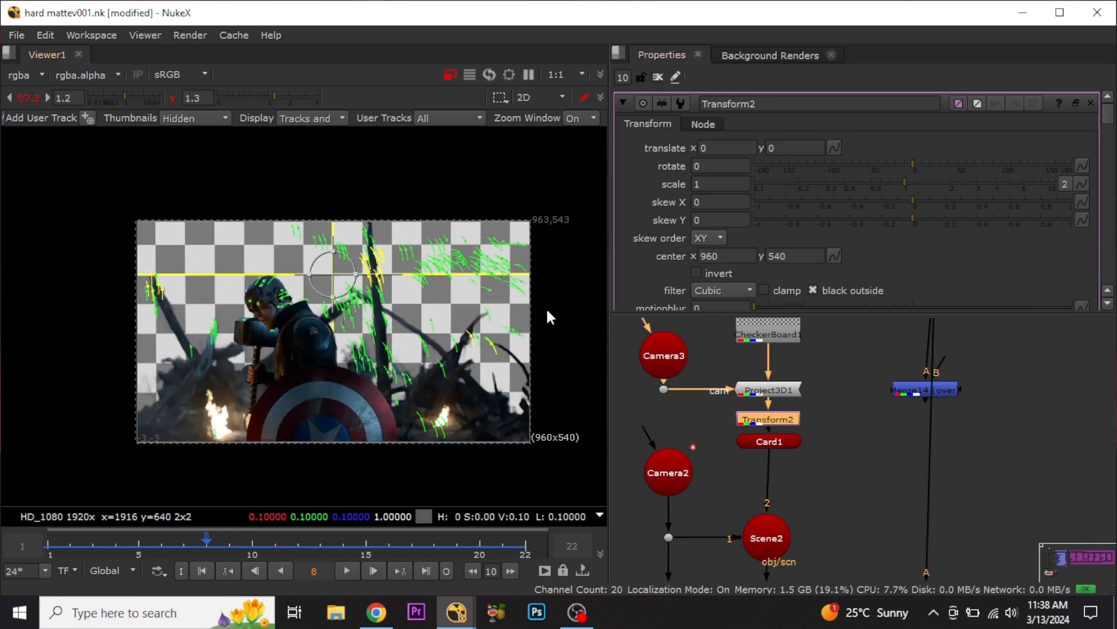
mouse_move(874, 189)
mouse_down()
mouse_move(833, 188)
mouse_move(861, 184)
mouse_up()
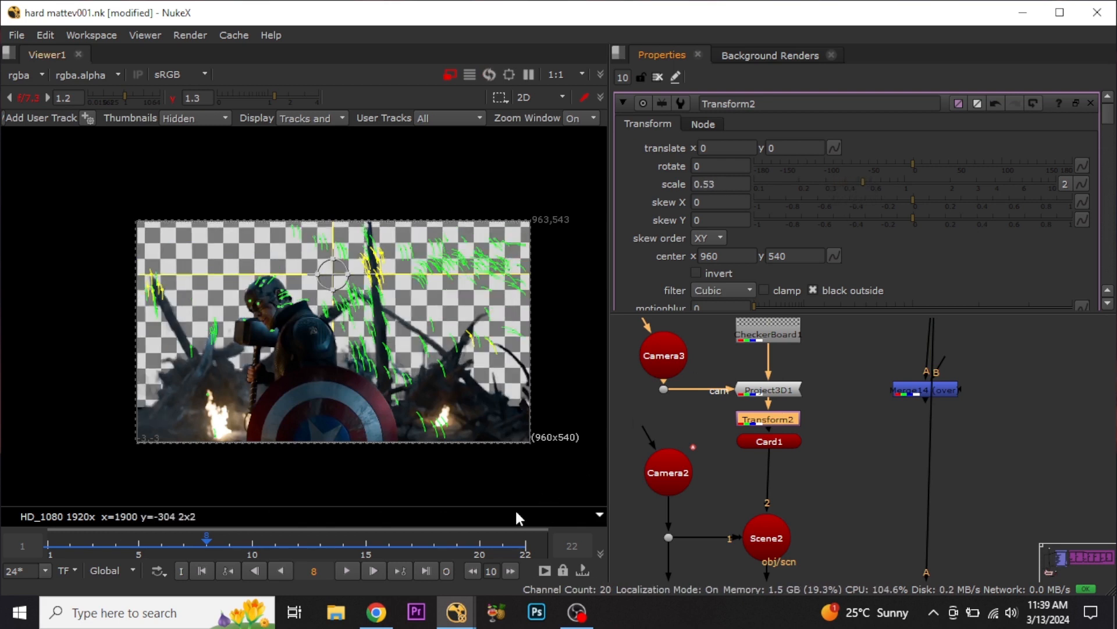
drag(376, 546, 517, 547)
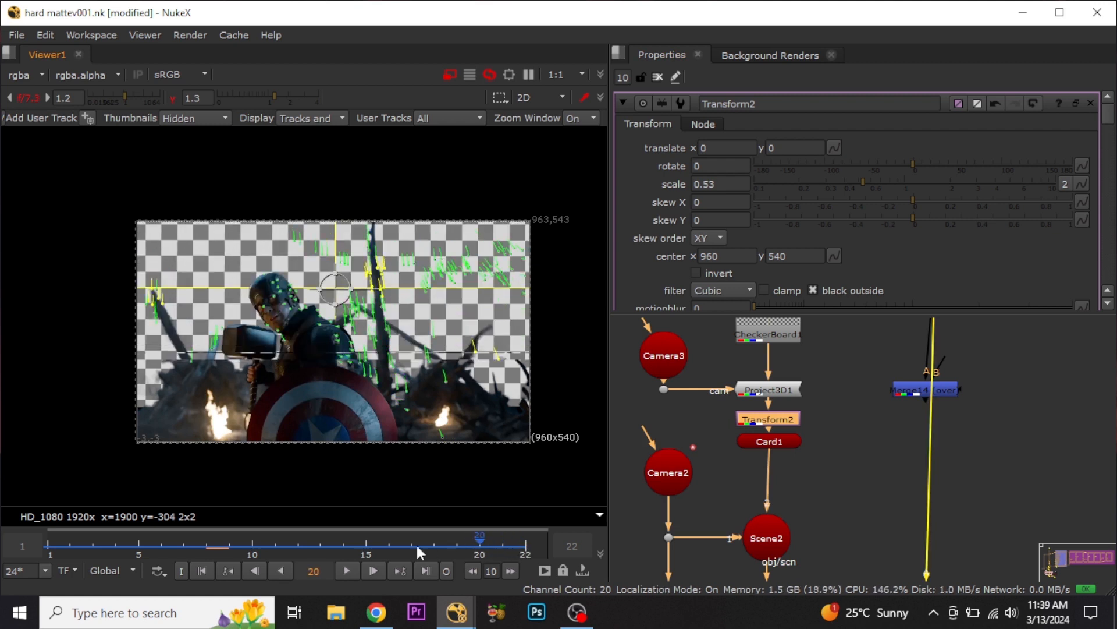
drag(233, 551, 106, 551)
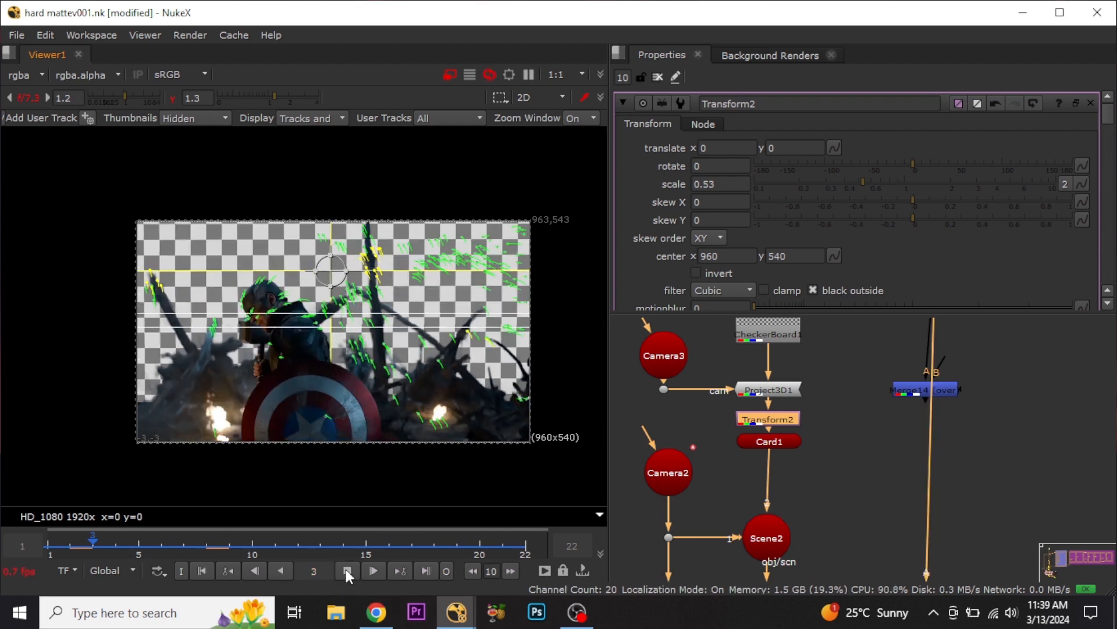
click(347, 570)
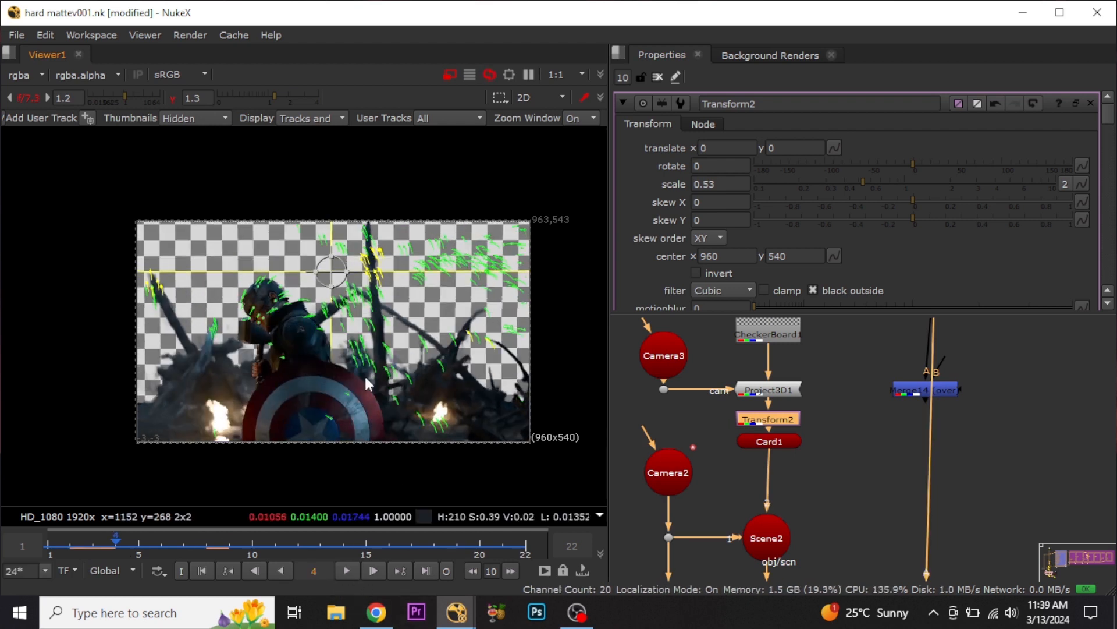
Import bg_2.jpg from the bg folder on the Desktop into the node graph.
scroll(834, 467, down, 3)
middle_drag(834, 467, 869, 523)
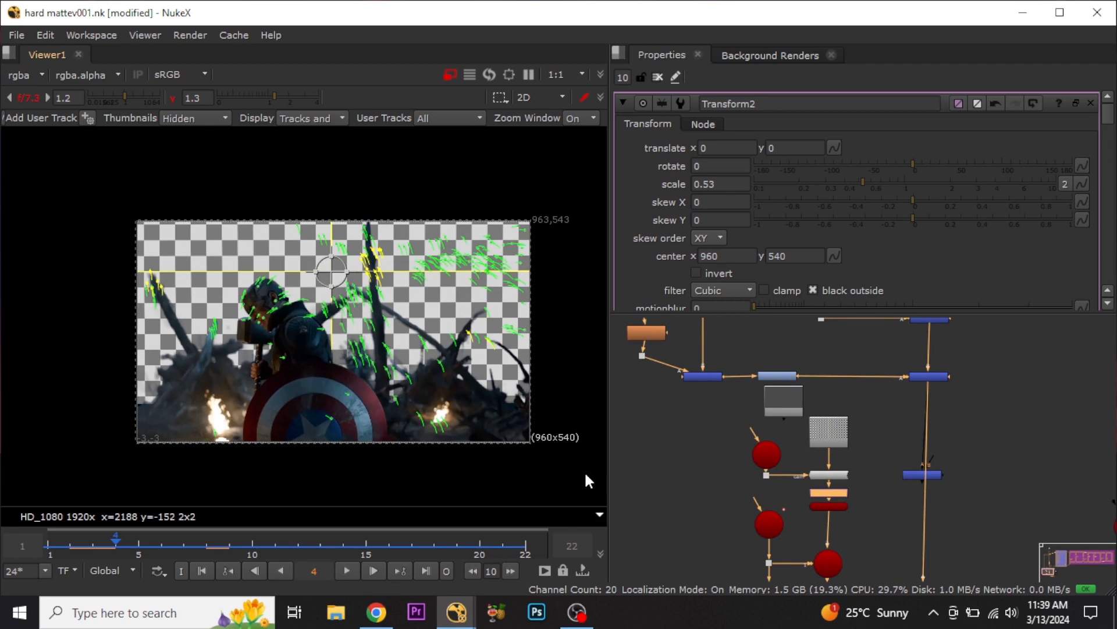
key(super+e)
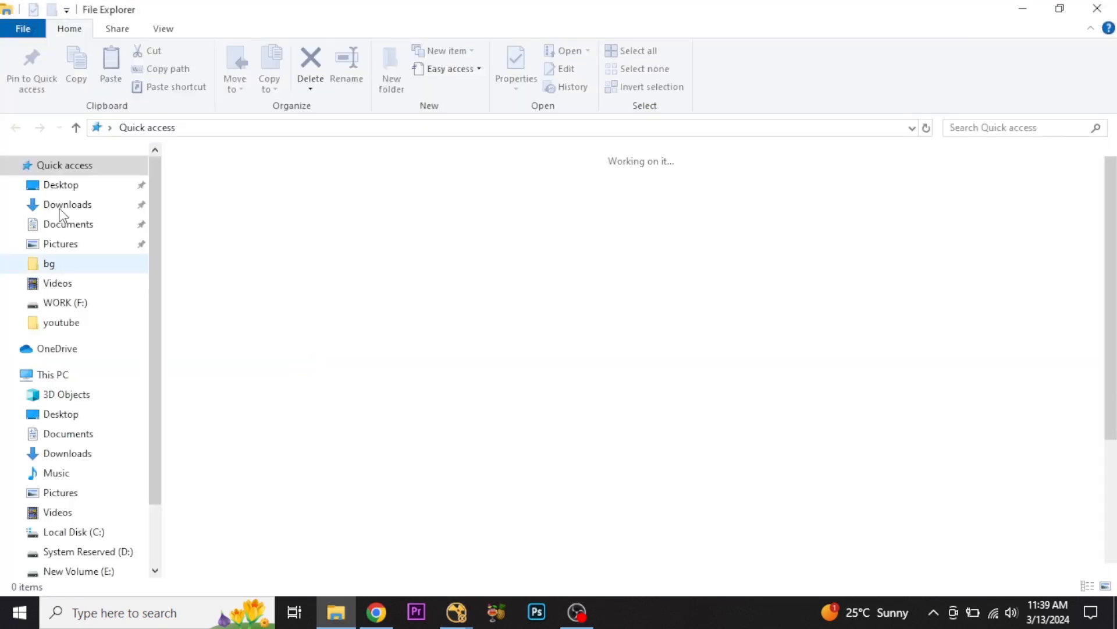
click(61, 184)
double_click(308, 198)
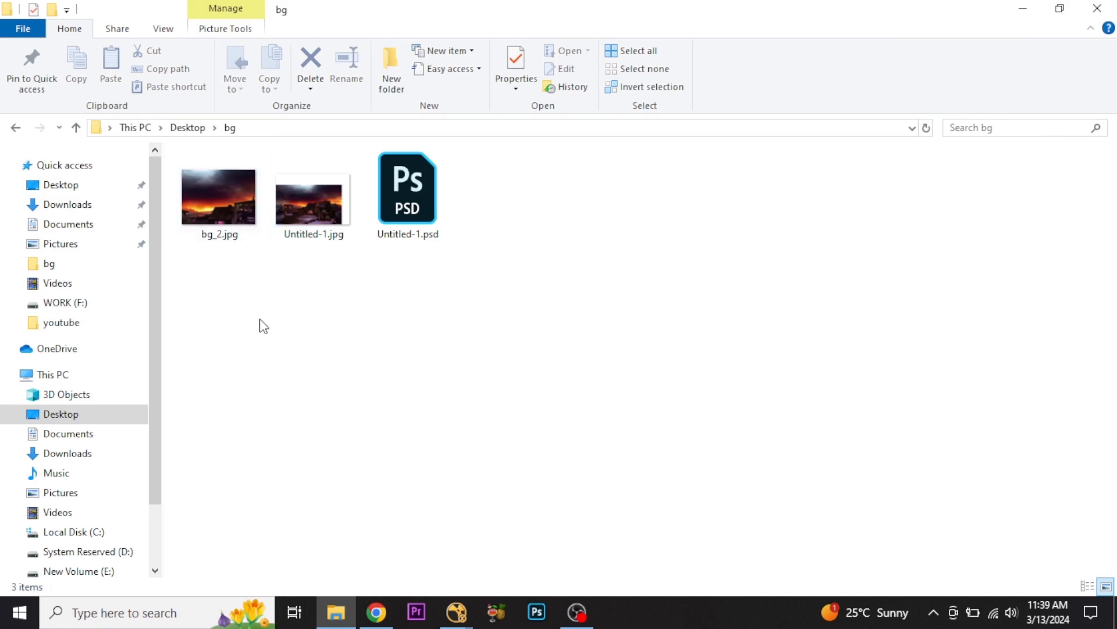
drag(229, 210, 677, 484)
scroll(748, 479, up, 3)
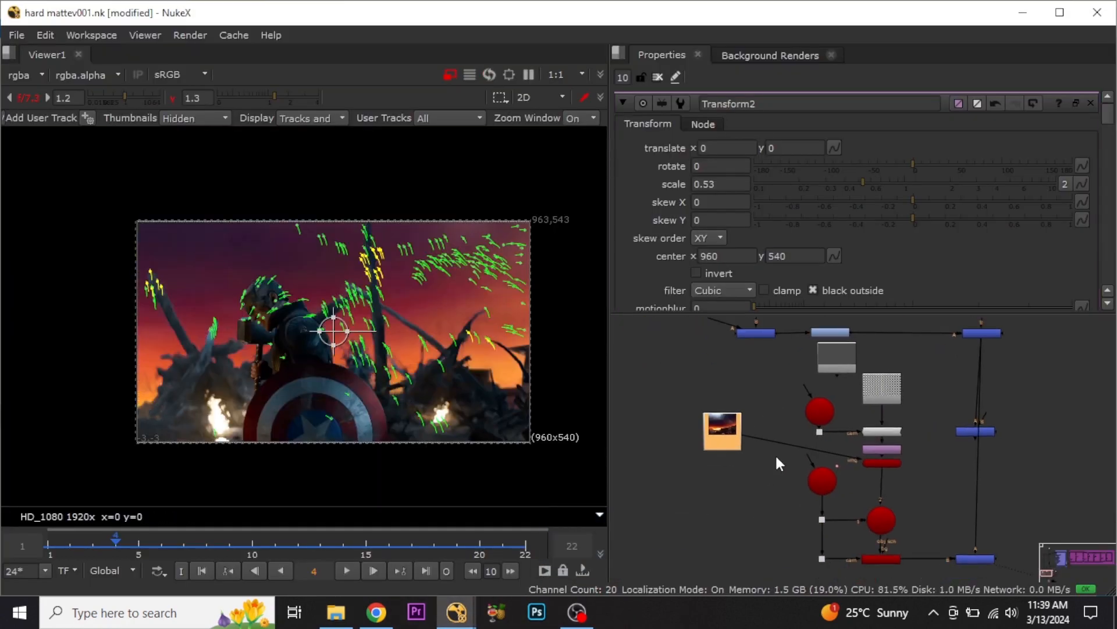
Connect the bg_2.jpg Read node to Project3D1 in place of CheckerBoard1 and rearrange the two source nodes above it.
scroll(862, 452, up, 2)
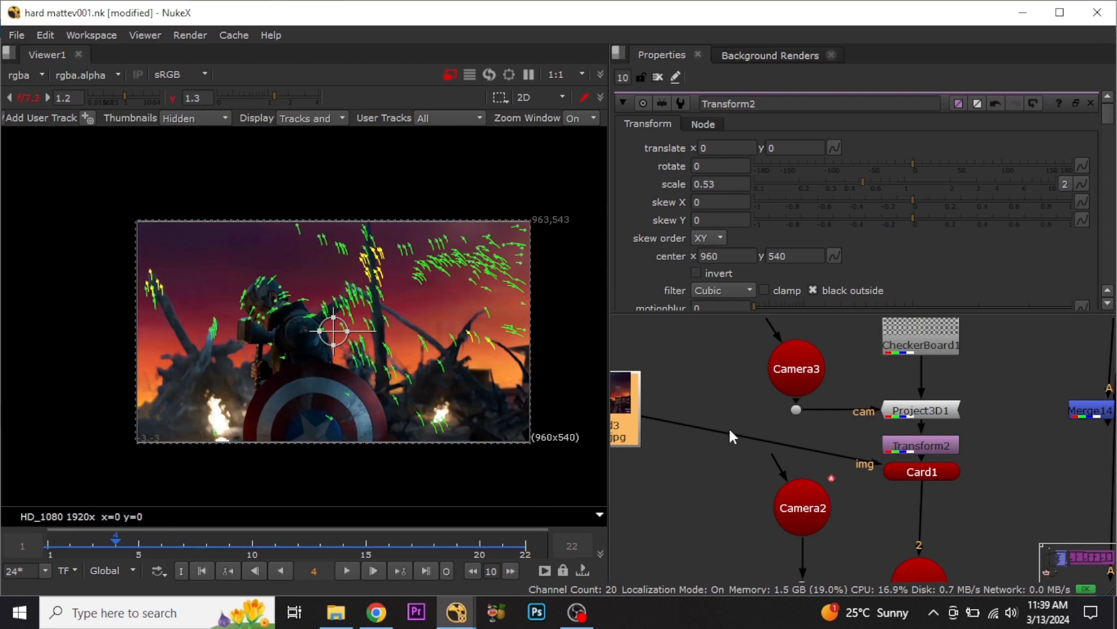
middle_drag(840, 430, 858, 526)
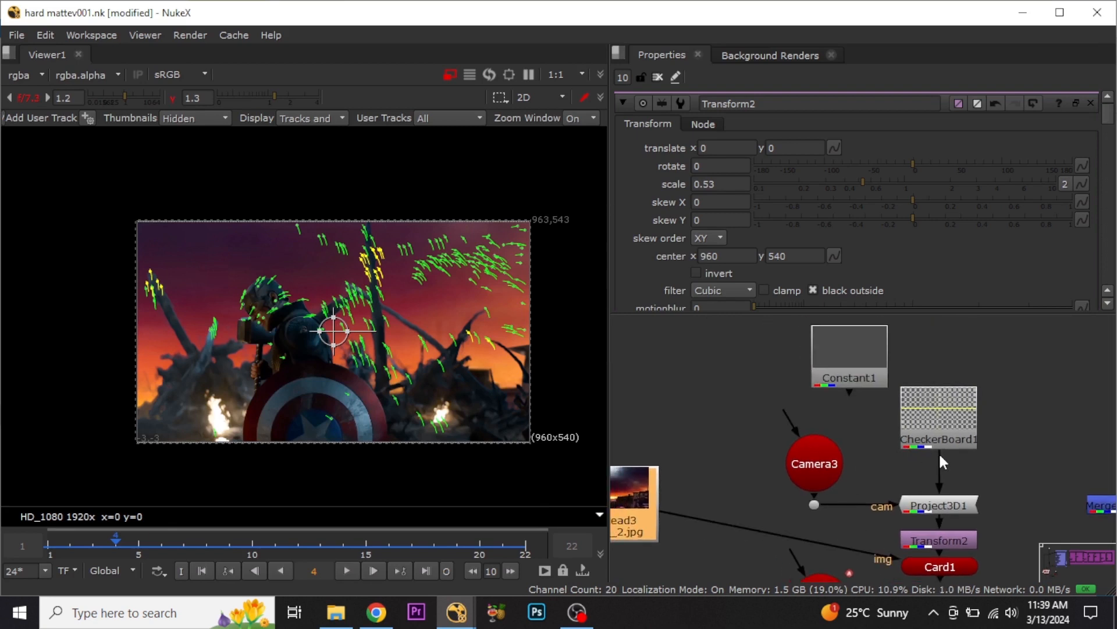
drag(883, 561, 685, 458)
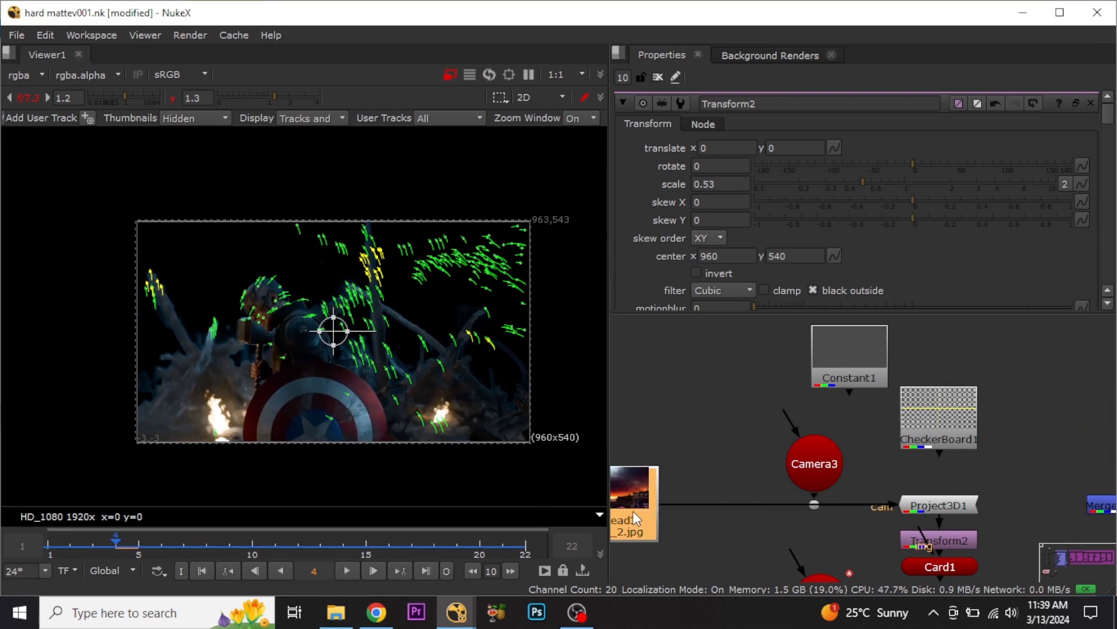
drag(649, 517, 1059, 365)
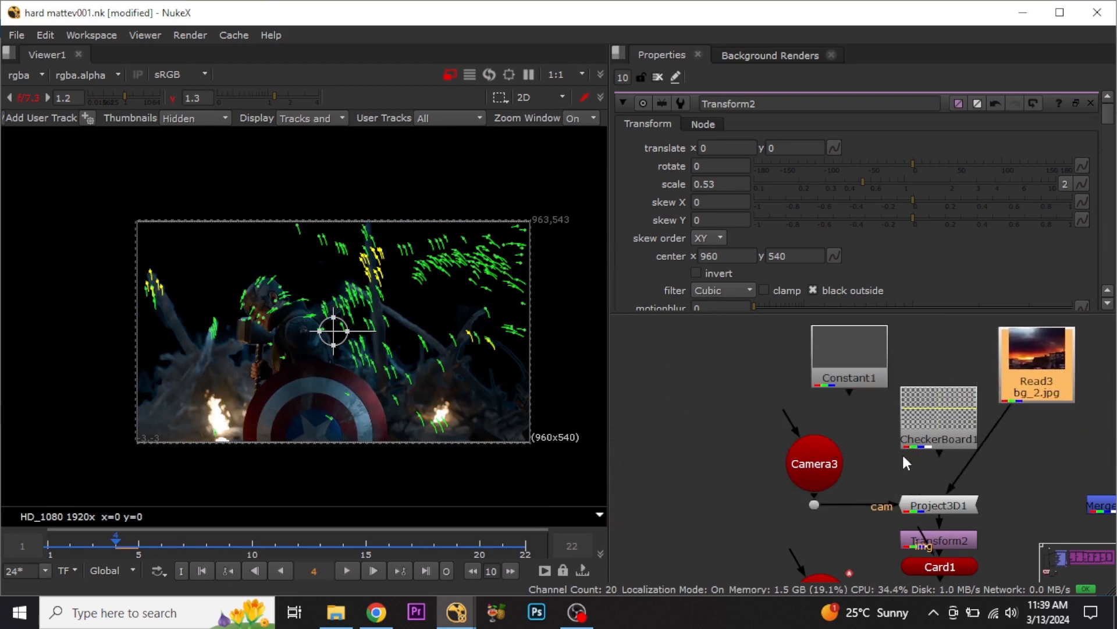
middle_drag(903, 457, 865, 505)
drag(896, 486, 904, 399)
middle_drag(906, 532, 867, 416)
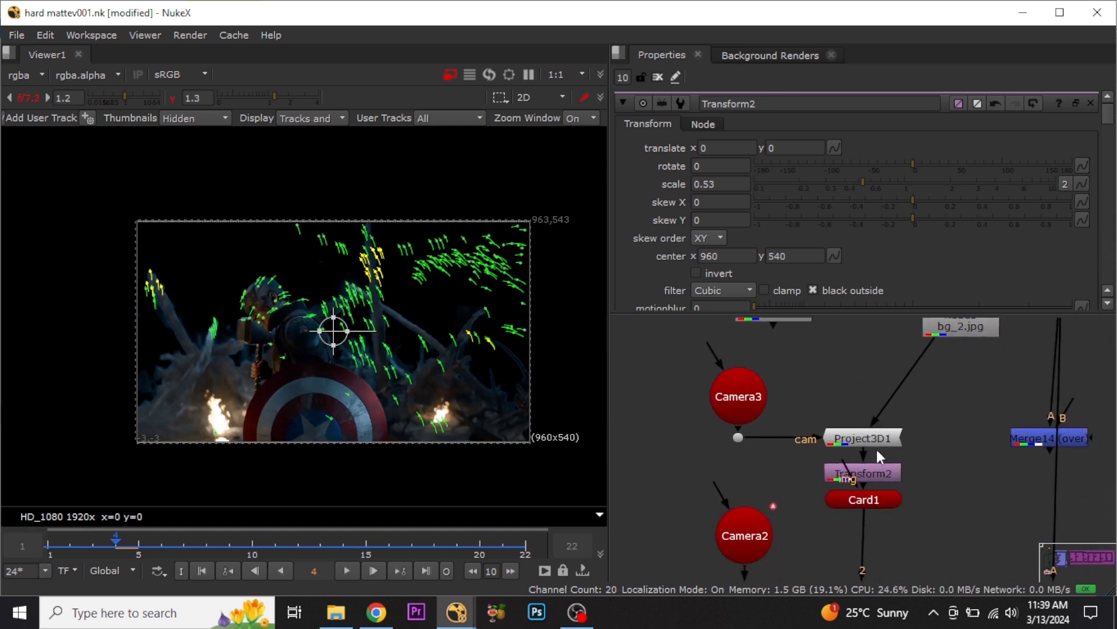
Reinsert the existing Transform2 node into the connection between Project3D1 and Card1 and align it under Project3D1.
scroll(875, 447, up, 2)
click(885, 484)
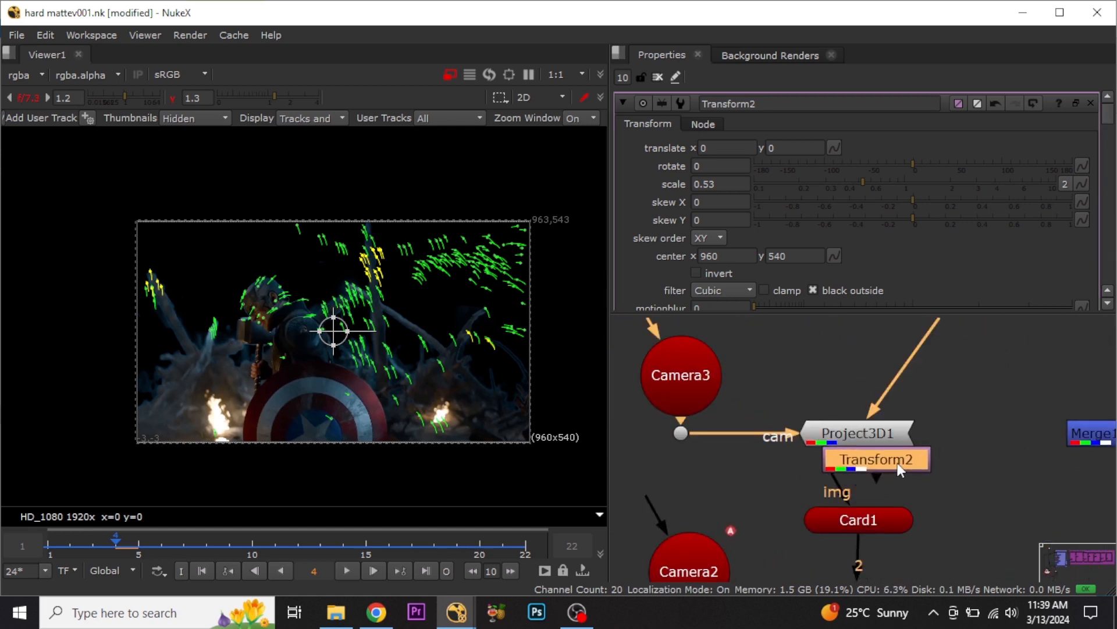
drag(897, 464, 865, 479)
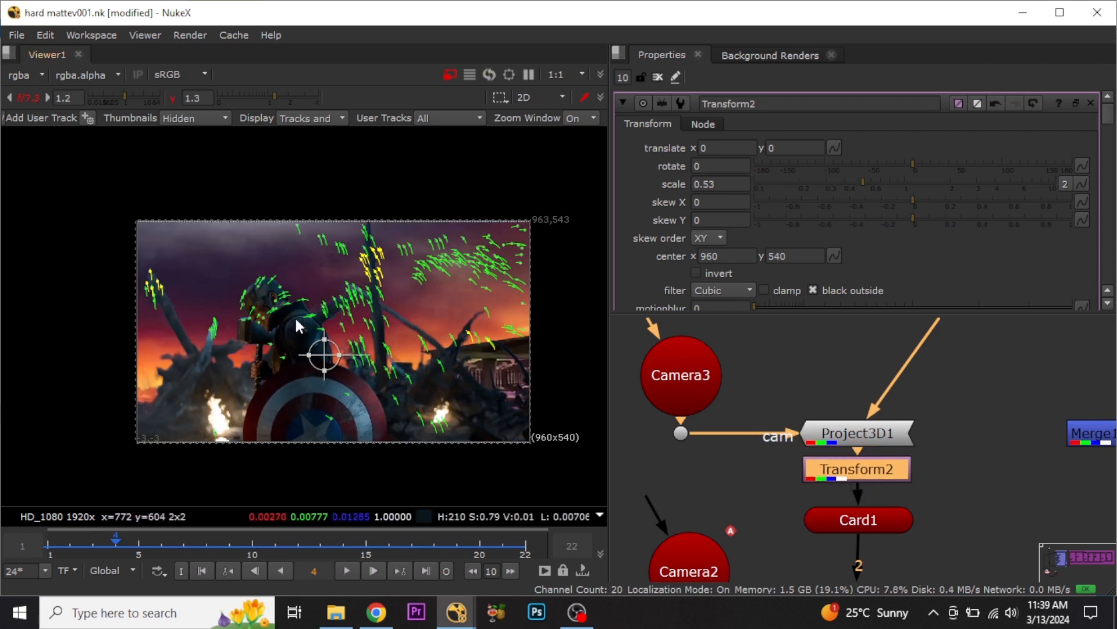
Close all open node properties and play back the sequence to check how the projected sky follows the footage.
middle_drag(407, 361, 402, 331)
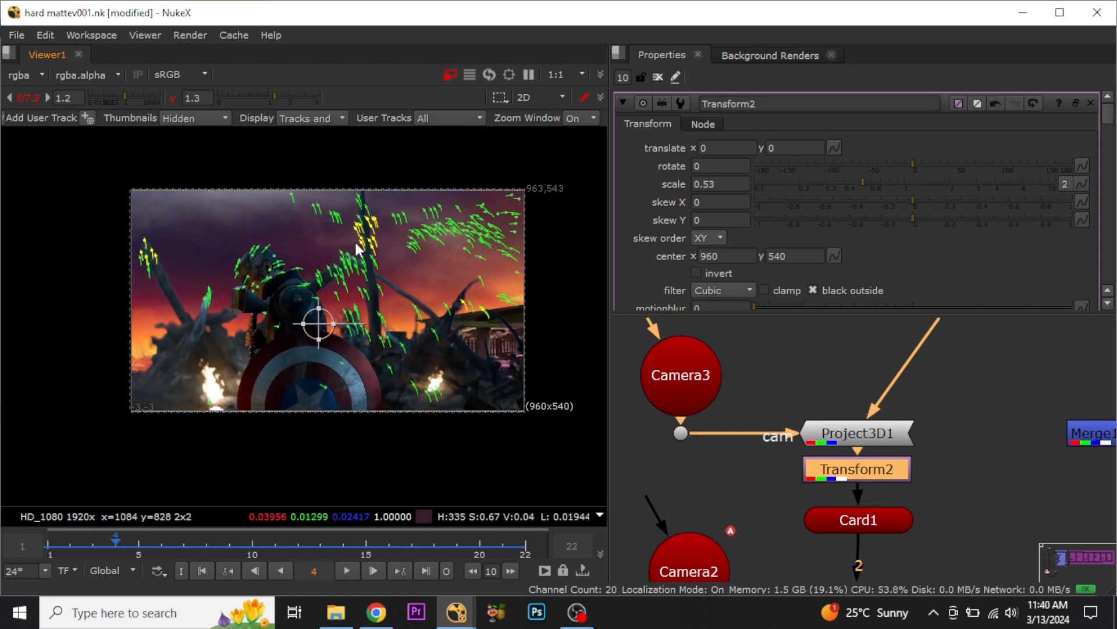
click(658, 77)
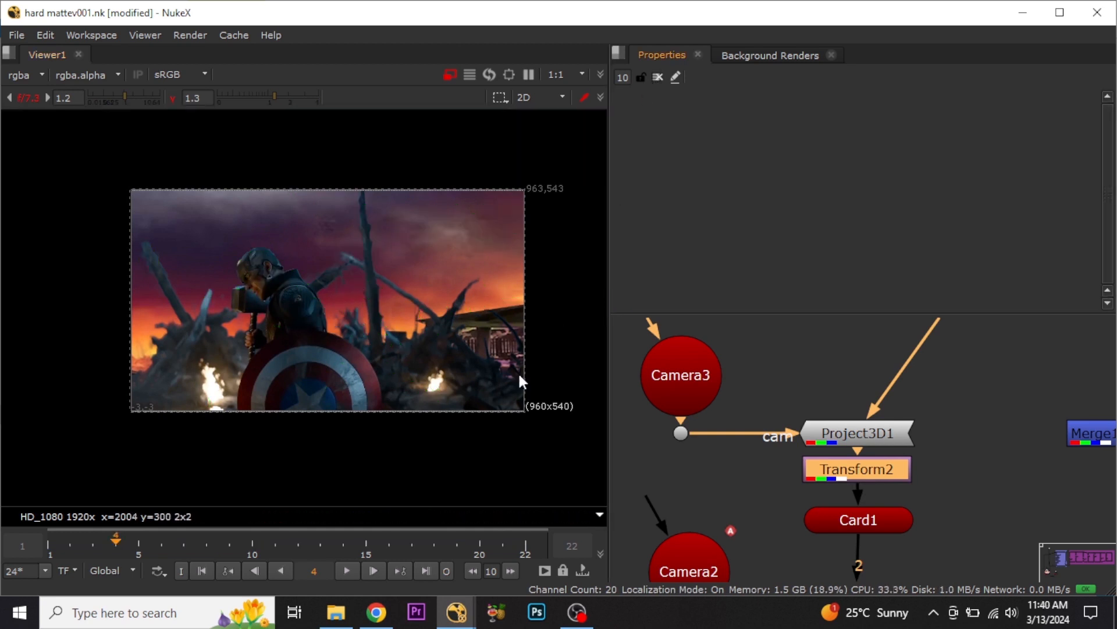
click(347, 572)
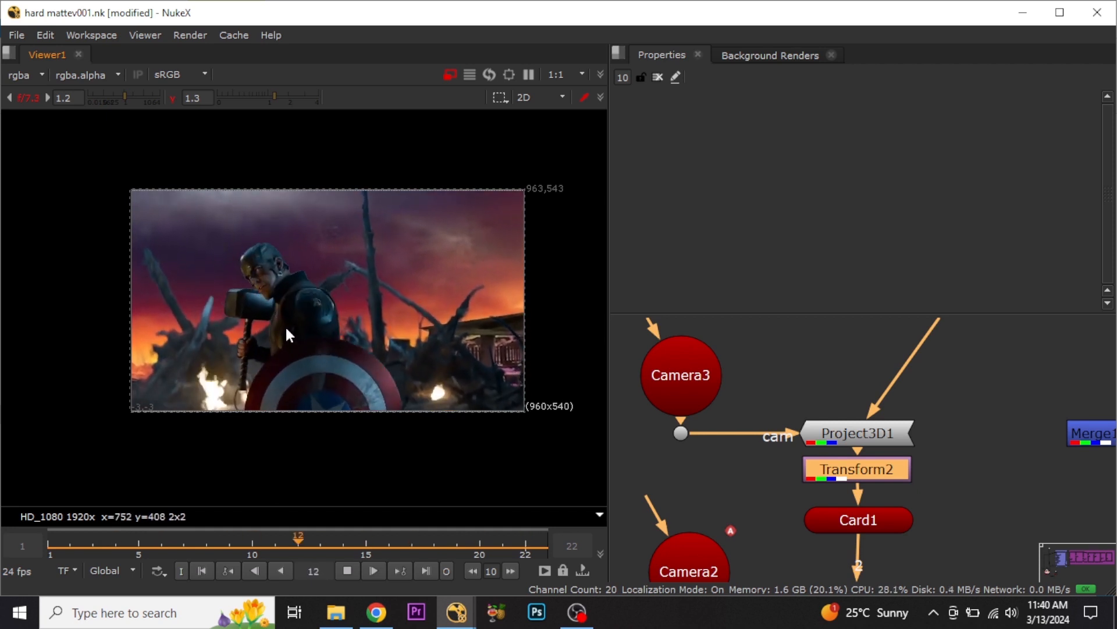
click(347, 570)
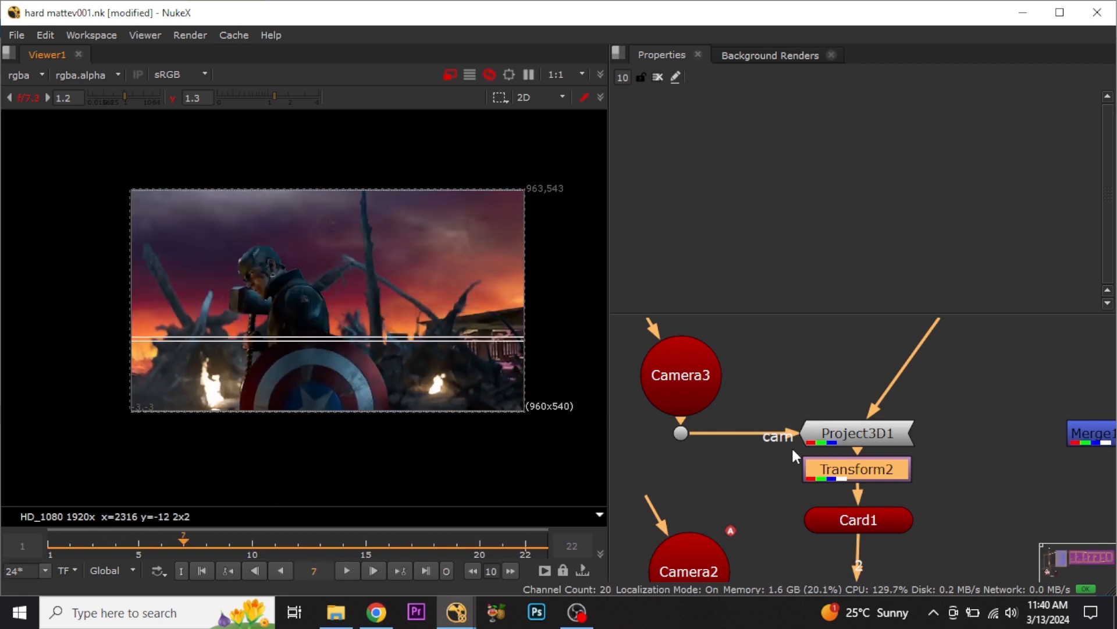
Align the bg_2.jpg Read node above Project3D1 and insert a new Transform node between them.
scroll(810, 432, down, 3)
middle_drag(833, 431, 812, 514)
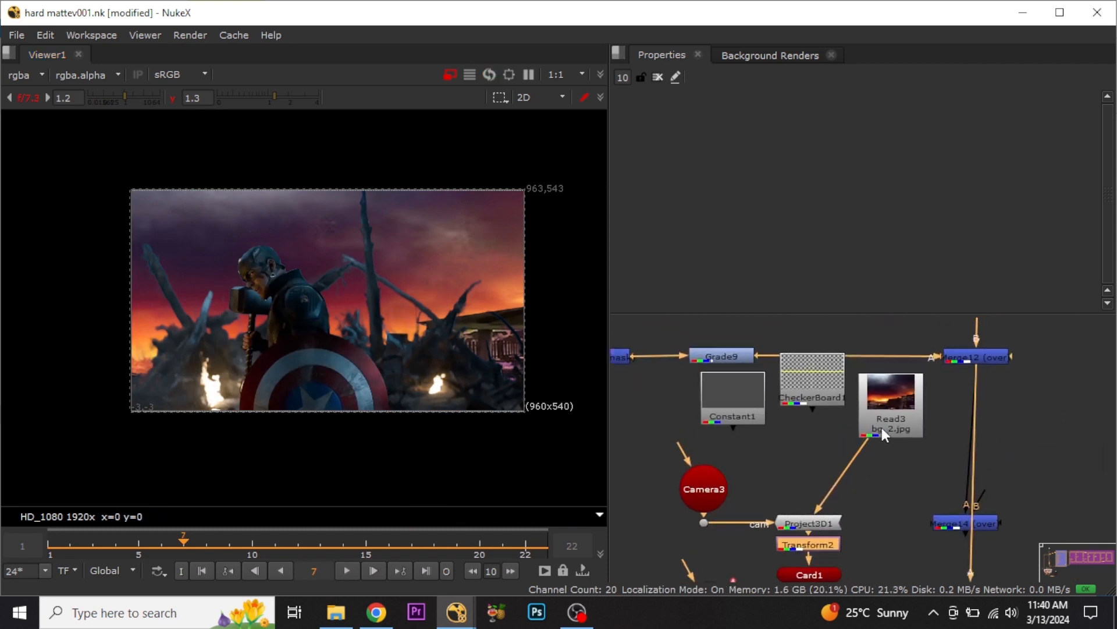
drag(882, 427, 814, 447)
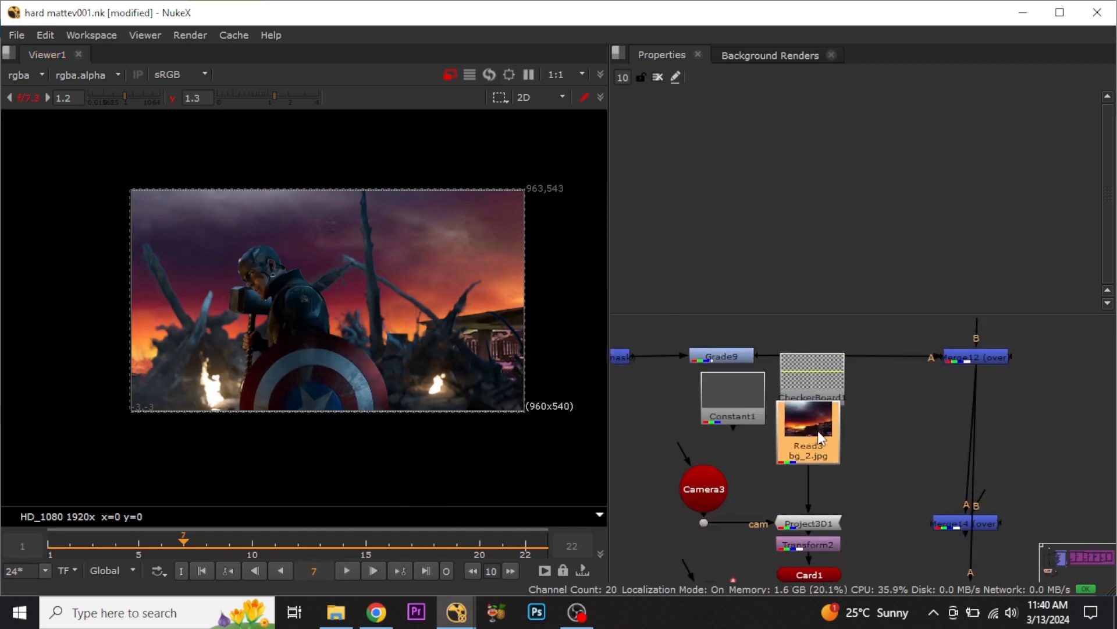
middle_drag(829, 447, 847, 430)
key(t)
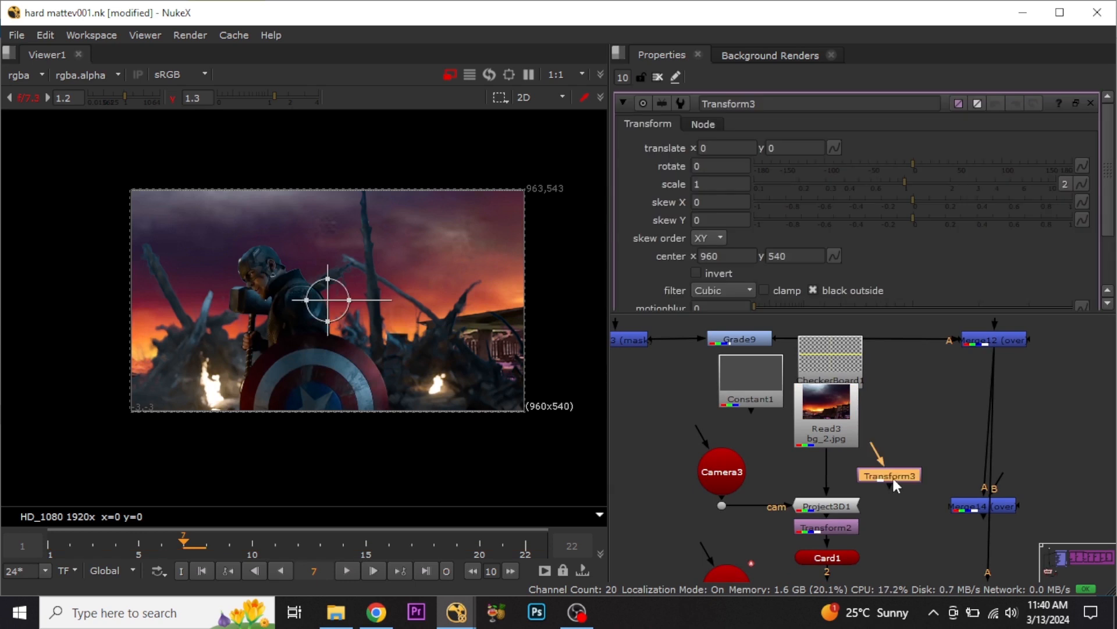
drag(893, 477, 835, 476)
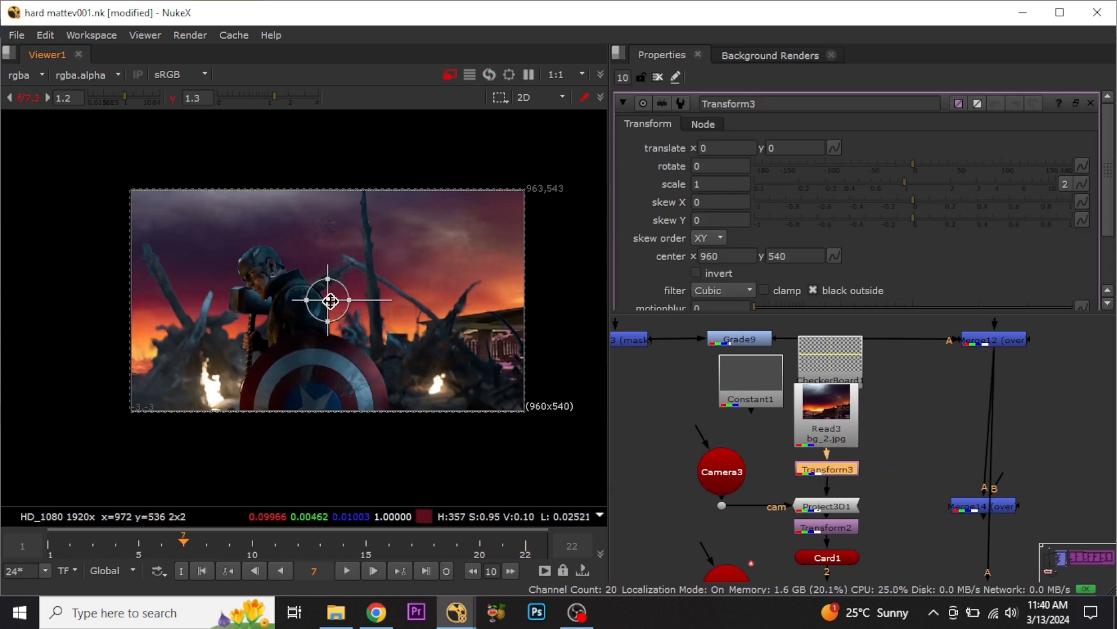
Reposition the sky in the viewer with Transform3 to a translate of about x 28, y -156.
drag(329, 300, 328, 311)
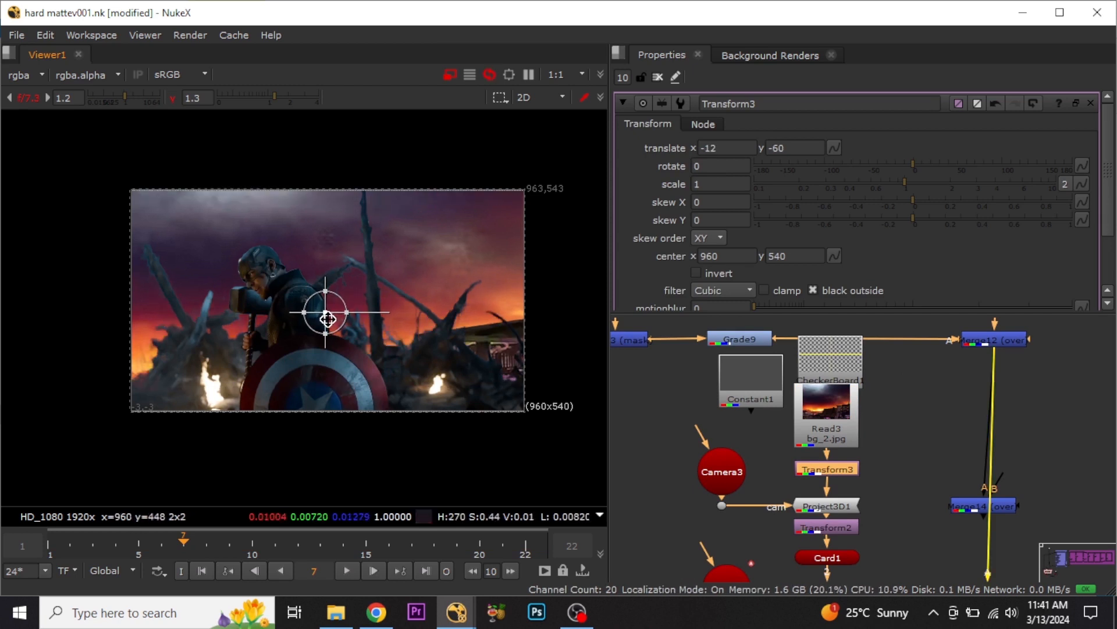
mouse_move(327, 319)
mouse_down()
mouse_move(327, 333)
mouse_move(339, 333)
mouse_up()
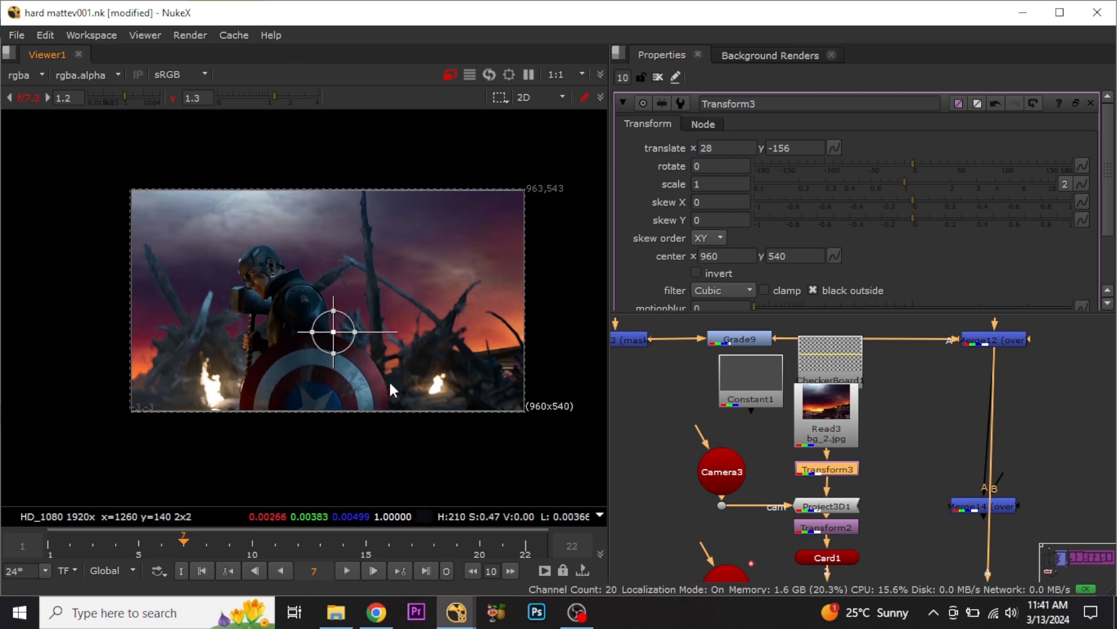
scroll(375, 369, down, 2)
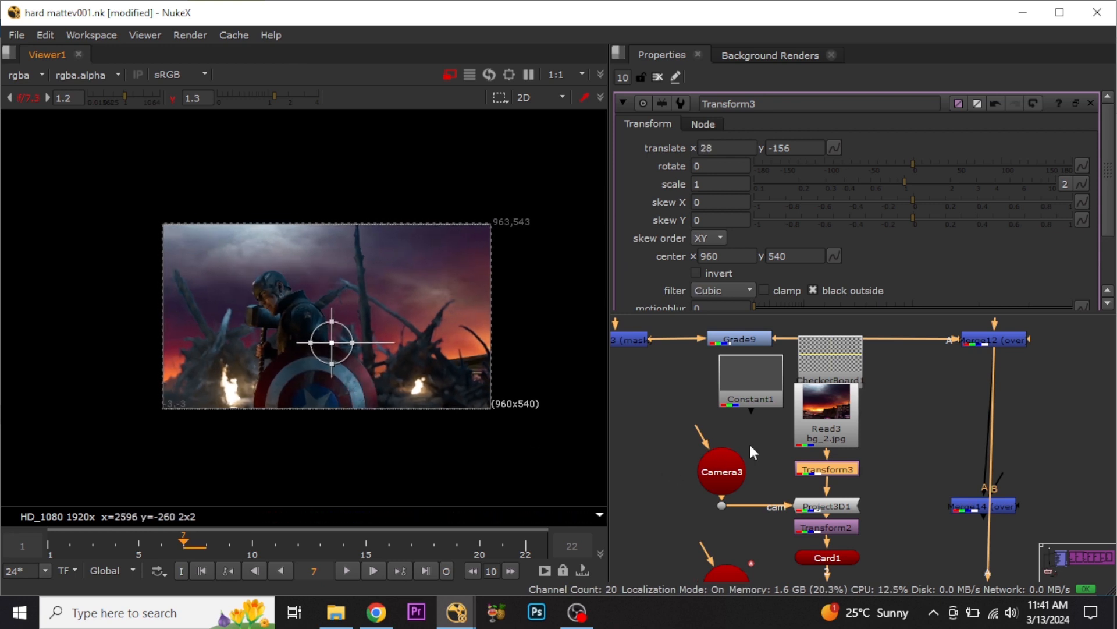
Delete the unused CheckerBoard1, Constant1 and Merge14 nodes from the node graph.
middle_drag(749, 442, 827, 455)
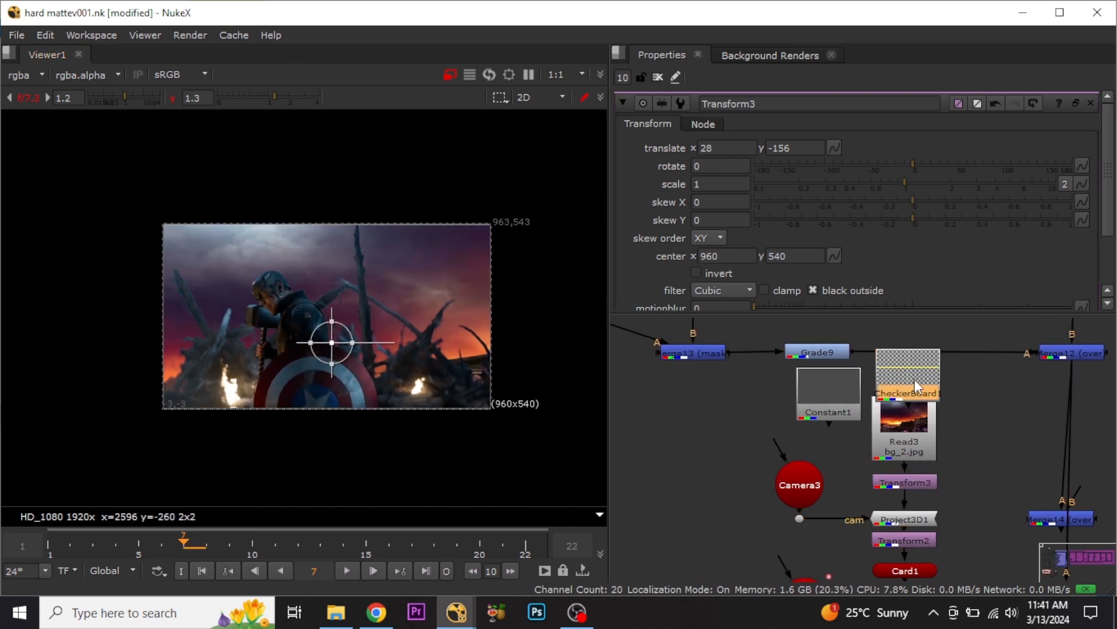
key(Delete)
click(843, 406)
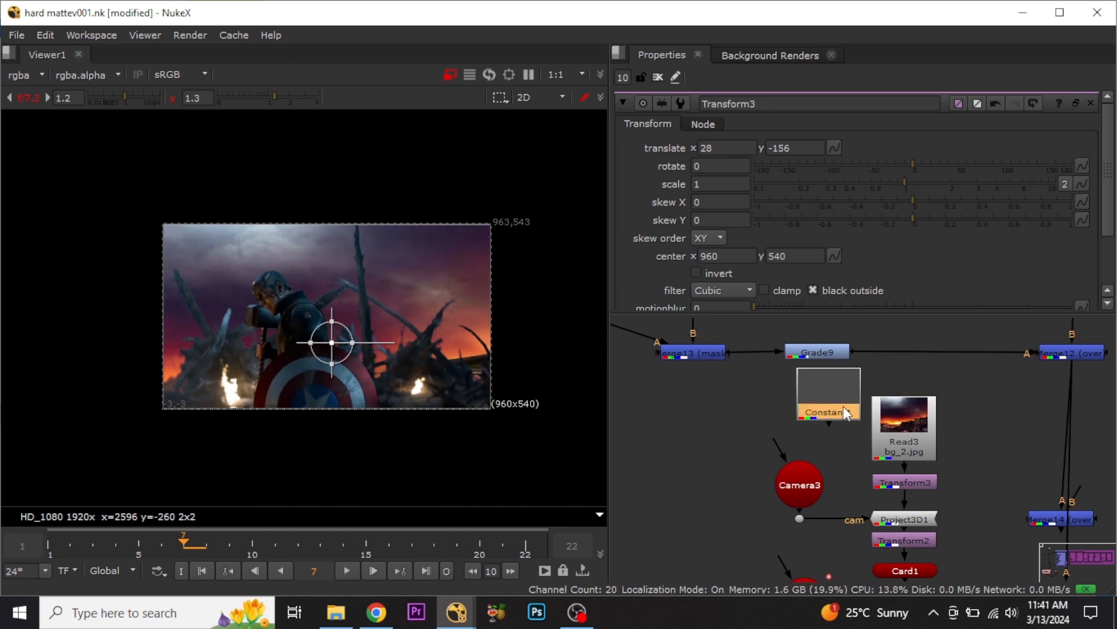
key(Delete)
scroll(890, 447, down, 5)
middle_drag(954, 476, 817, 437)
scroll(831, 436, up, 5)
click(819, 424)
key(Delete)
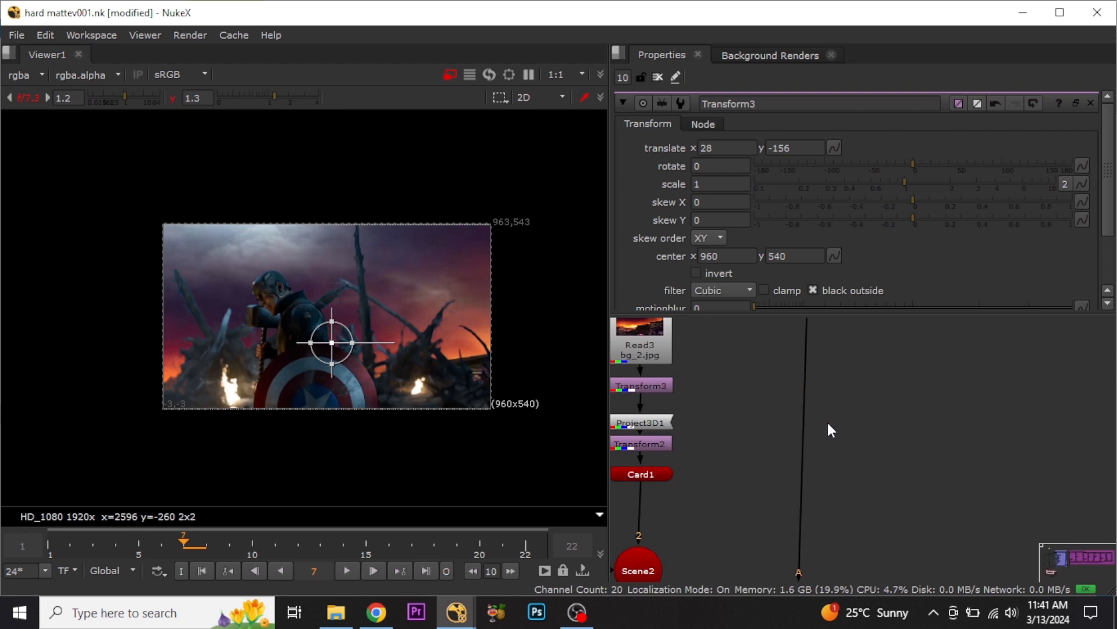
Move the sky projection nodes together with their merge further down in the node graph, away from the matte nodes.
scroll(832, 459, down, 5)
scroll(837, 495, up, 5)
click(826, 501)
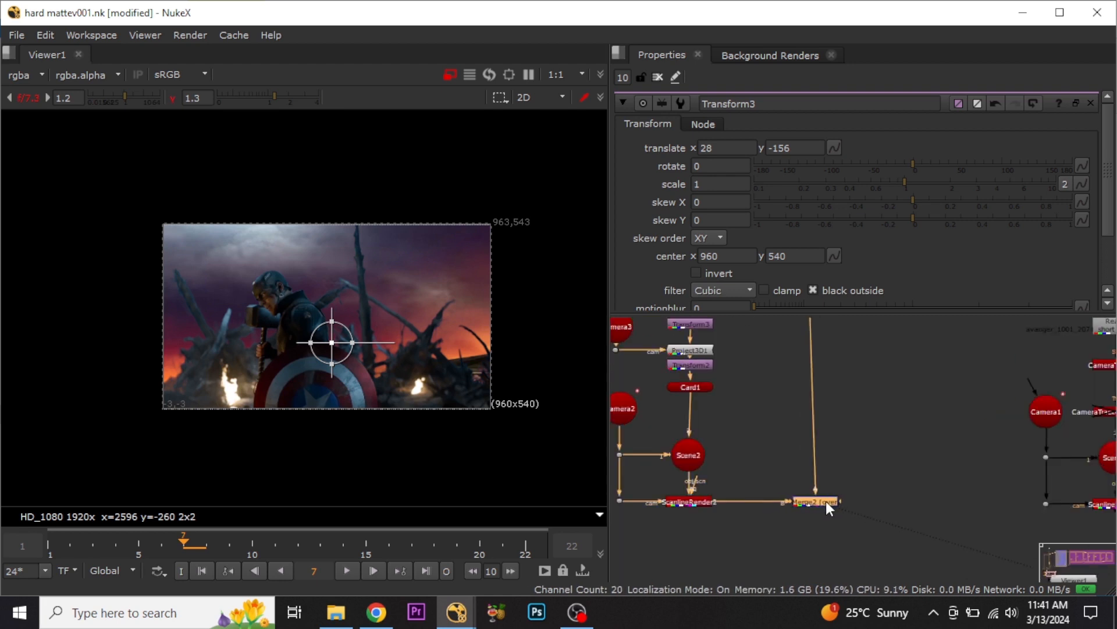
scroll(823, 498, down, 5)
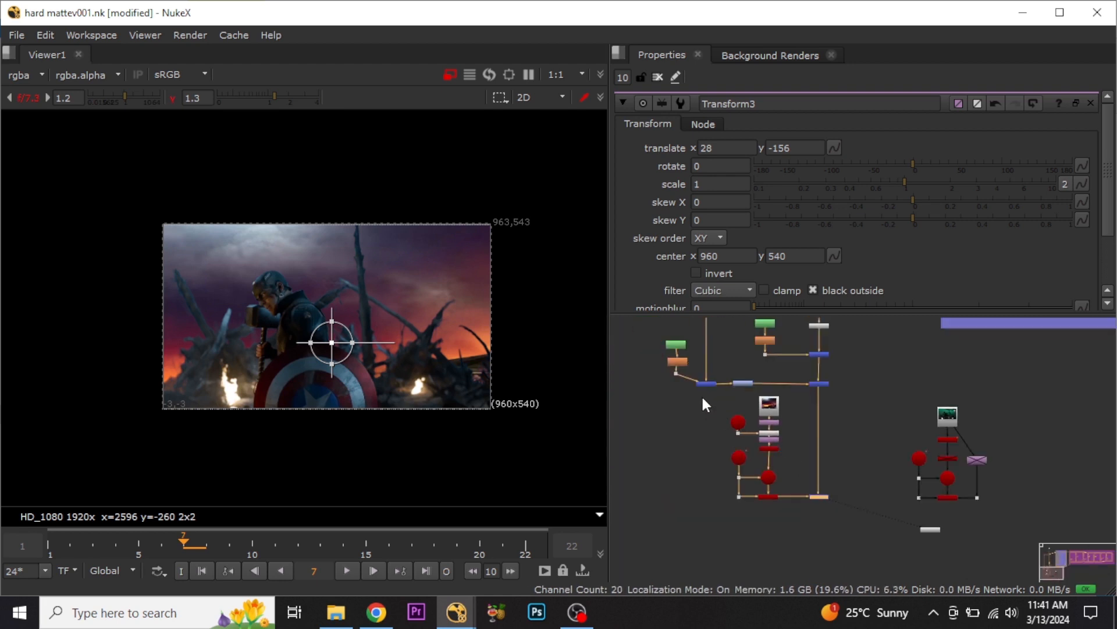
drag(701, 394, 821, 526)
scroll(853, 448, down, 4)
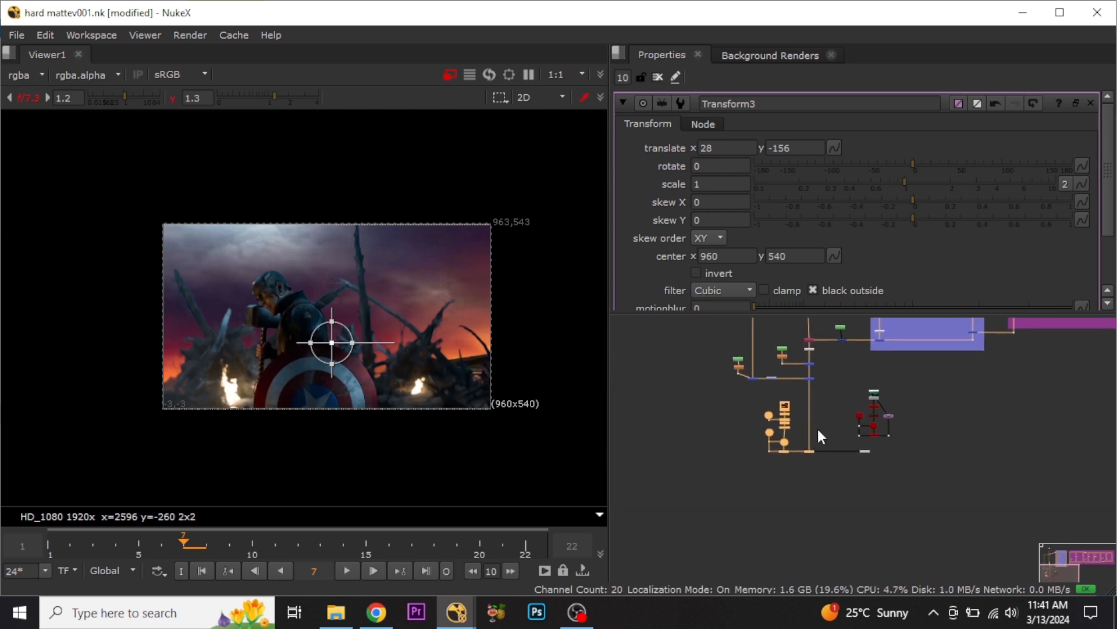
Disable all nodes of the camera tracking branch, from its footage source down to its ScanlineRender.
scroll(821, 436, up, 4)
drag(868, 359, 990, 465)
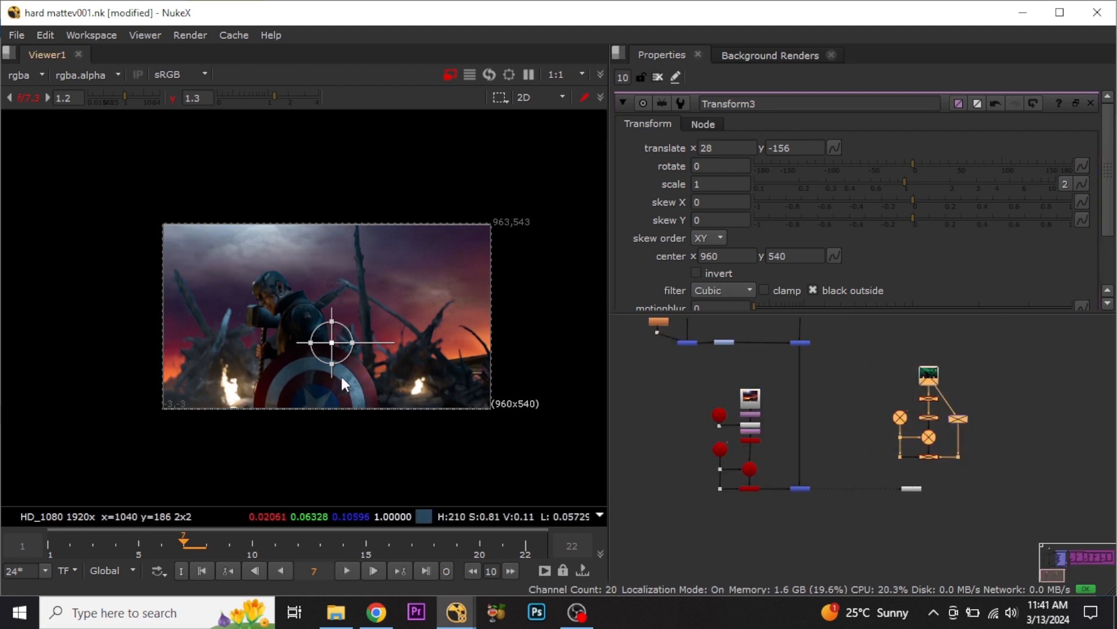
scroll(341, 374, up, 2)
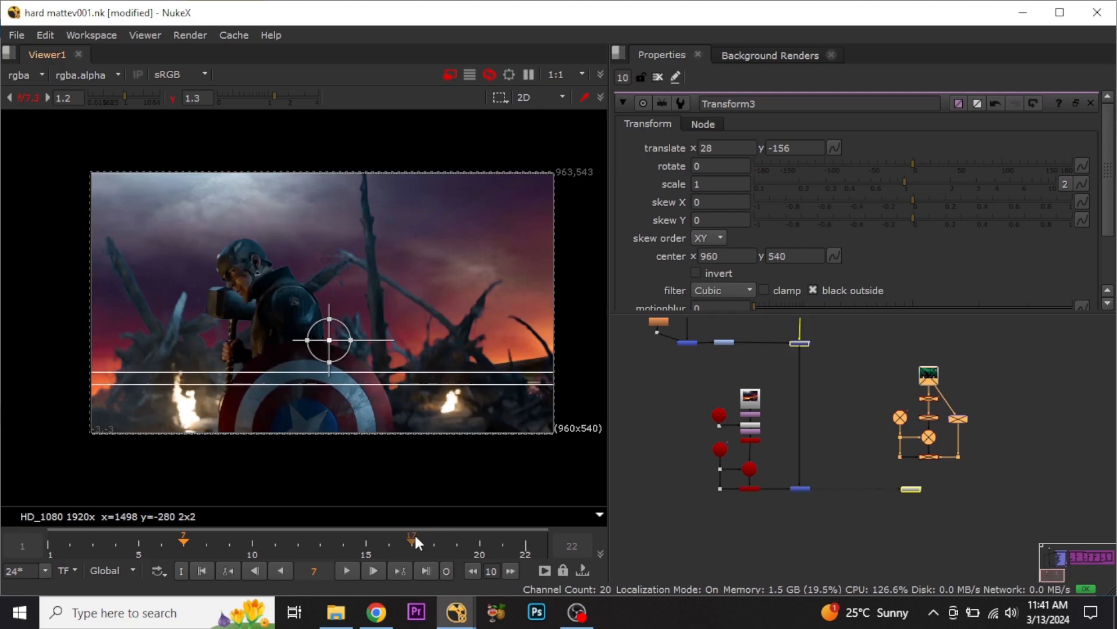